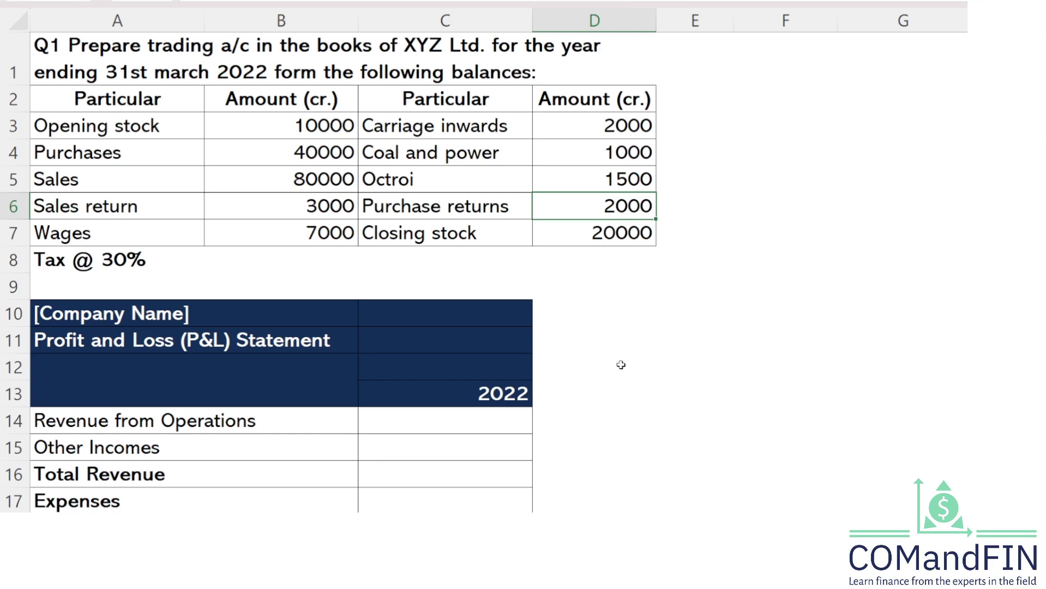
- Review the question in A1 and the given balances, from opening stock and sales through carriage inwards, coal and power, and octroi
left_click(54, 61)
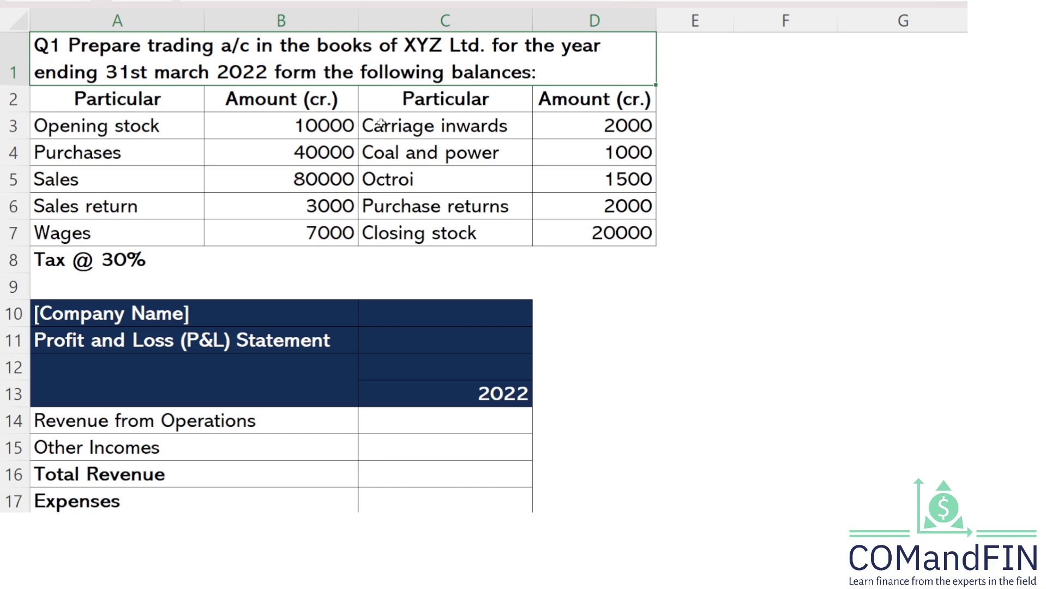
left_click(200, 117)
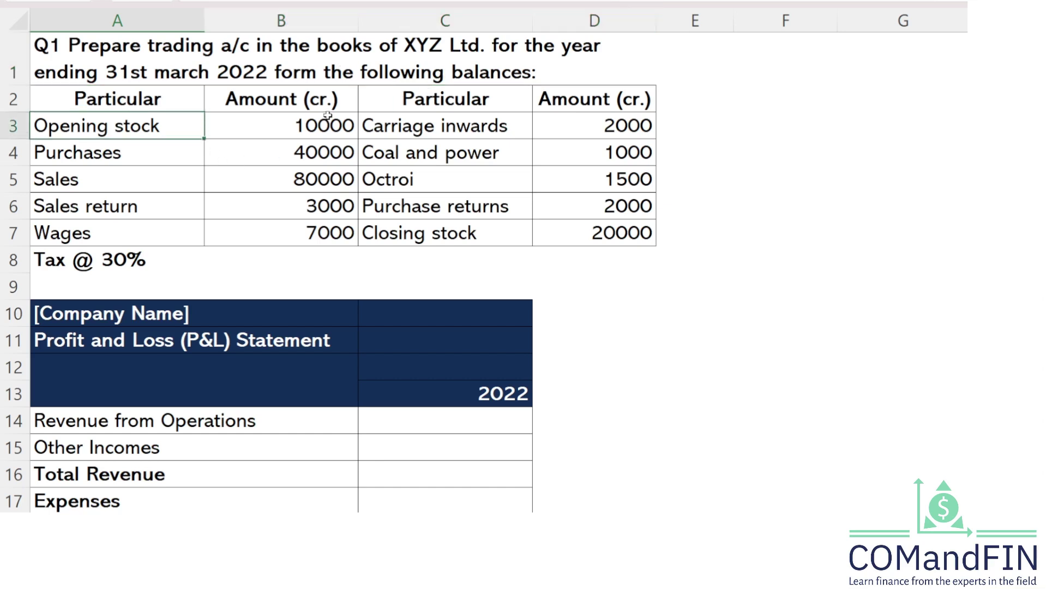
left_click(329, 116)
left_click(146, 180)
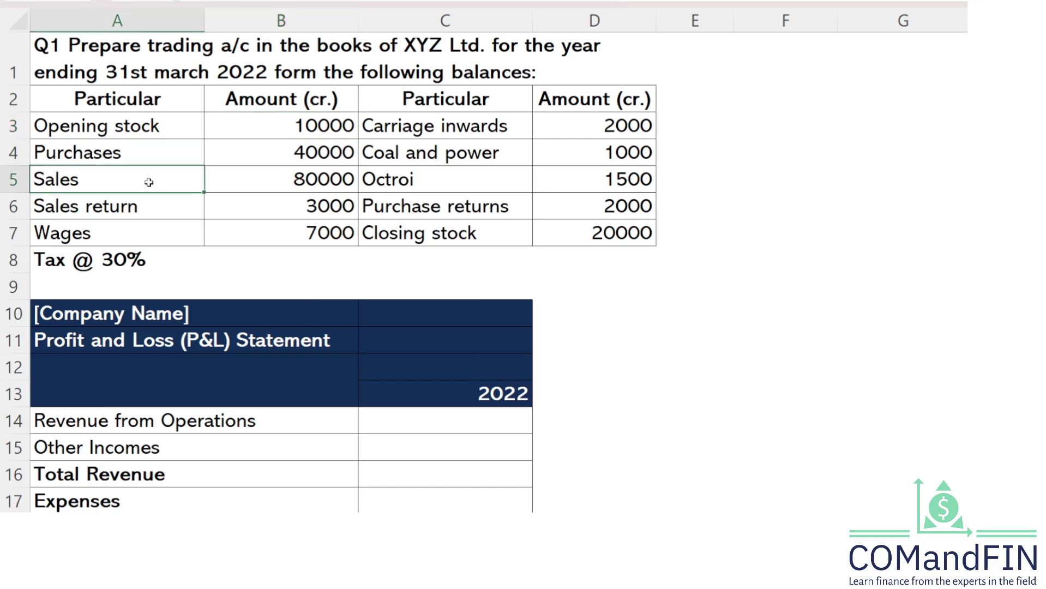
left_click(314, 170)
left_click_drag(233, 166, 85, 157)
left_click(295, 147)
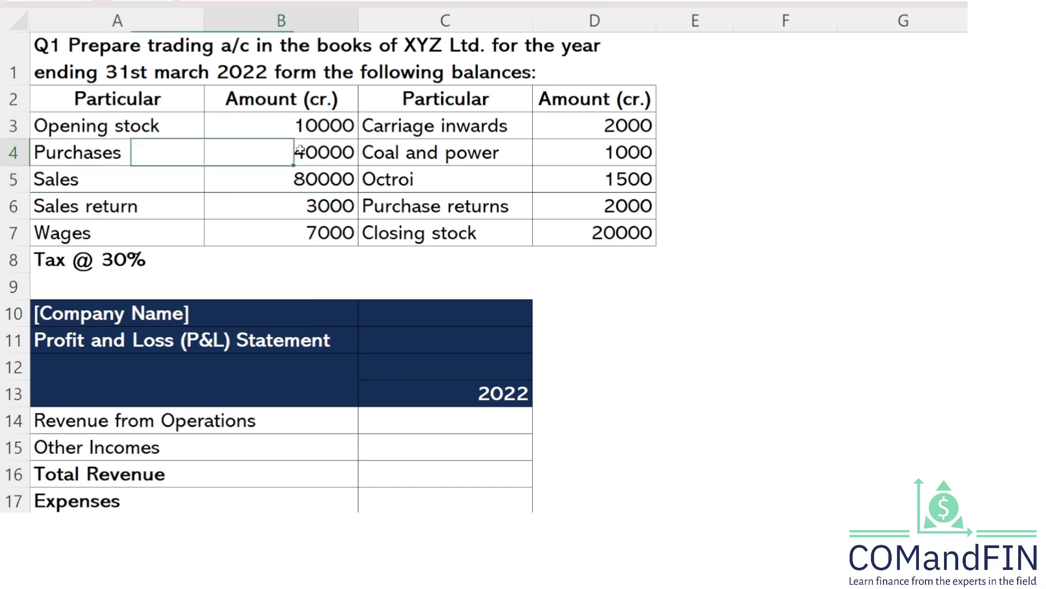
left_click(152, 210)
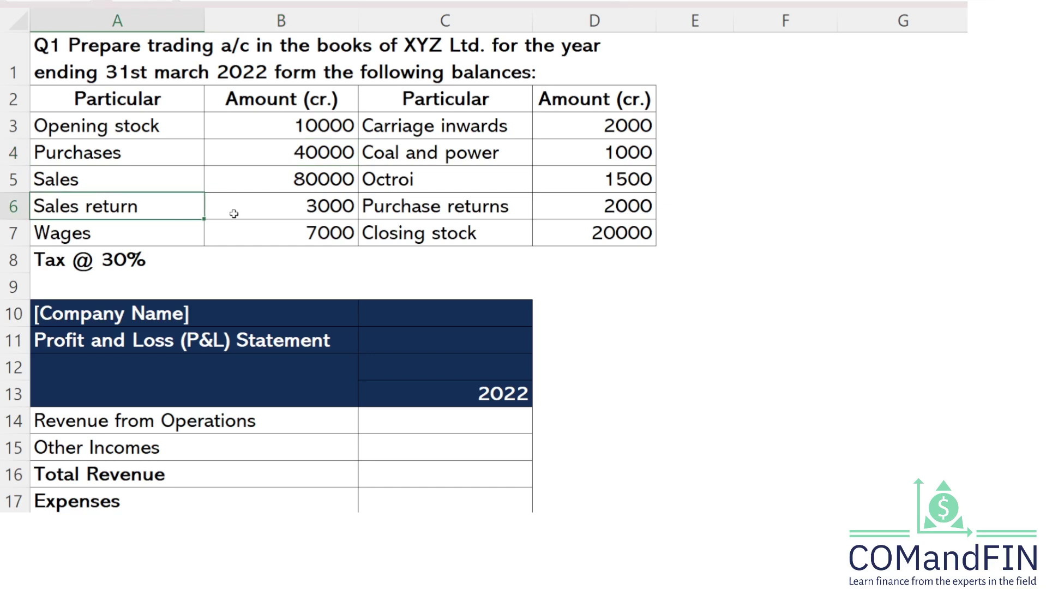
left_click(307, 204)
left_click(131, 241)
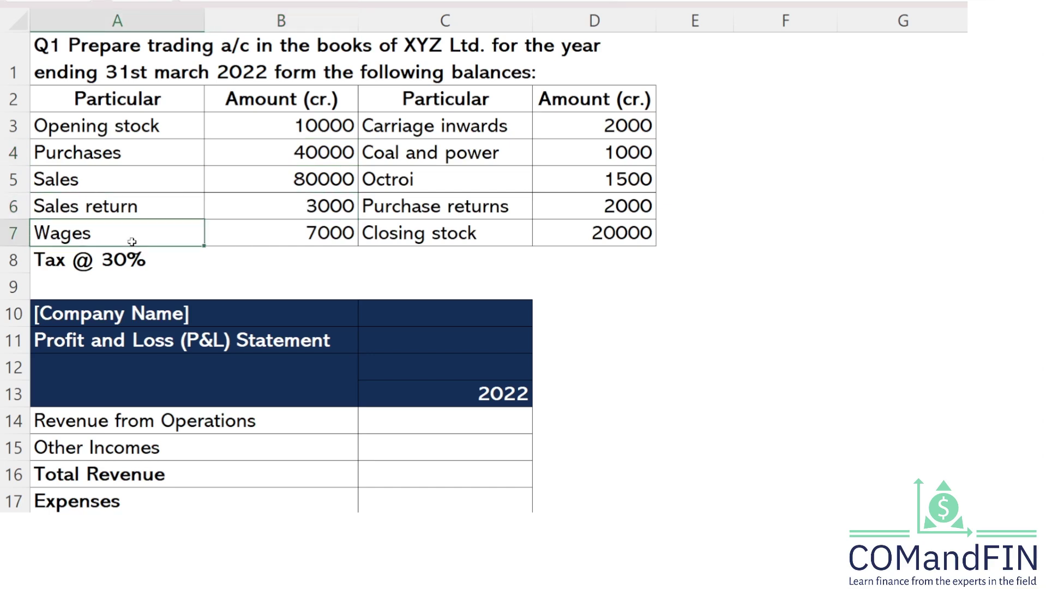
left_click(283, 230)
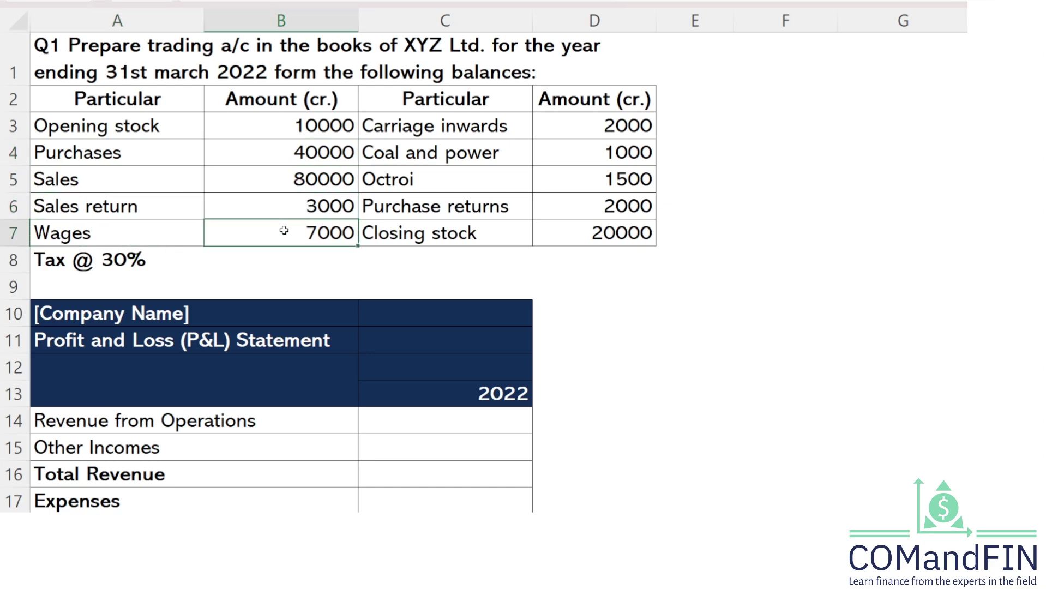
left_click(406, 121)
left_click(633, 135)
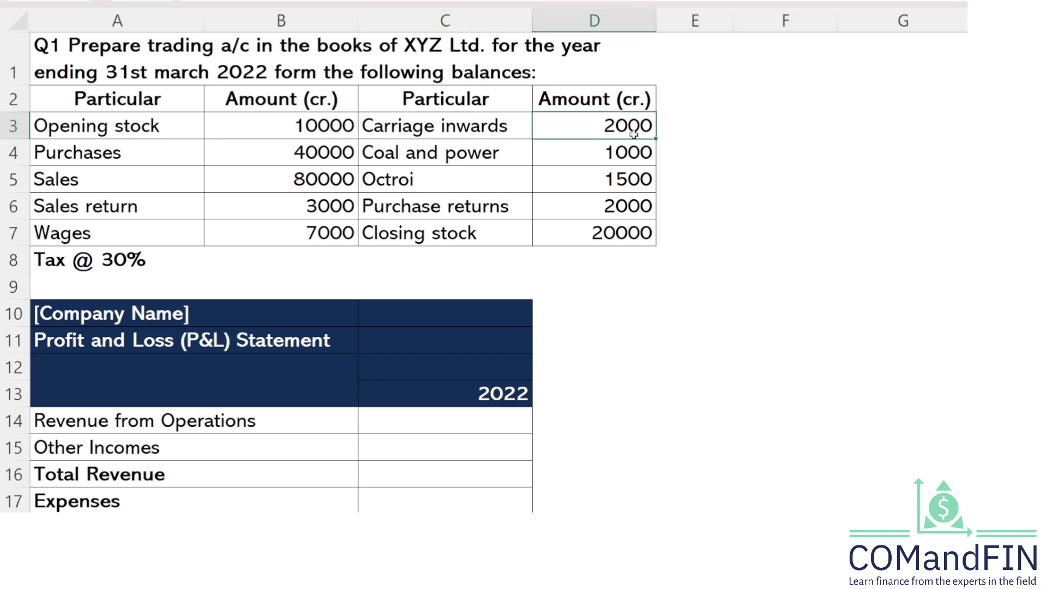
left_click(434, 172)
left_click(591, 149)
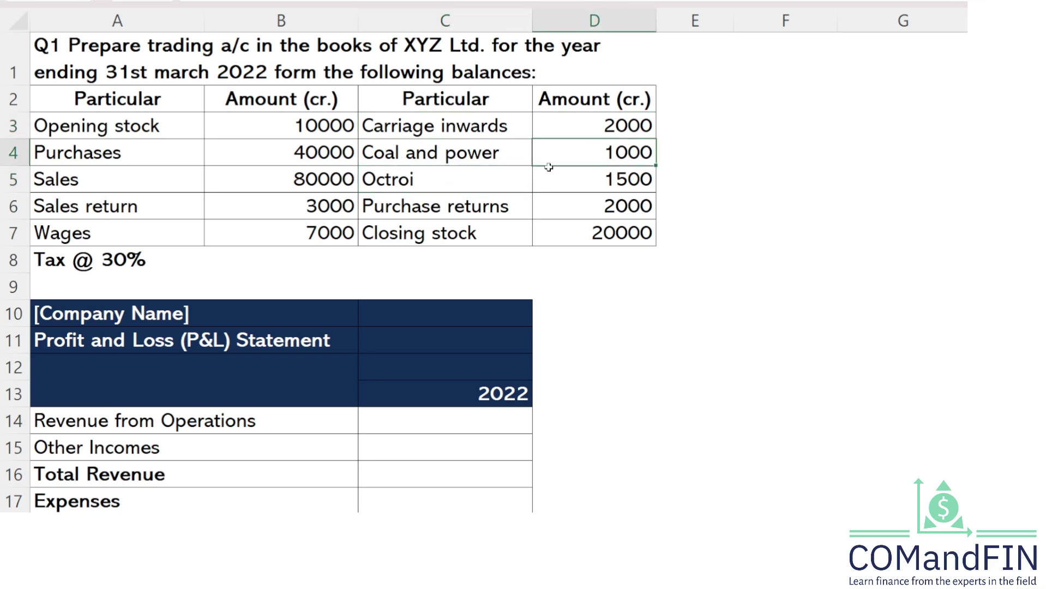
left_click(611, 185)
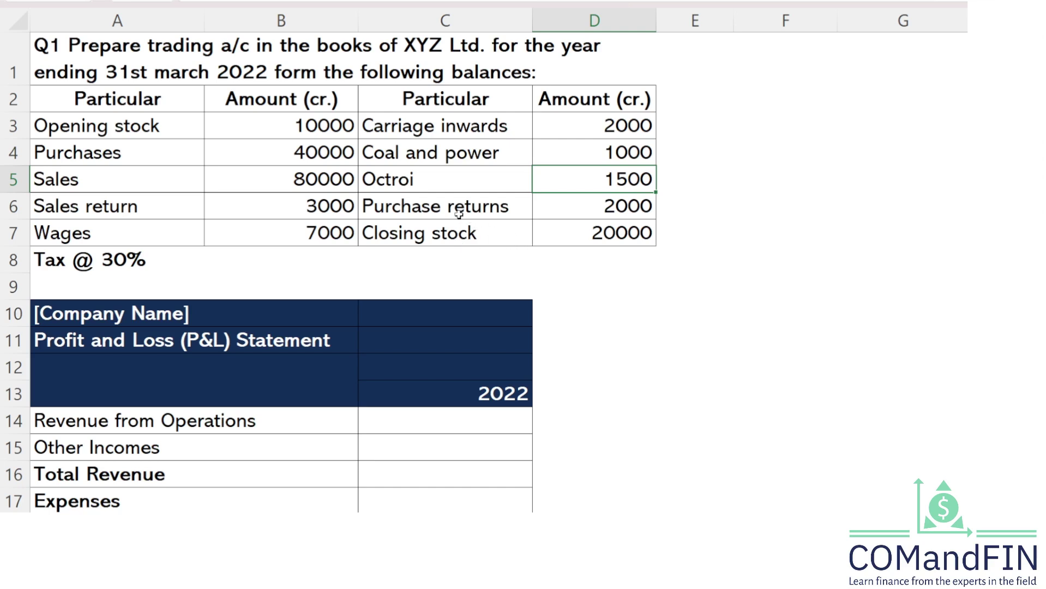
- Examine the P&L statement's revenue and expense rows, along with the given purchases and purchase returns balances
scroll(269, 251, "down", 1)
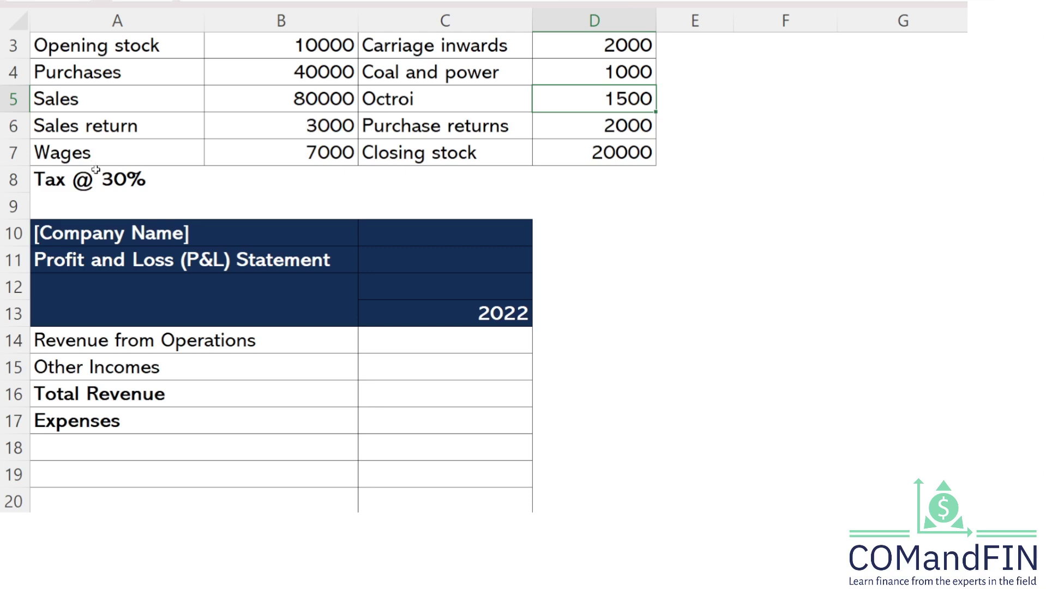
scroll(95, 177, "down", 2)
left_click(103, 181)
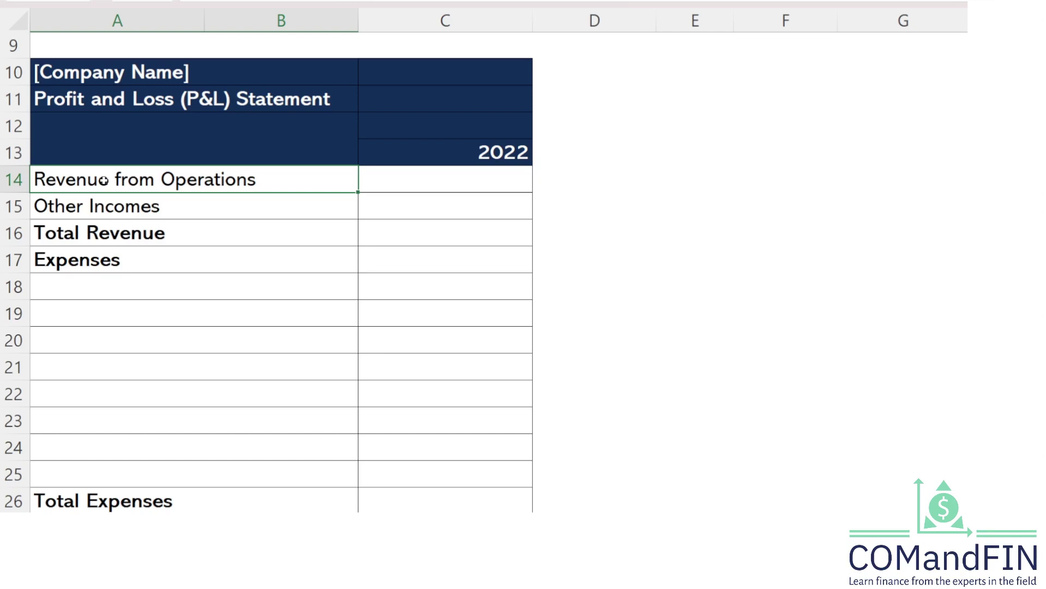
left_click(94, 204)
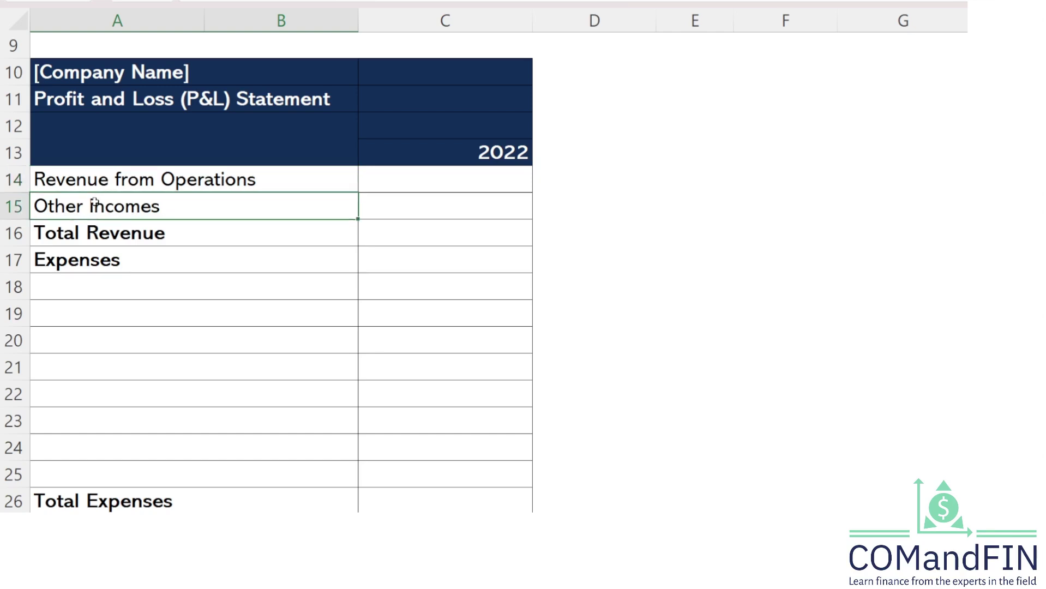
left_click(104, 238)
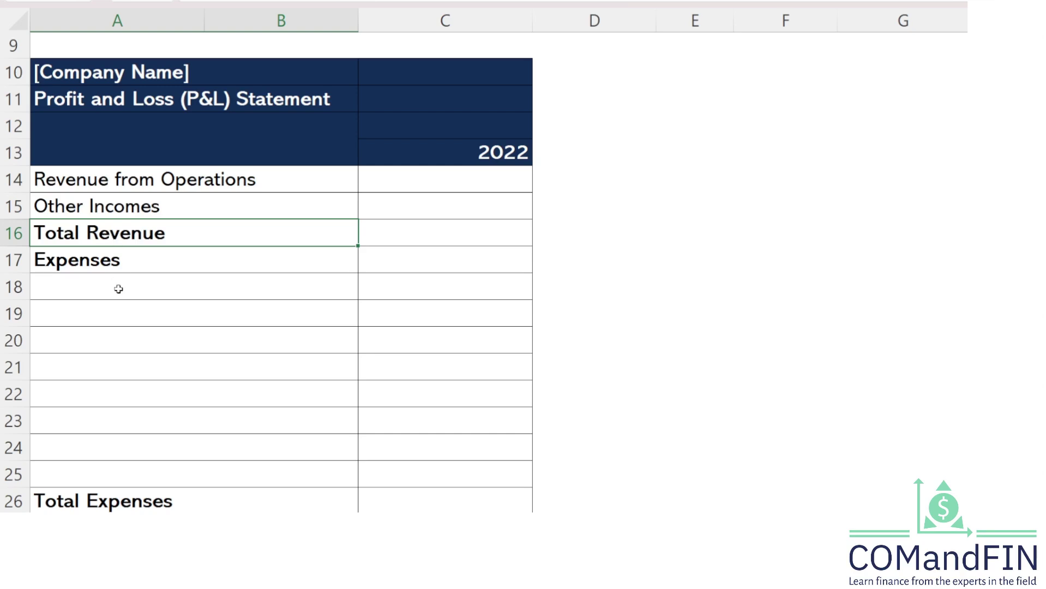
left_click(125, 254)
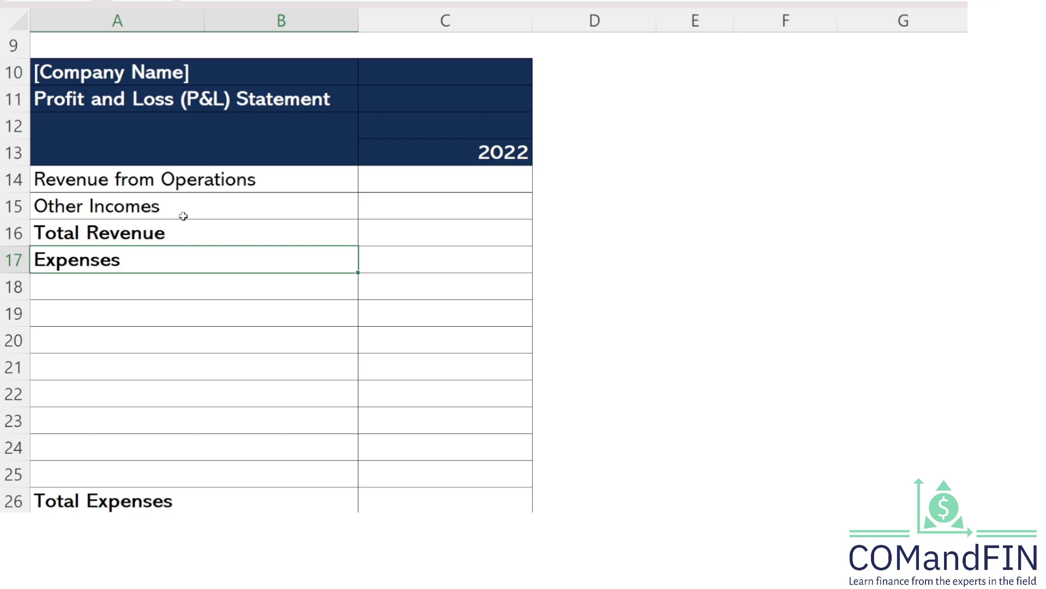
scroll(183, 216, "down", 1)
scroll(183, 216, "up", 3)
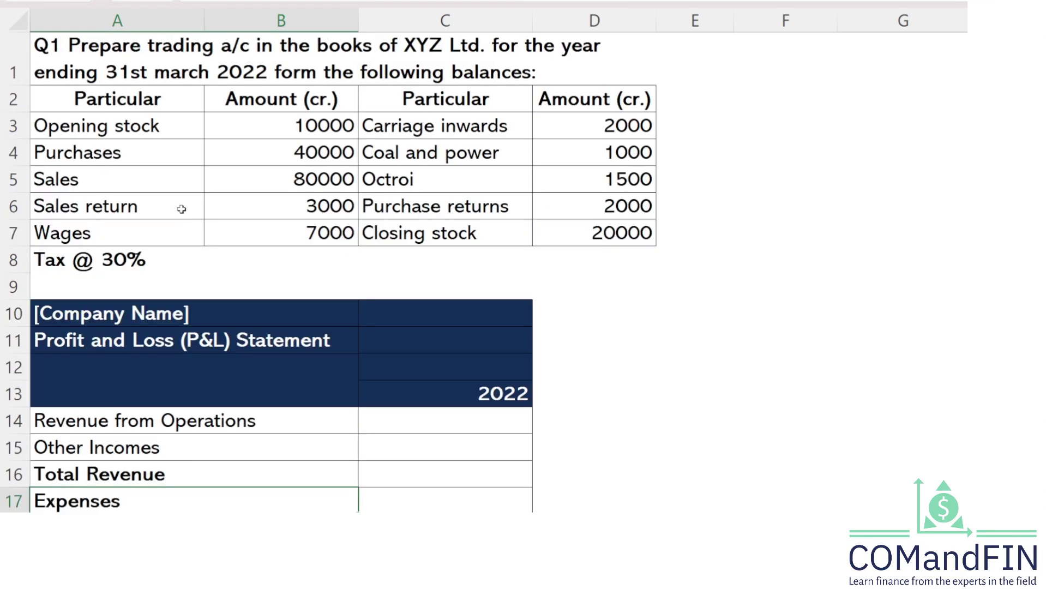
scroll(182, 209, "down", 1)
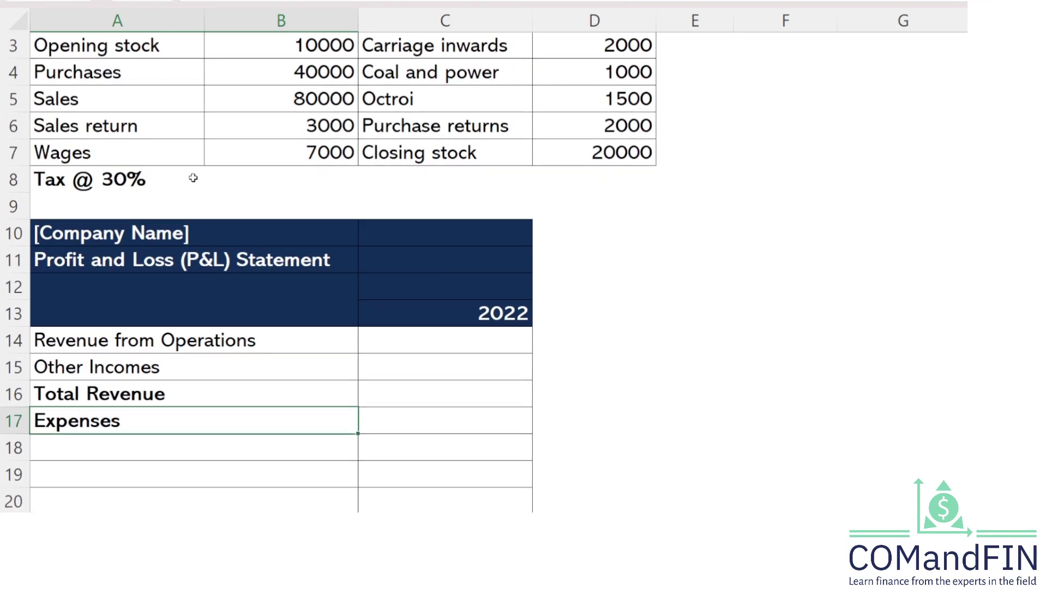
left_click(320, 80)
scroll(207, 49, "up", 1)
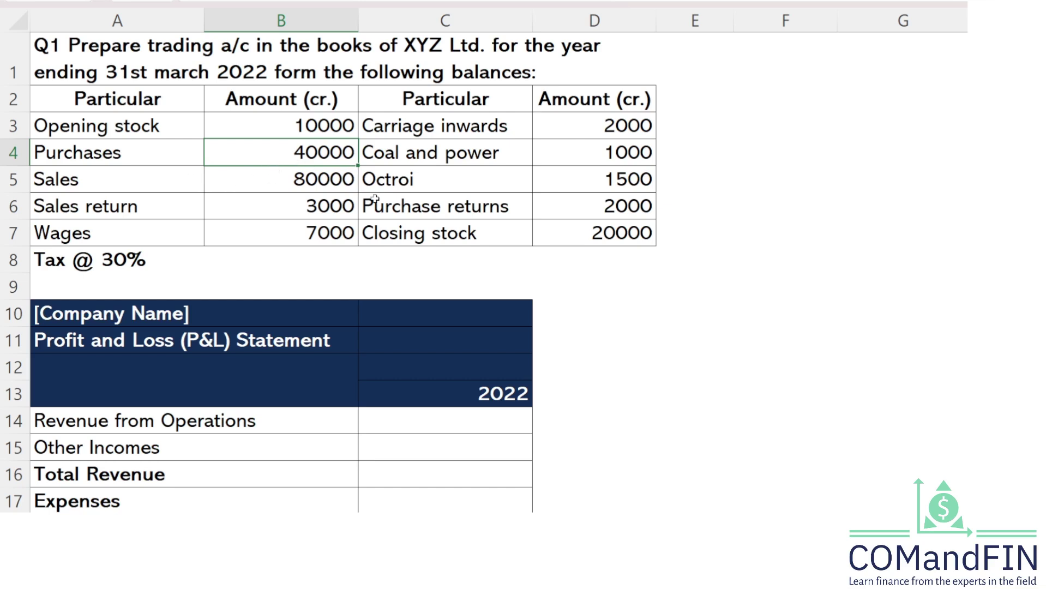
left_click_drag(431, 207, 604, 201)
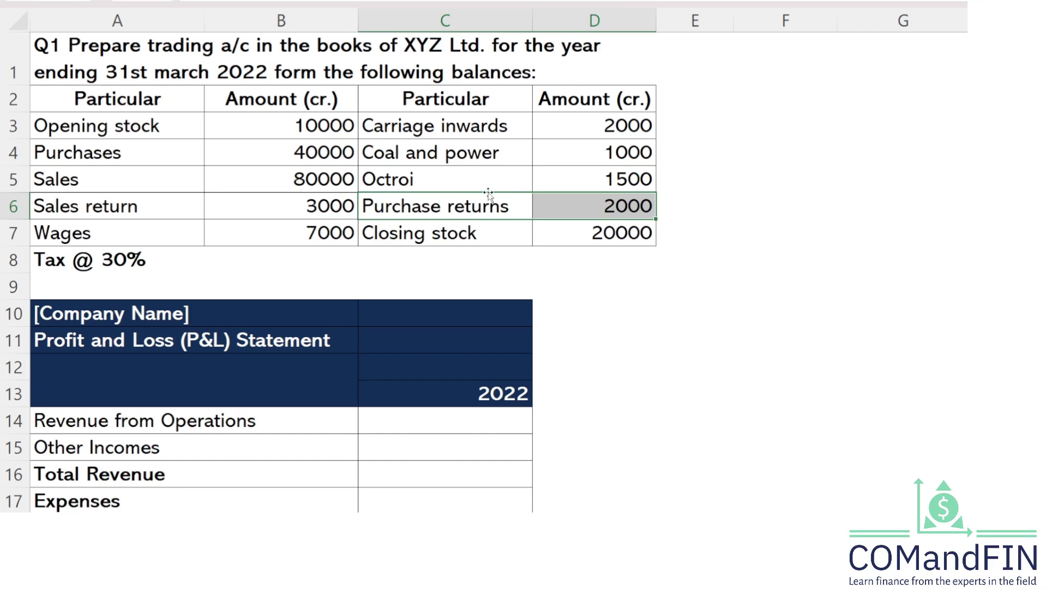
- Add a bold "Net Purchase" heading in A31, below the P&L statement
scroll(488, 194, "down", 8)
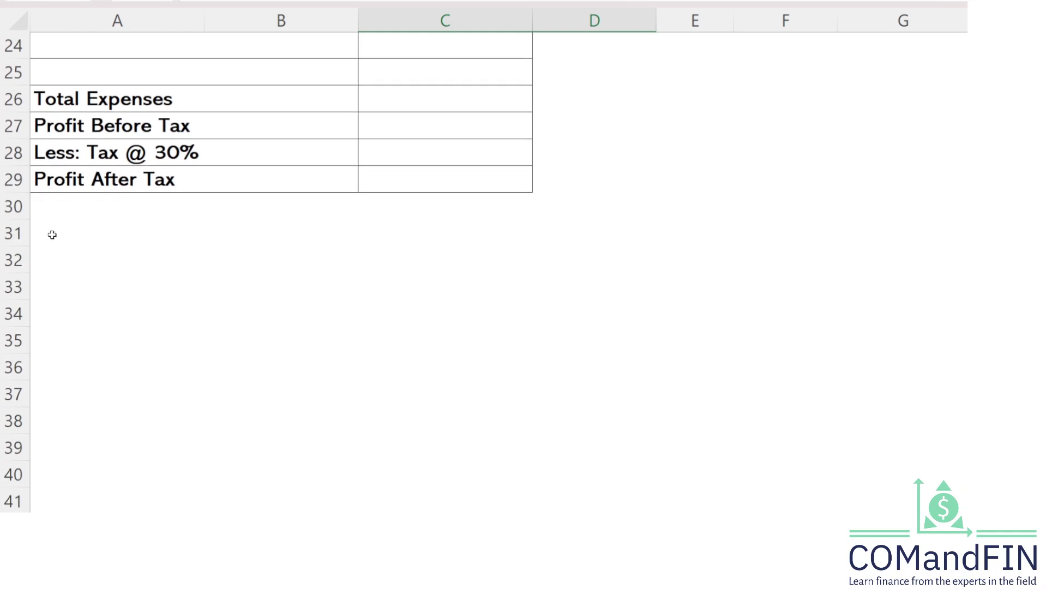
left_click(52, 235)
type("Net")
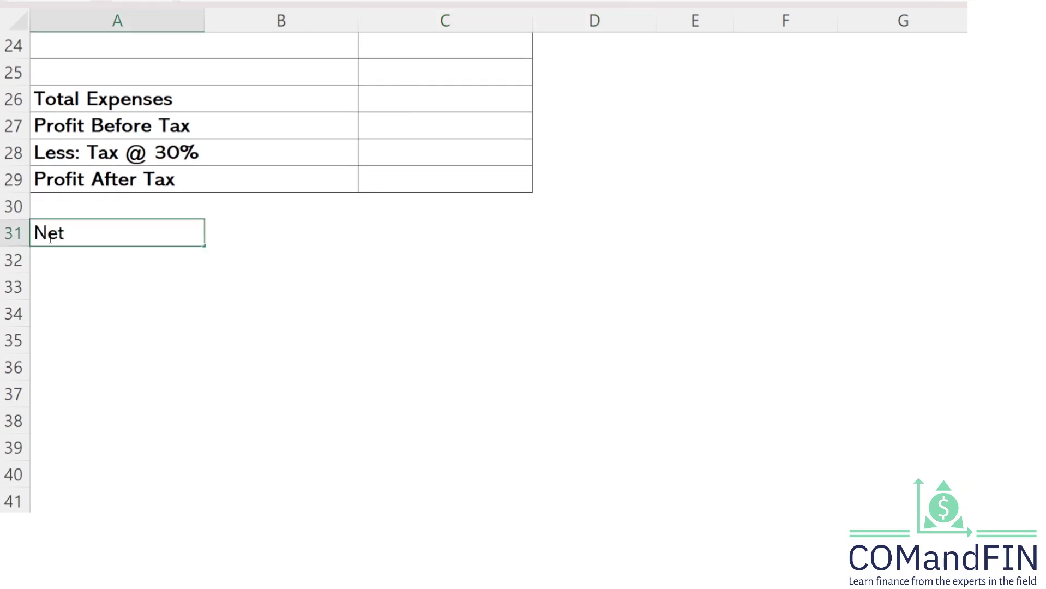
type(" Purchase")
key("Return")
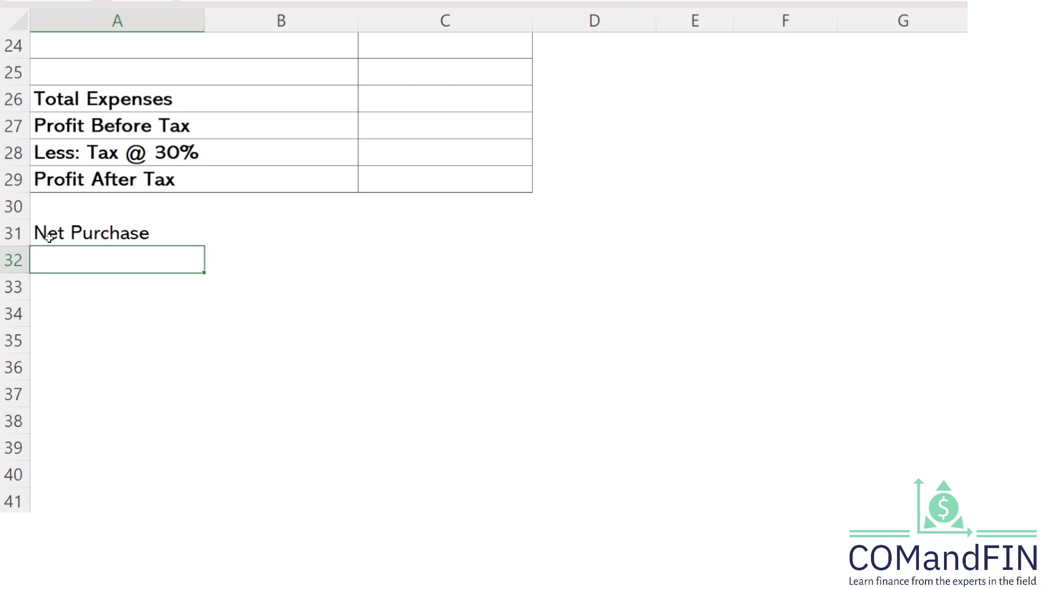
key("Up")
key("ctrl+b")
key("Down")
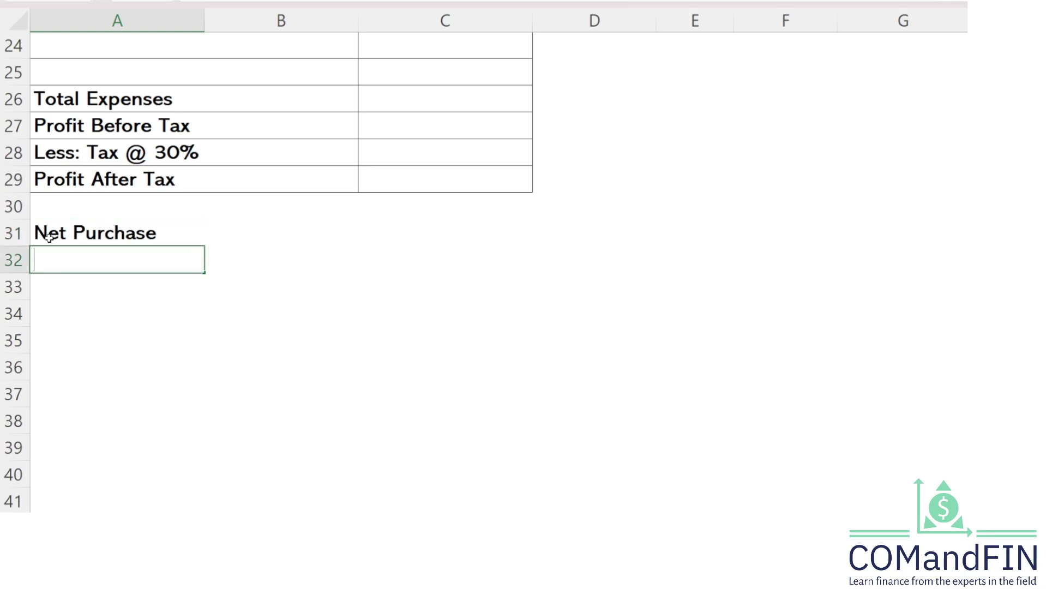
- Label the two lines under the Net Purchase heading "Purchase" in A32 and "- Purchase ret" in A33
type("Purchase")
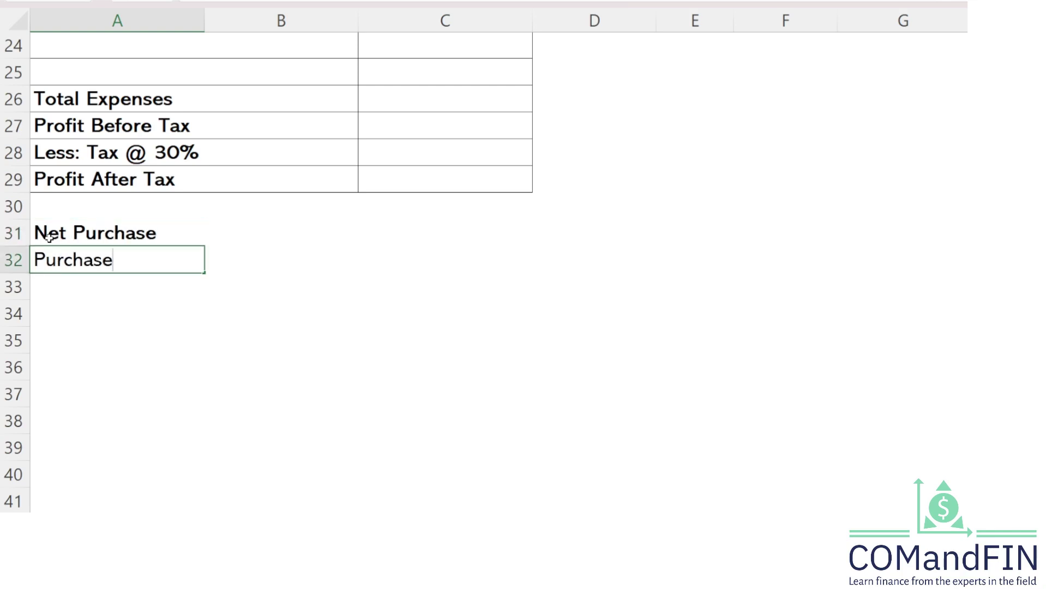
key("Return")
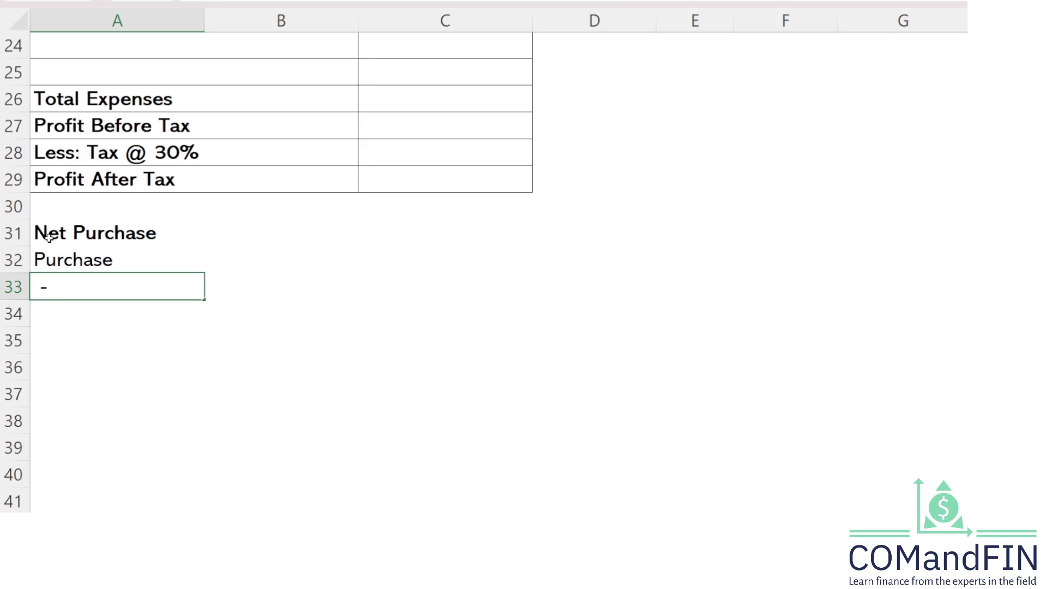
type("- Purchase re")
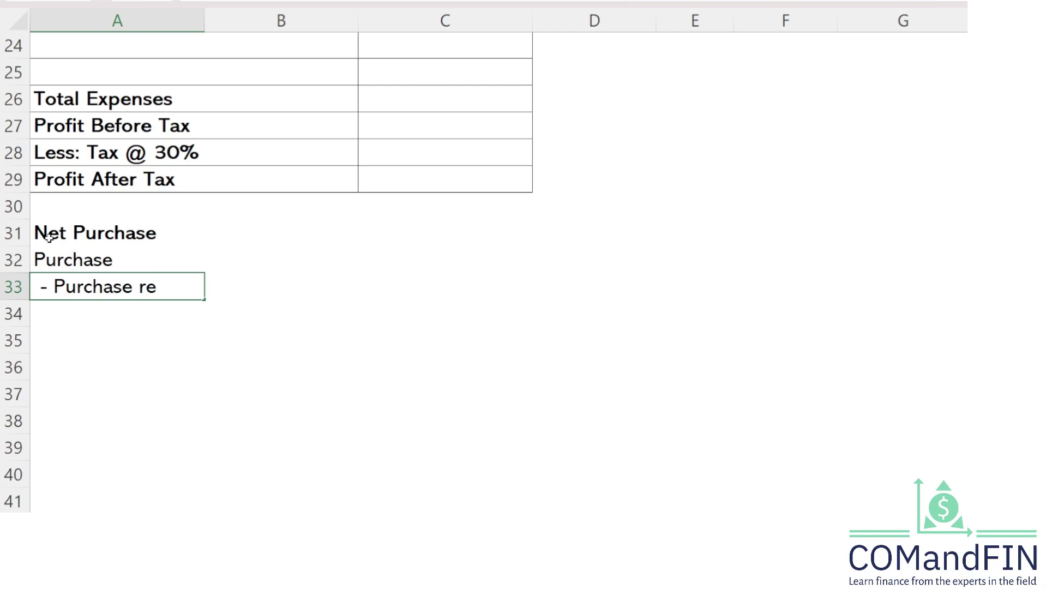
type("t")
key("Return")
- Link B32 beside the Purchase label to the given purchases amount in B4
key("Right")
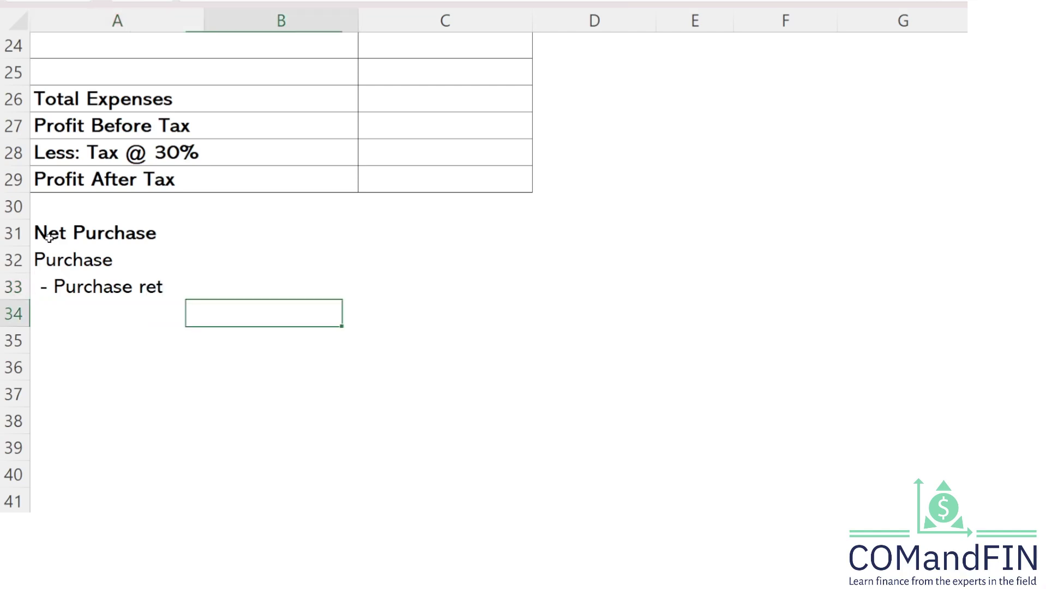
key("Up")
key("Up")
type("=")
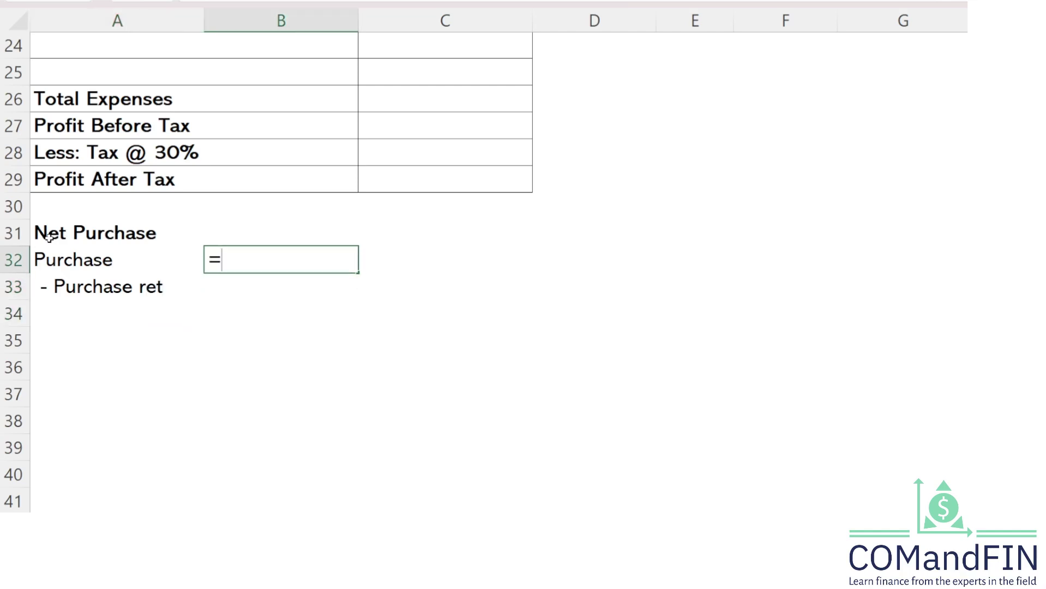
key("Up")
key("Left")
key("Up")
key("Up")
key("Up")
key("Up")
key("Up")
key("Up")
key("Up")
key("Up")
key("Up")
key("Up")
key("Up")
key("Up")
key("Up")
key("Up")
key("Up")
key("Up")
key("Up")
key("Up")
key("Up")
key("Up")
key("Up")
key("Up")
key("Up")
key("Up")
key("Up")
key("Up")
key("Up")
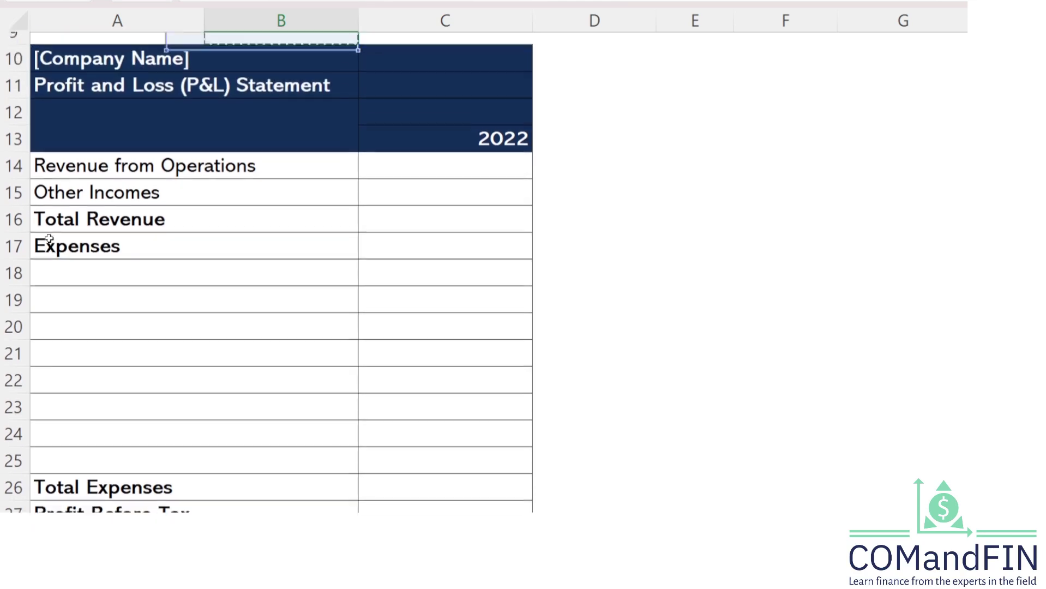
key("Down")
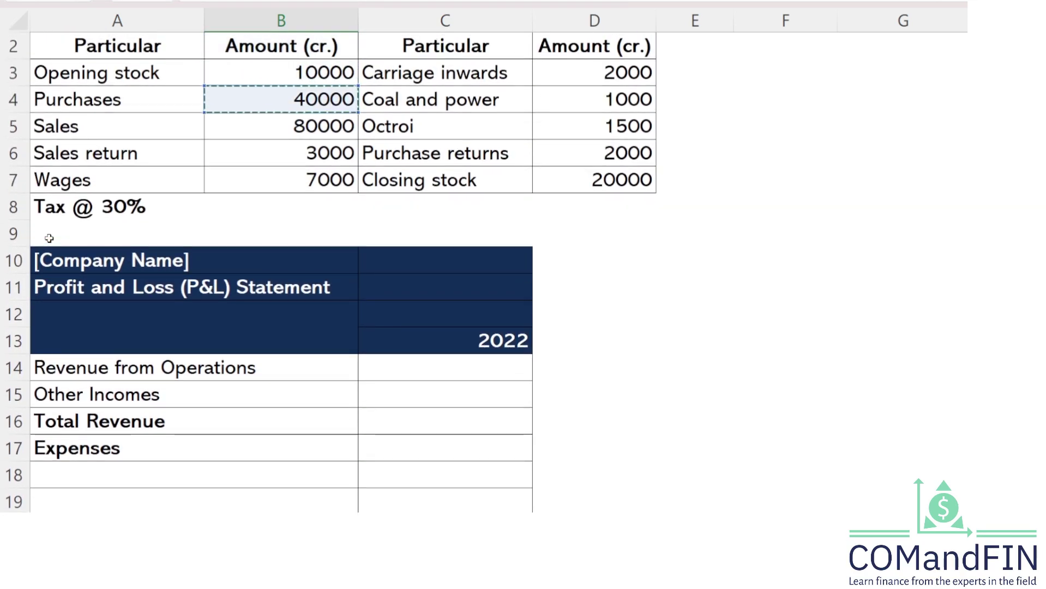
key("Return")
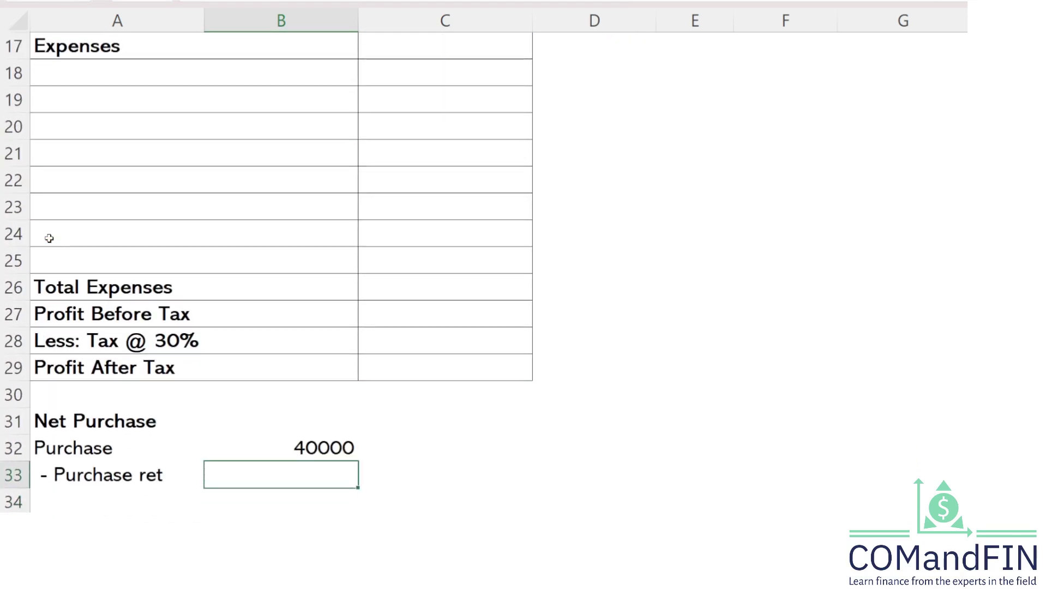
- Link B33 beside the "- Purchase ret" label to the given purchase returns amount in D6
type("=")
key("Up")
key("Up")
key("Left")
key("Up")
key("Up")
key("Up")
key("Up")
key("Up")
key("Up")
key("Up")
key("Up")
key("Up")
key("Up")
key("Up")
key("Up")
key("Up")
key("Up")
key("Up")
key("Up")
key("Up")
key("Up")
key("Up")
key("Up")
key("Up")
key("Up")
key("Right")
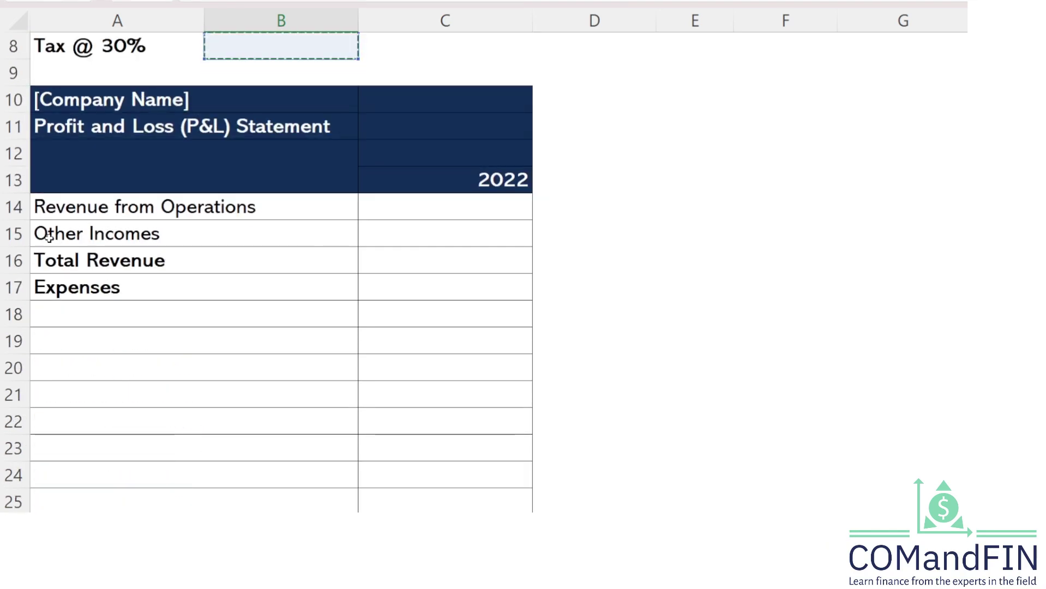
key("Up")
key("Up")
key("Up")
key("Up")
key("Right")
key("Right")
key("Right")
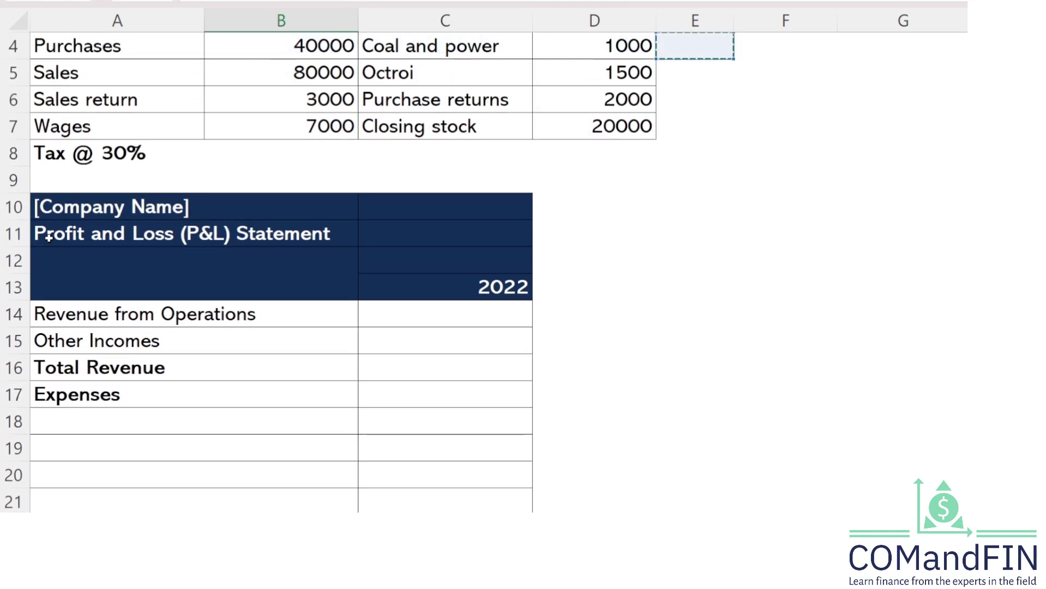
key("Down")
key("Down")
key("Left")
key("Return")
key("Down")
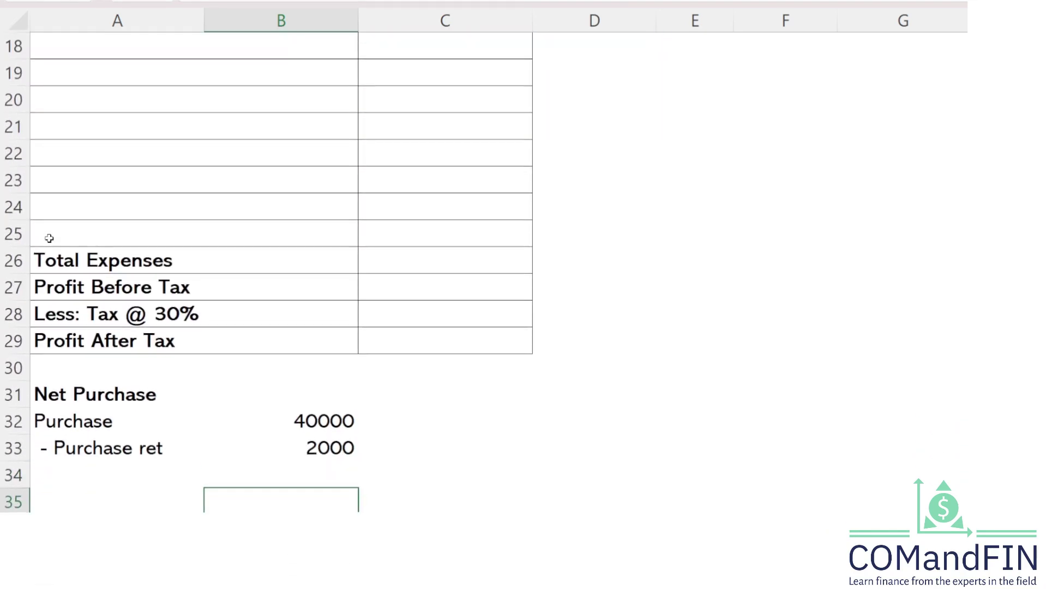
key("Up")
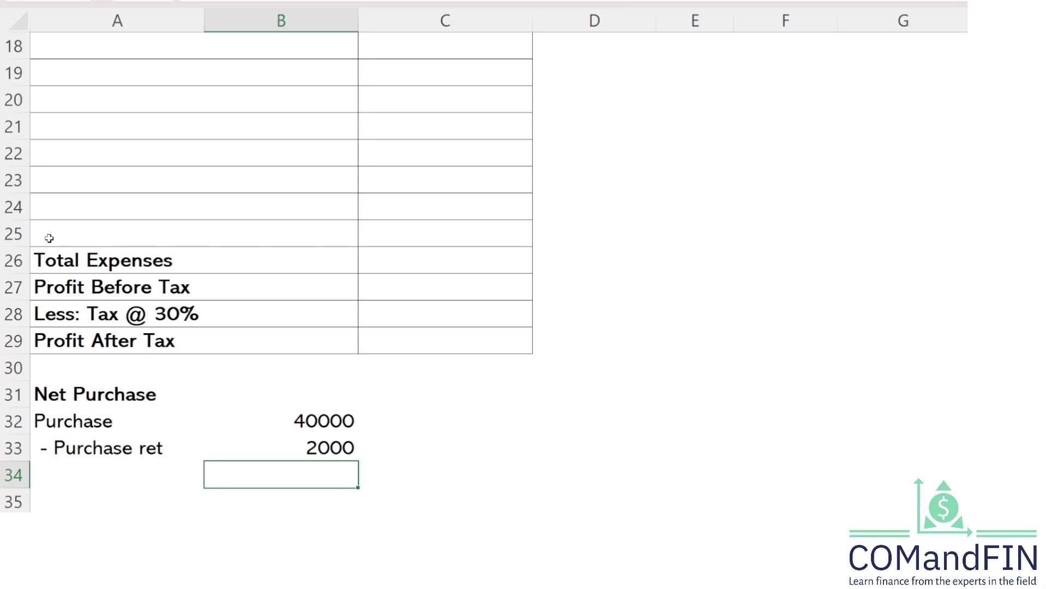
- Calculate net purchase in B34 by subtracting the purchase return in B33 from the purchase in B32, and make the result bold
type("=")
key("Up")
key("Up")
type("-")
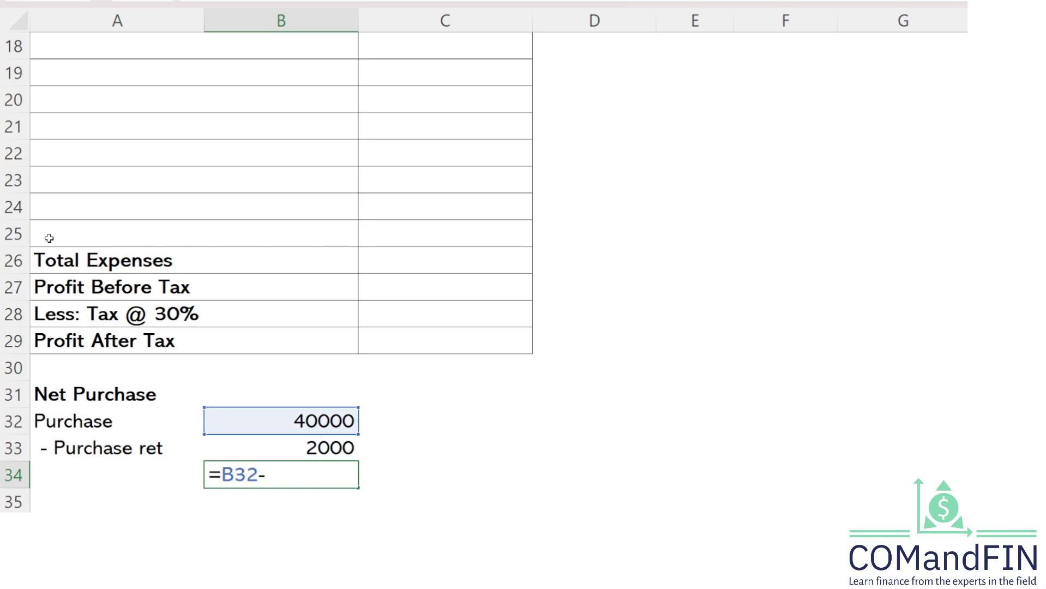
key("Up")
key("Return")
key("Up")
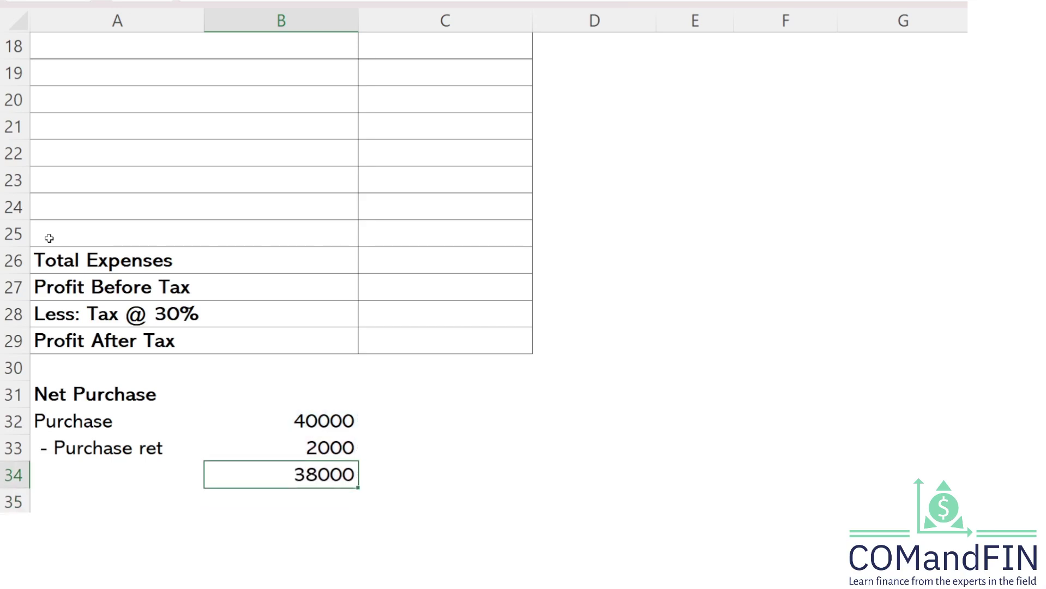
key("ctrl+b")
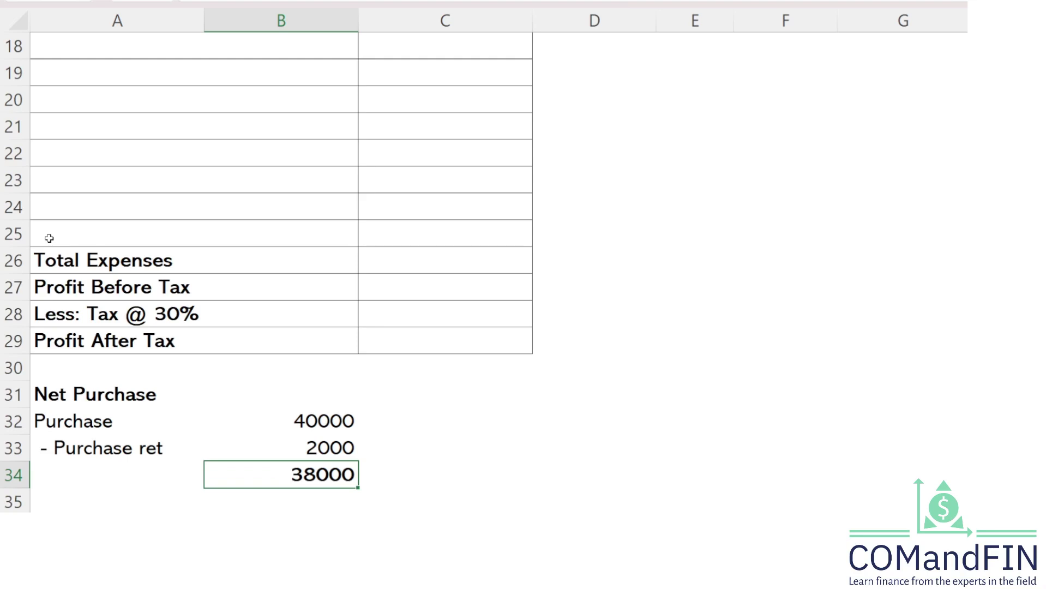
- Enter "Purchase" in row 18 as the first line under Expenses in the P&L statement
key("Up")
key("Up")
key("Up")
key("Up")
key("Up")
key("Up")
key("Up")
key("Up")
key("Up")
key("Up")
key("Up")
key("Up")
key("Up")
key("Up")
key("Up")
key("Up")
key("Up")
key("Up")
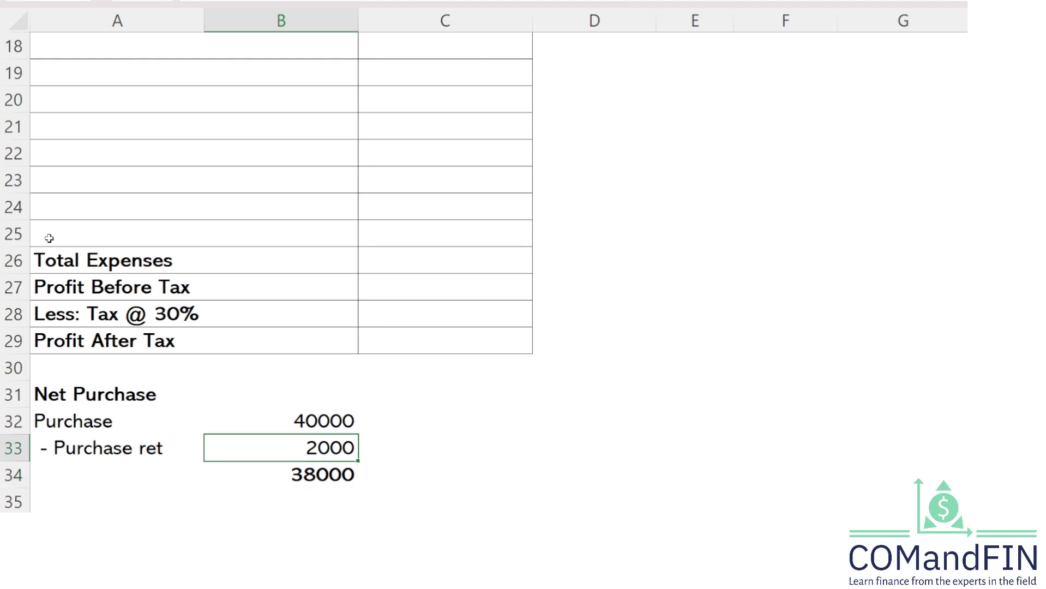
key("Down")
key("Down")
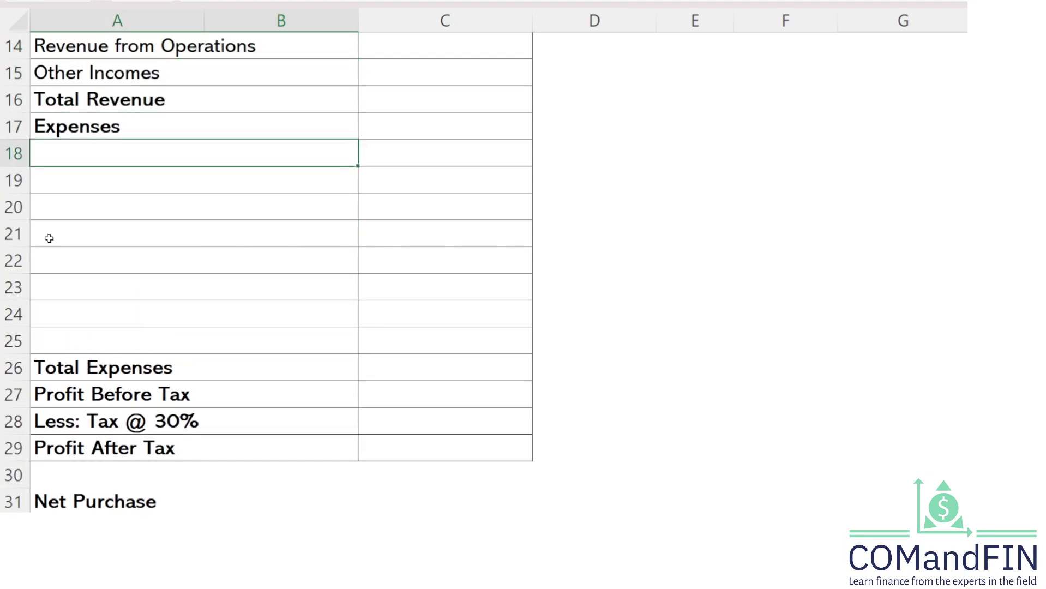
type("Purchase")
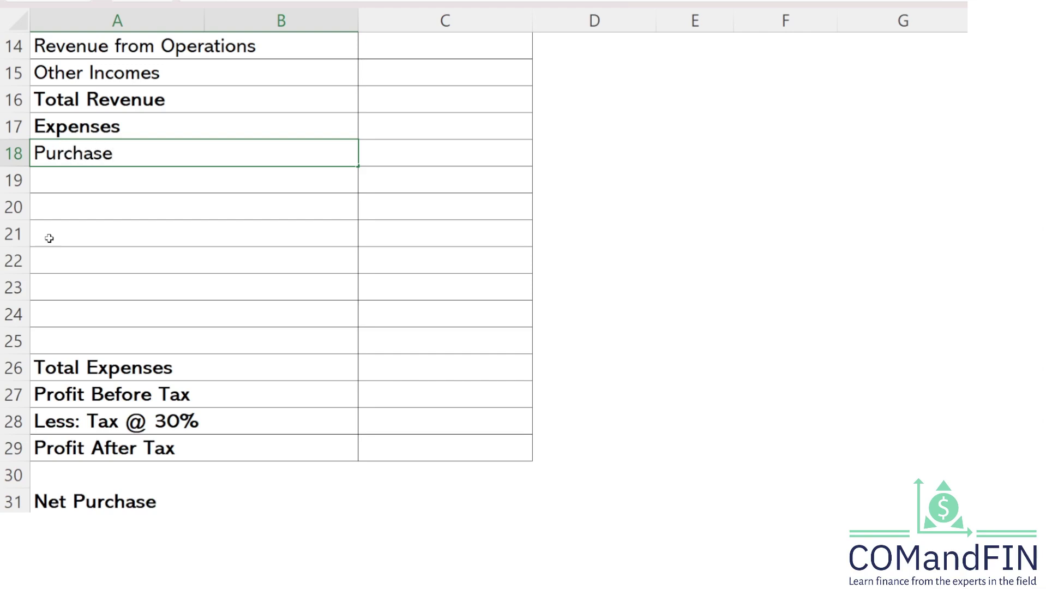
key("Return")
- Link the 2022 Purchase amount in C18 to the net purchase result in B34
key("Right")
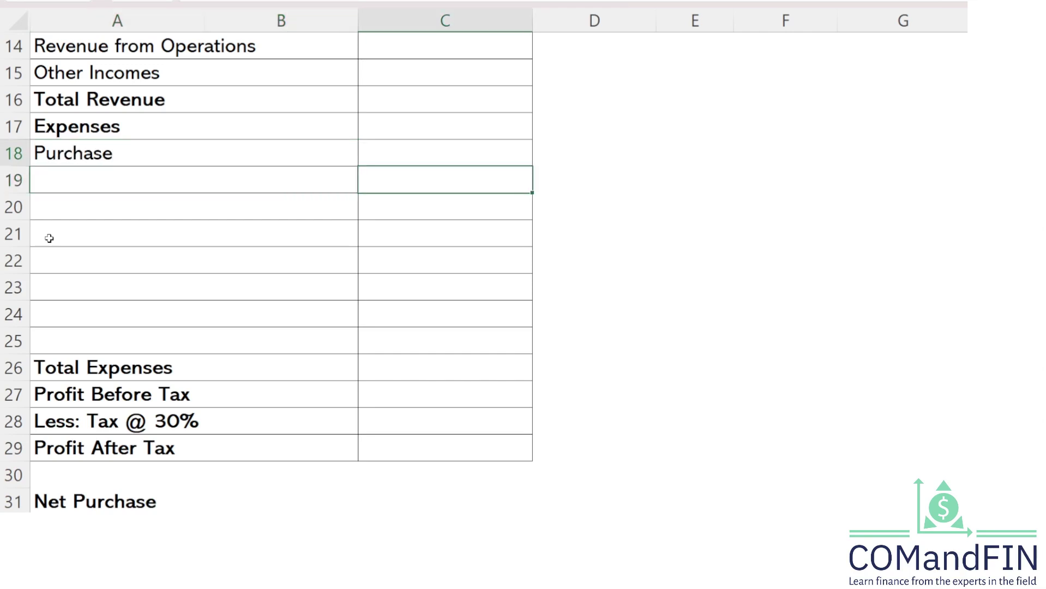
key("Up")
type("=")
key("Down")
key("Down")
key("Down")
key("Down")
key("Down")
key("Down")
key("Down")
key("Down")
key("Down")
key("Down")
key("Down")
key("Down")
key("Down")
key("Down")
key("Down")
key("Down")
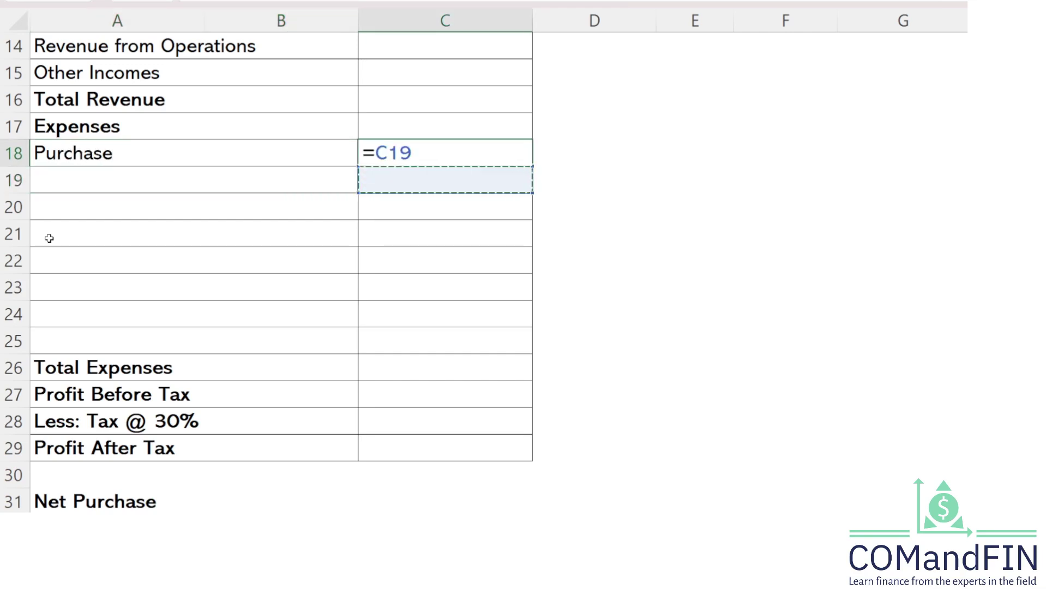
key("Left")
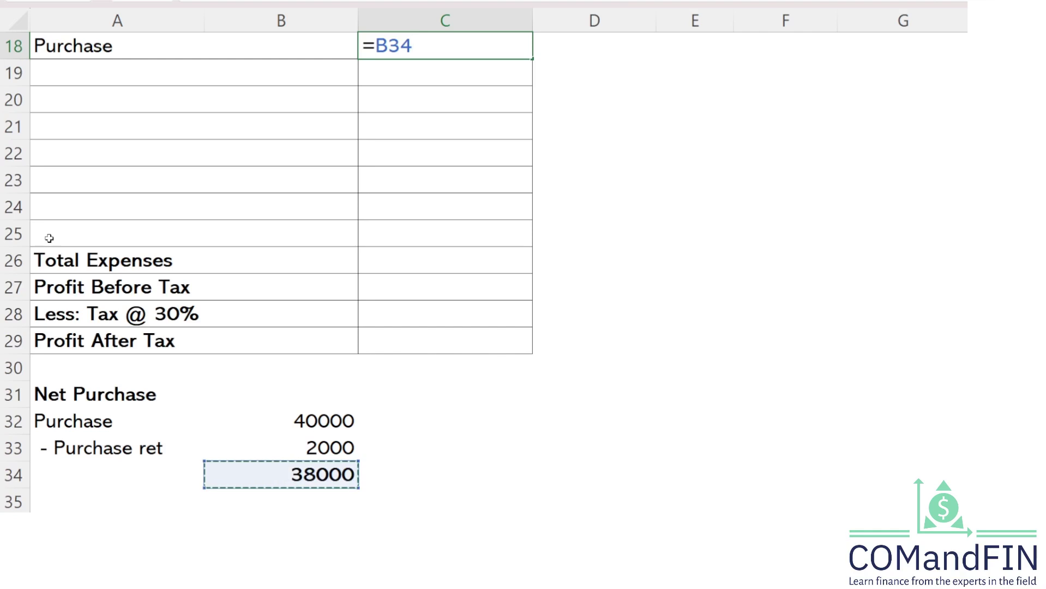
key("Return")
- Examine the Sales and Sales return rows in the given balances table above the P&L statement
key("Up")
key("Up")
key("Up")
key("Up")
key("Up")
key("Up")
key("Up")
key("Up")
key("Up")
key("Up")
key("Up")
key("Up")
key("Up")
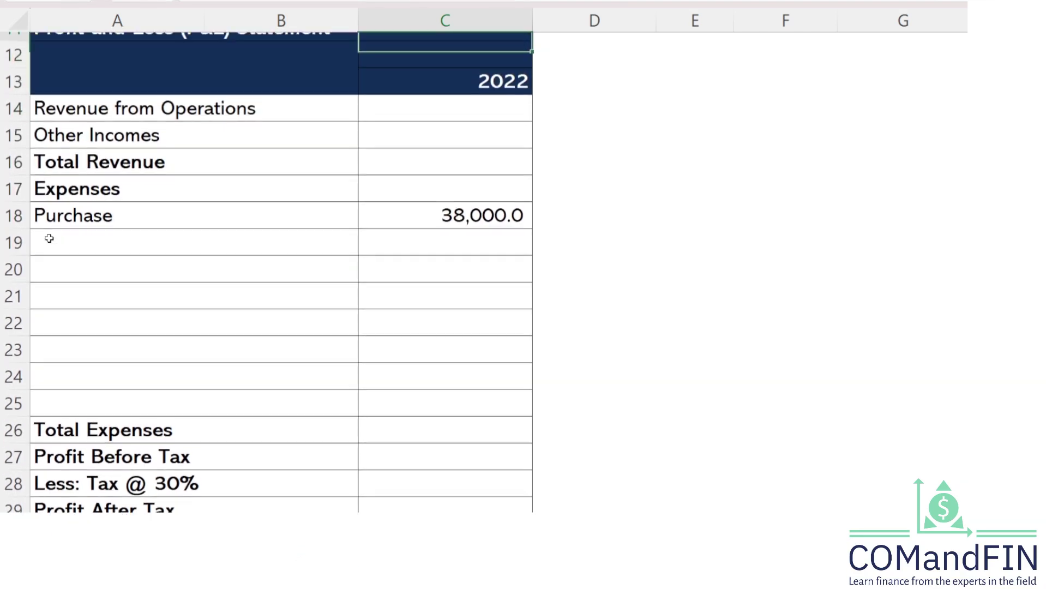
key("Up")
key("Up")
key("Up")
key("Up")
key("Up")
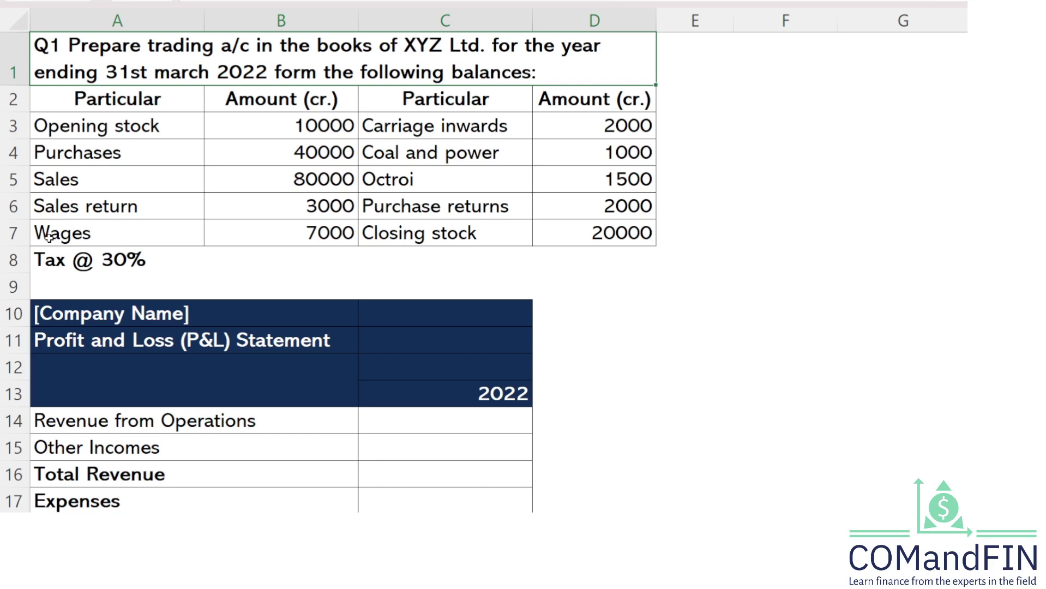
key("Down")
key("Down")
key("Down")
key("Down")
key("Down")
key("Left")
key("Left")
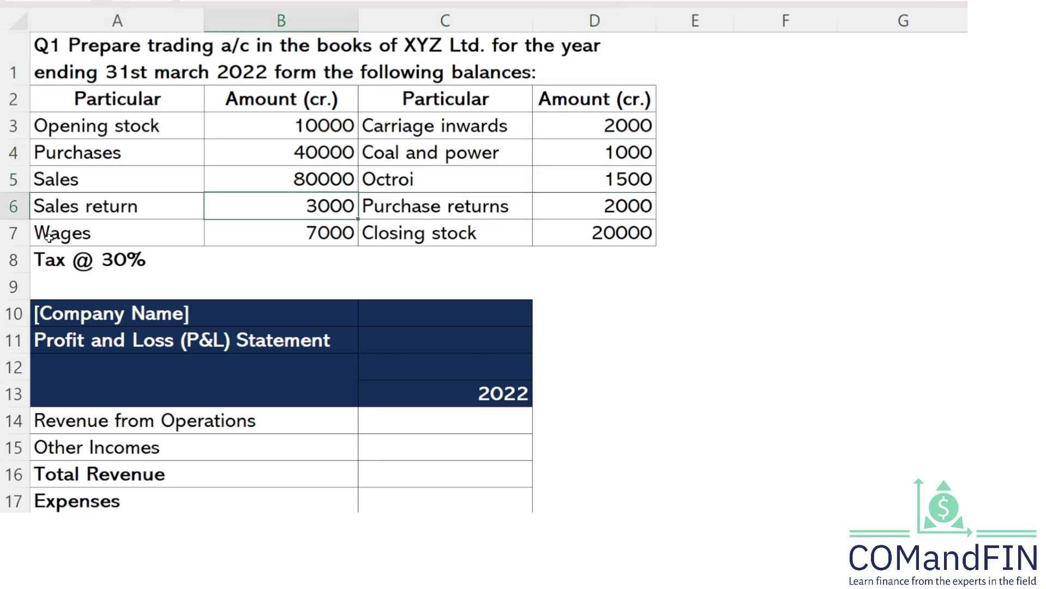
key("Down")
key("Up")
key("Up")
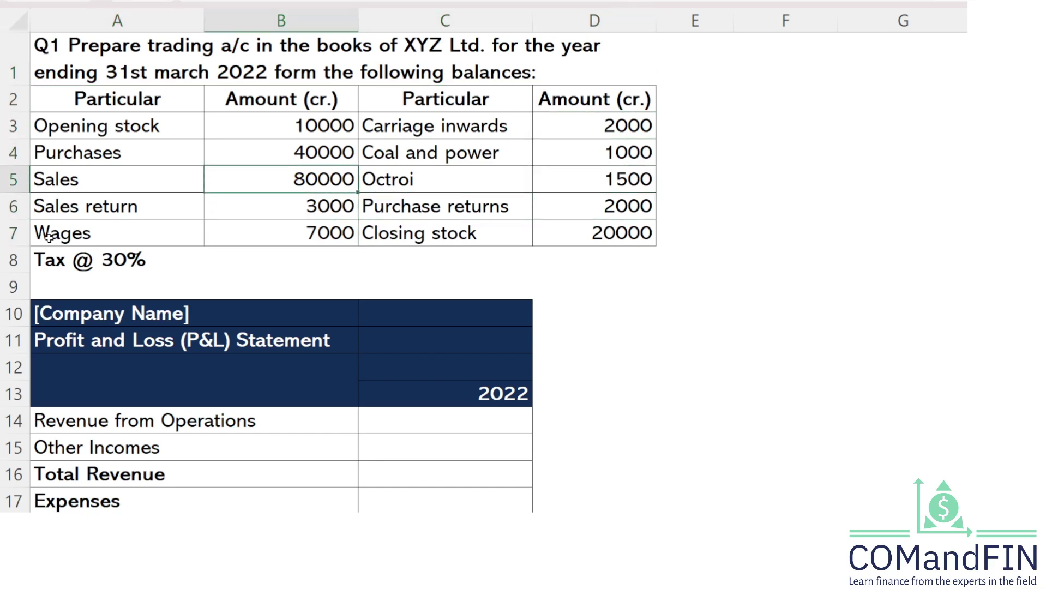
key("shift+Left")
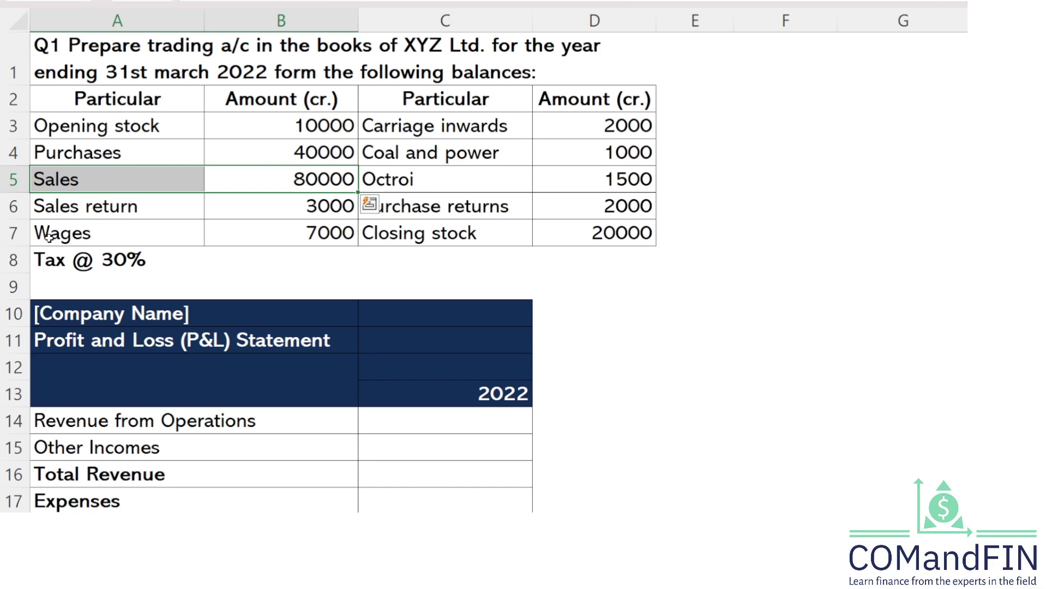
key("Down")
key("shift+Left")
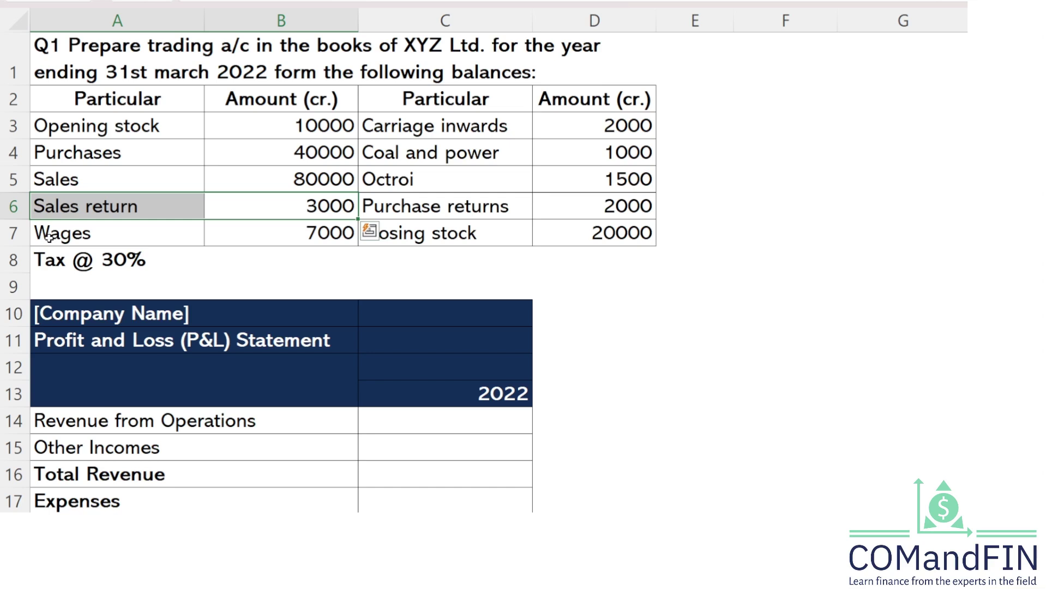
- Add a "Net Sales" heading in A36, below the net purchase working
key("Down")
key("Down")
key("Down")
key("Down")
key("Down")
key("Down")
key("Down")
key("Down")
key("Down")
key("Down")
key("Down")
key("Down")
key("Down")
key("Down")
key("Down")
key("Down")
key("Down")
key("Down")
key("Down")
key("Down")
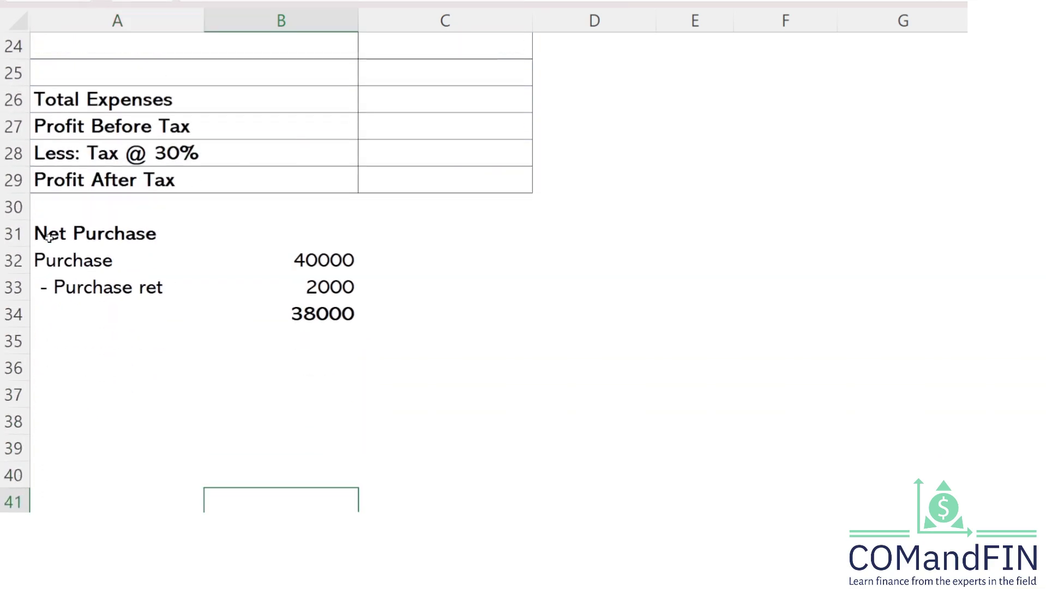
key("Up")
key("Up")
key("Up")
key("Up")
key("Left")
key("Up")
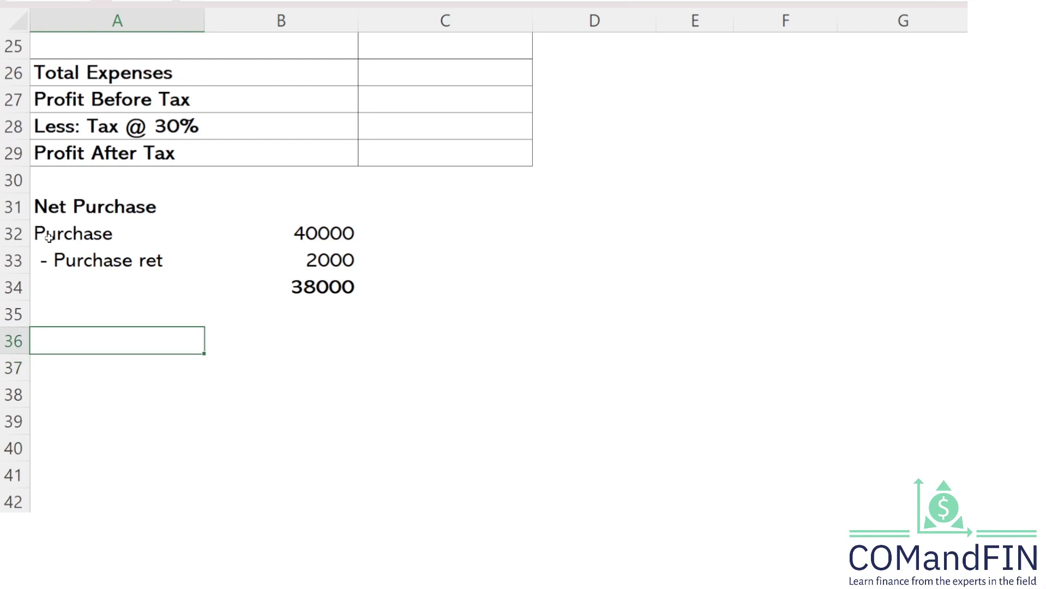
type("Net Sales")
key("Return")
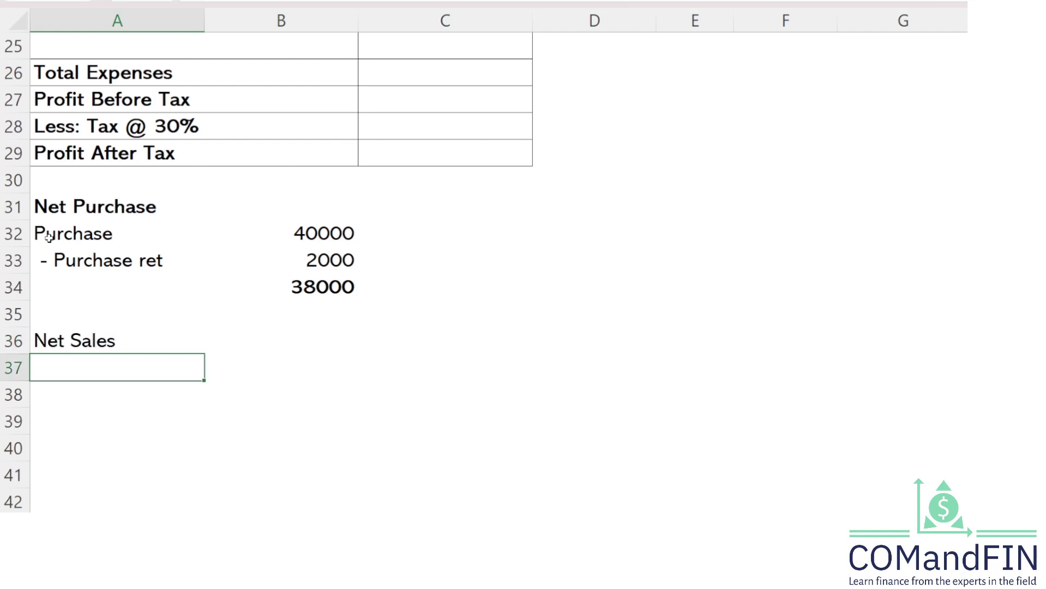
- Label the two lines under the Net Sales heading "Sales" in A37 and "- Sales Return" in A38
type("Sales")
key("Return")
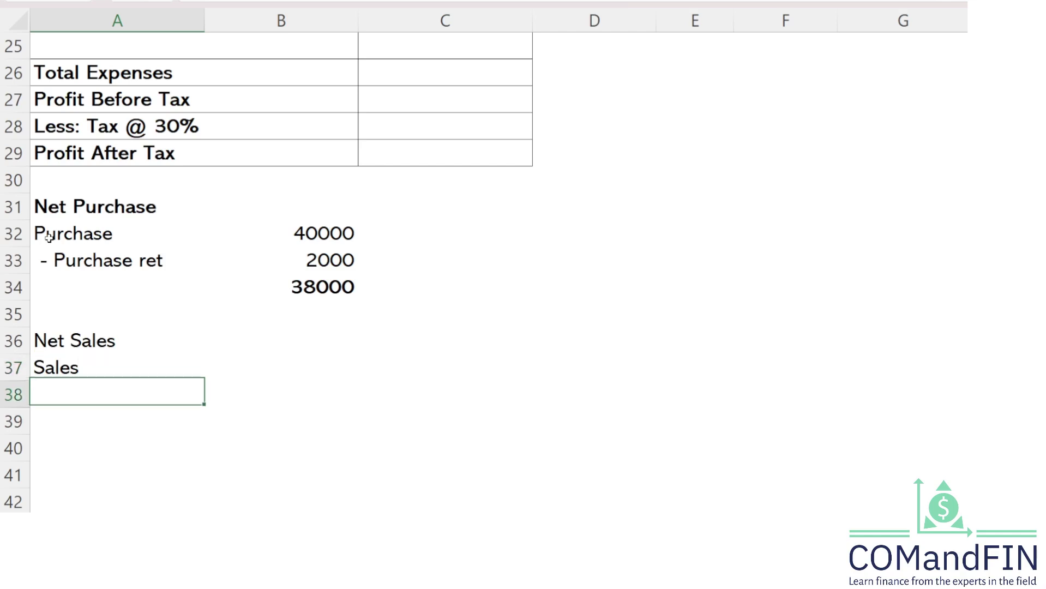
type("-")
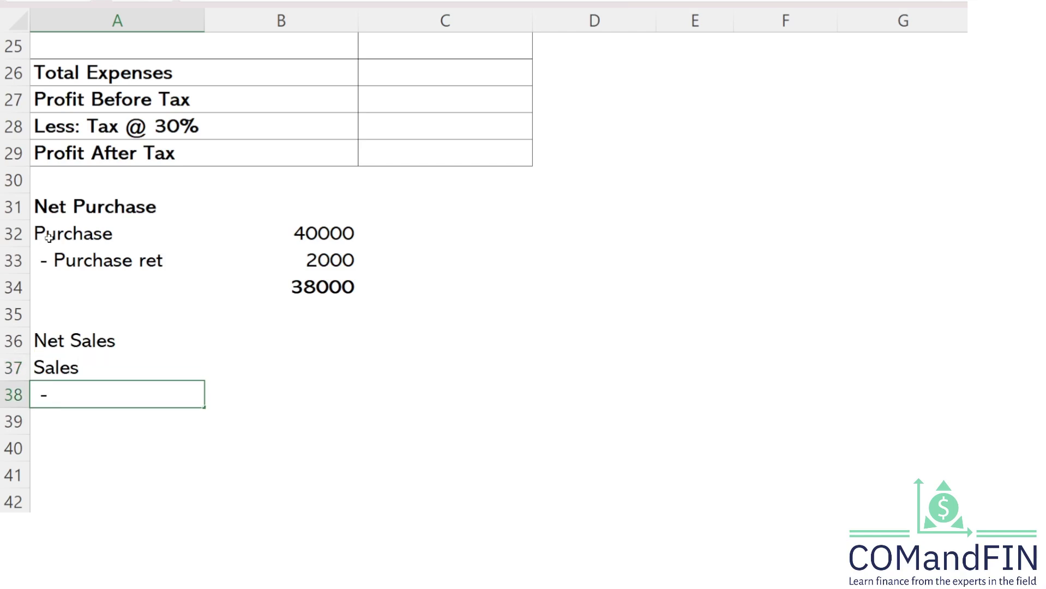
type(" Sales Retu")
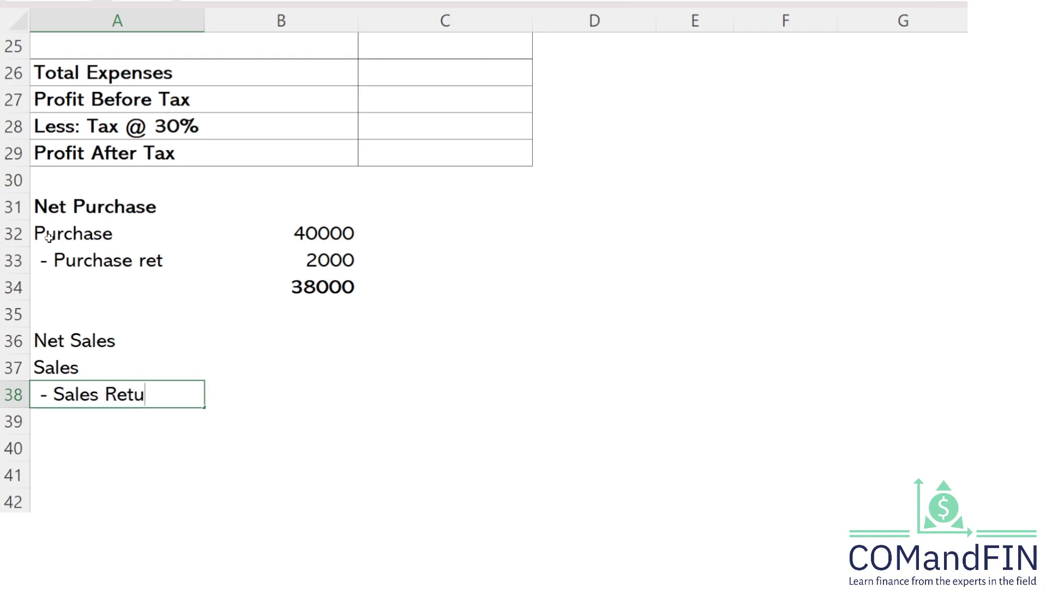
type("rn")
key("Return")
- Link B37 beside the Sales label to the given sales amount in B5
key("Right")
key("Up")
key("Up")
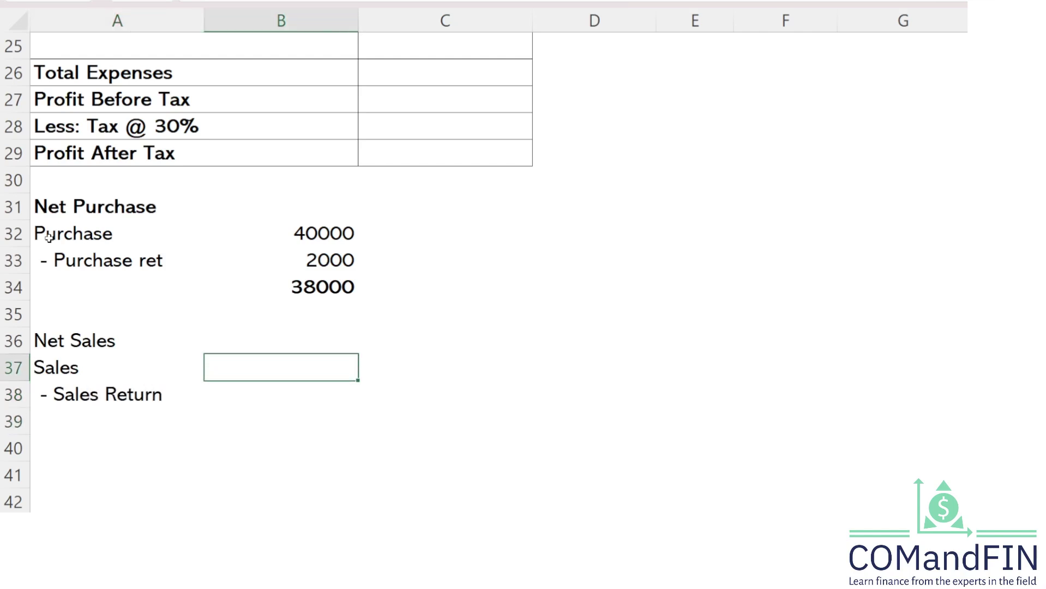
type("=")
key("Up")
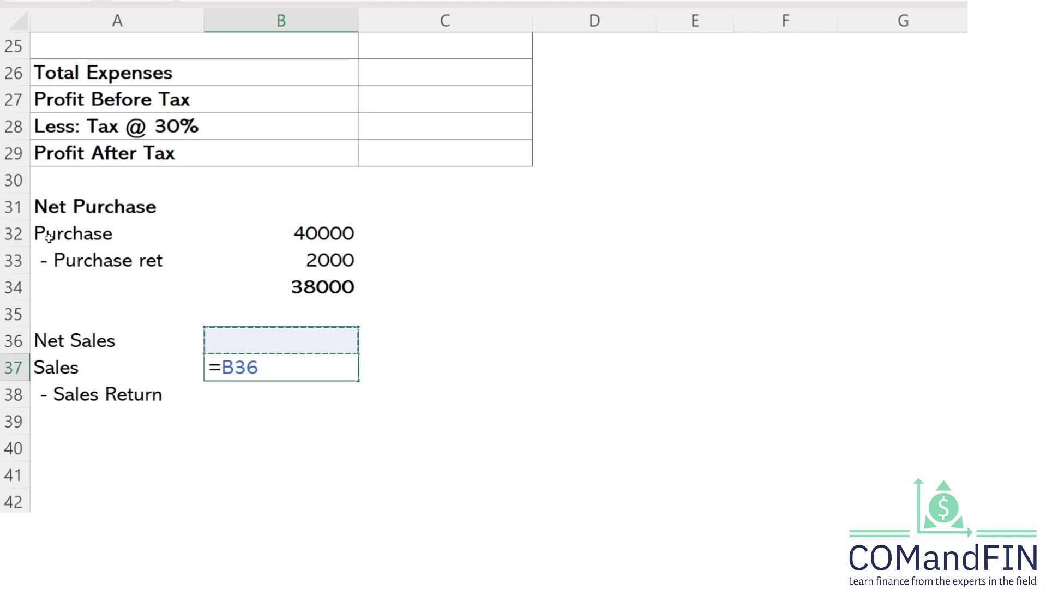
key("Left")
key("Up")
key("Up")
key("Up")
key("Up")
key("Up")
key("Up")
key("Up")
key("Up")
key("Up")
key("Up")
key("Up")
key("Up")
key("Up")
key("Up")
key("Up")
key("Up")
key("Up")
key("Up")
key("Up")
key("Up")
key("Up")
key("Up")
key("Up")
key("Up")
key("Right")
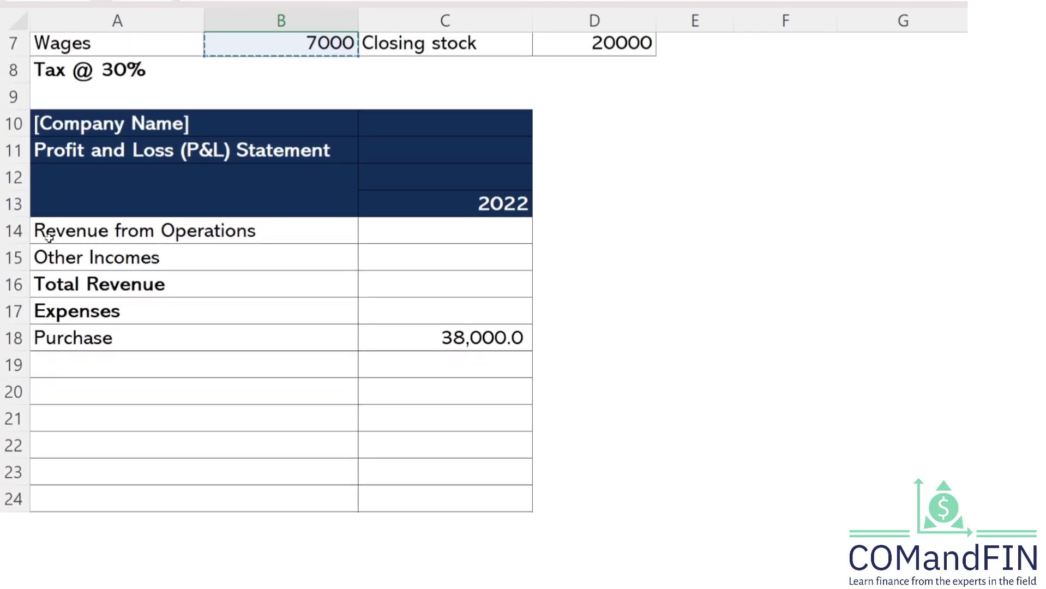
key("Up")
key("Up")
key("Up")
key("Down")
key("Return")
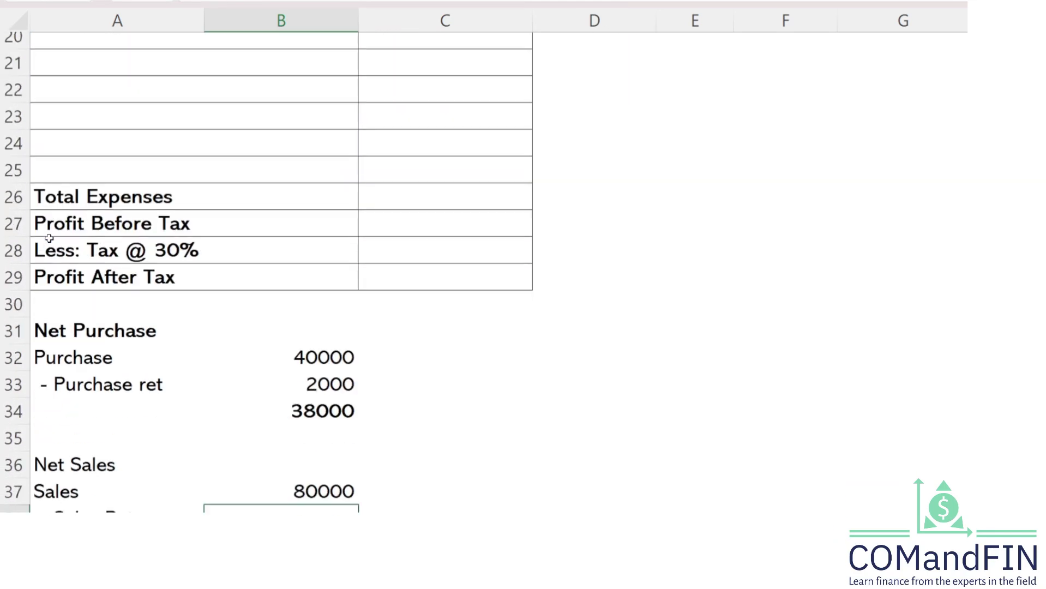
- Enter the sales return in B38 as a negative link to the given amount in B6
type("=")
key("BackSpace")
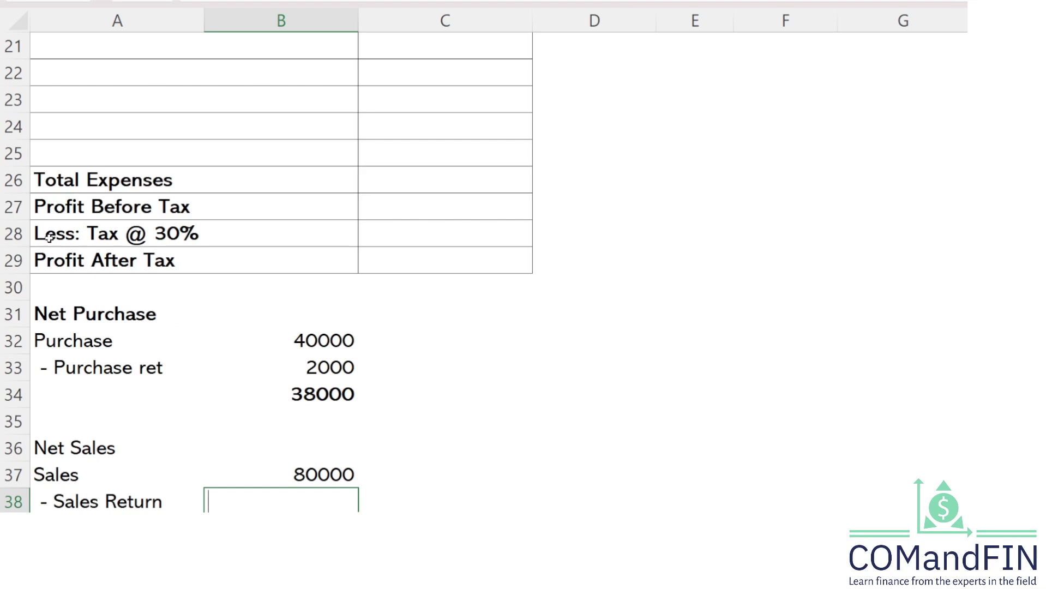
type("-")
key("Up")
key("Up")
key("Up")
key("Up")
key("Up")
key("Up")
key("Up")
key("Up")
key("Up")
key("Up")
key("Up")
key("Up")
key("Up")
key("Up")
key("Up")
key("Up")
key("Up")
key("Up")
key("Up")
key("Up")
key("Up")
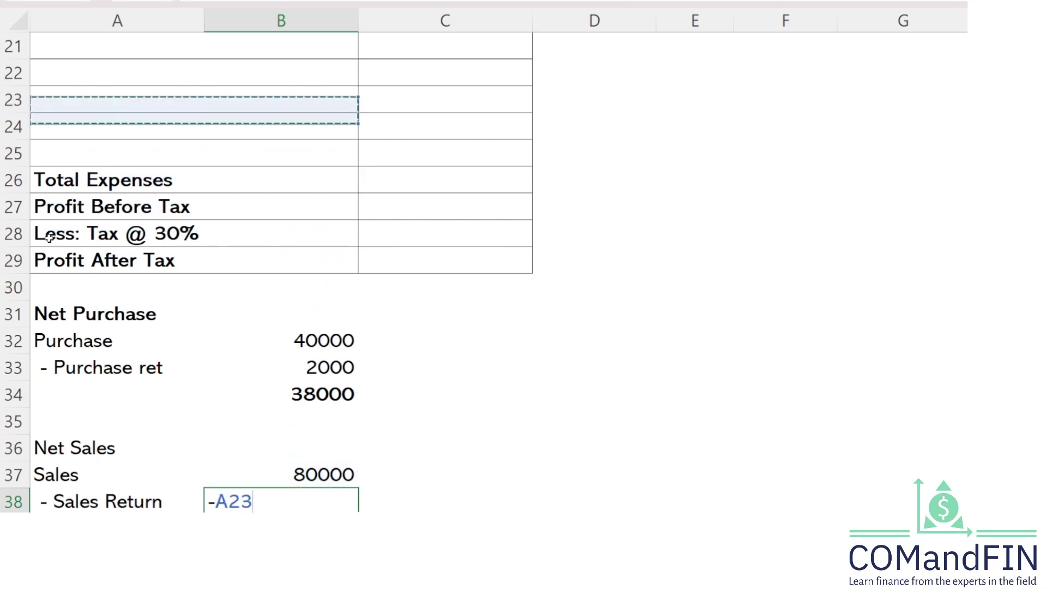
key("Down")
key("Down")
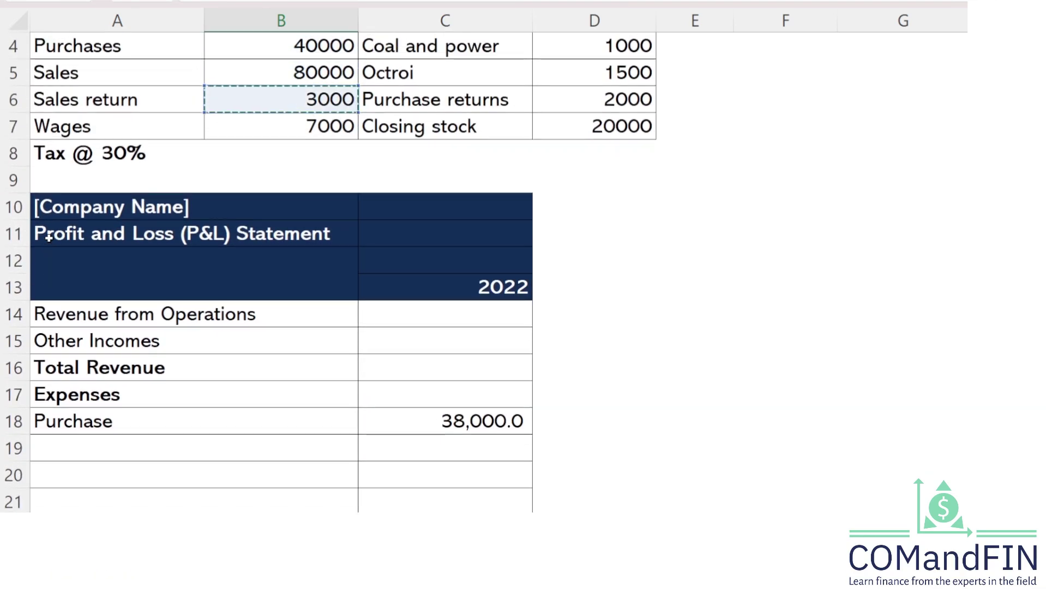
key("Return")
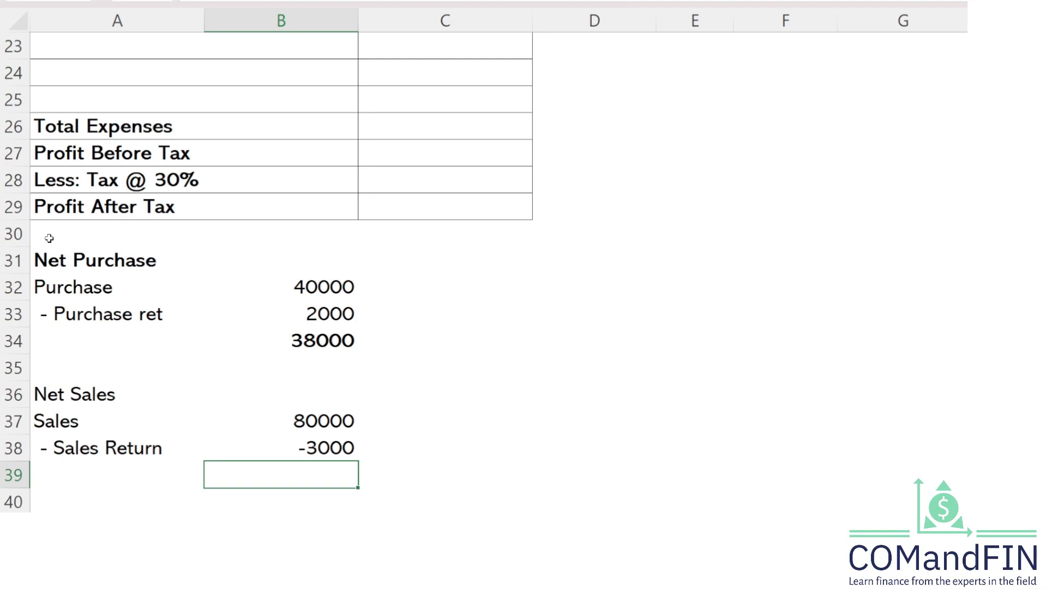
- Calculate net sales in B39 by adding B37 and B38, and make the result bold
type("=")
key("Up")
key("Up")
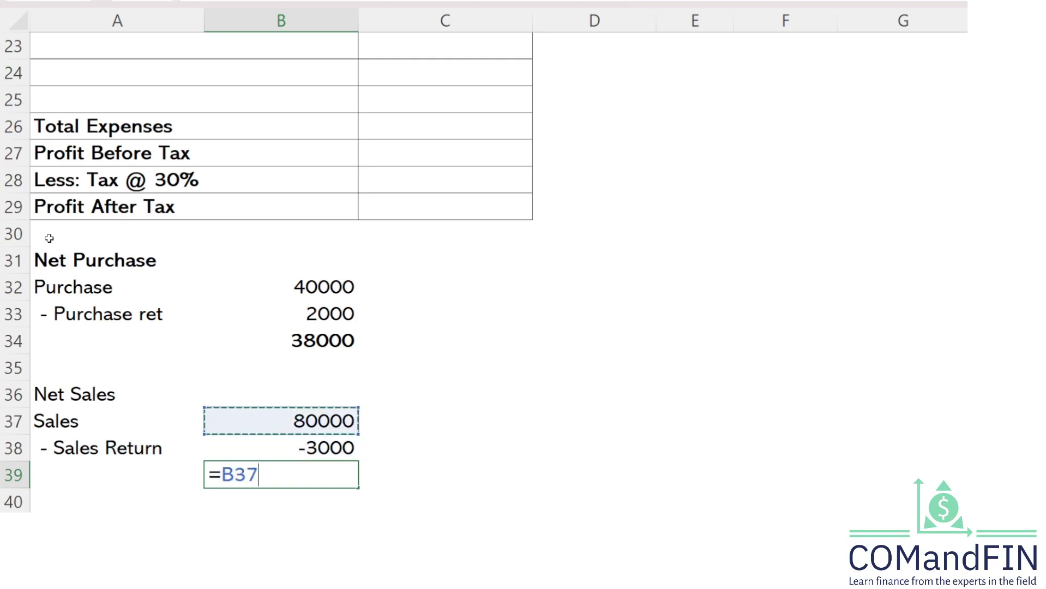
type("+")
key("Up")
key("Return")
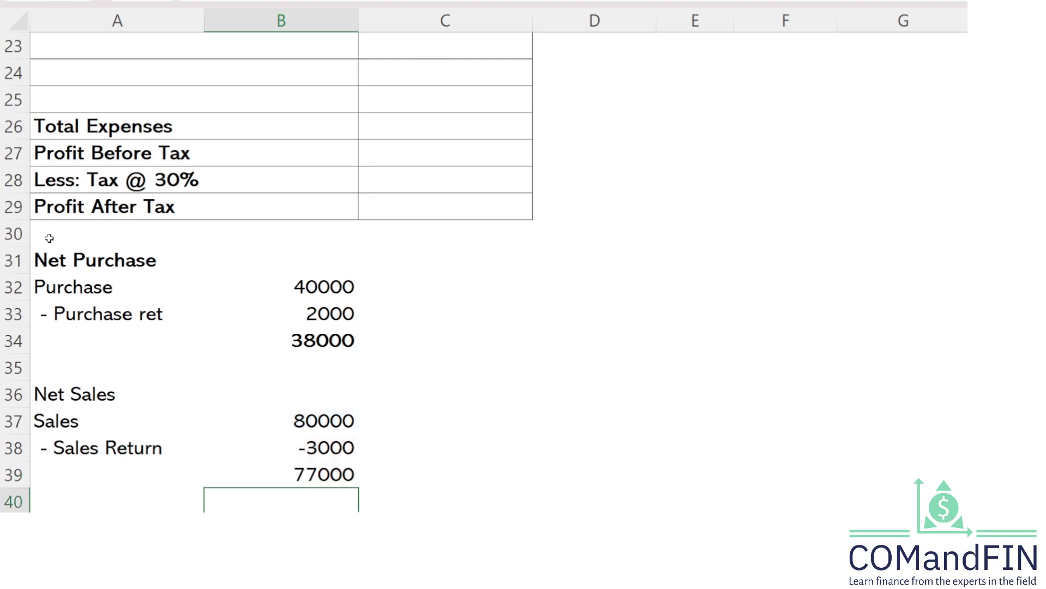
key("Up")
key("ctrl+b")
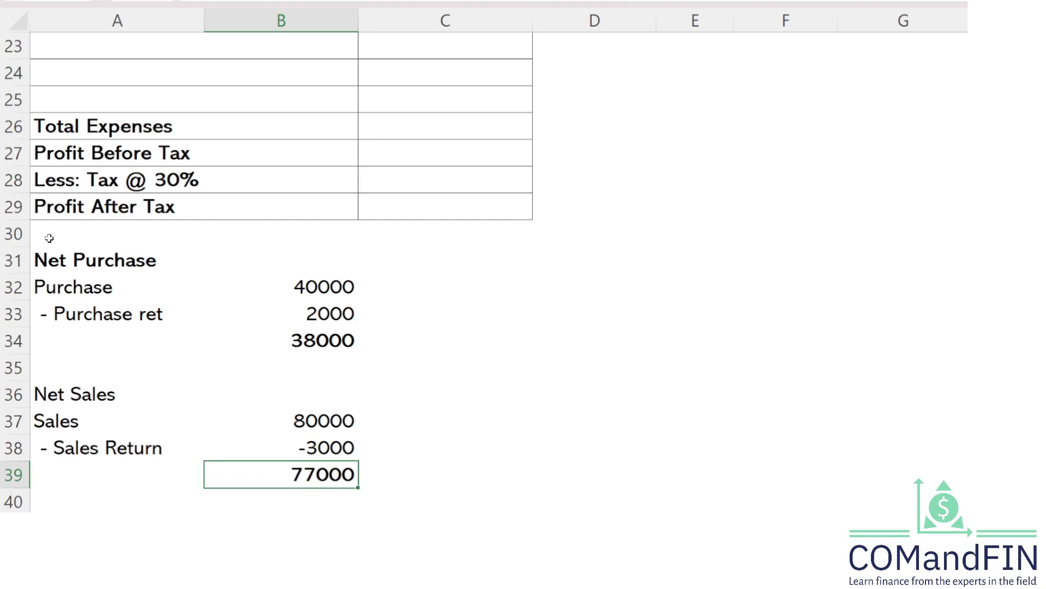
- Link Revenue from Operations for 2022 in C14 to the net sales figure in B39
key("Up")
key("Up")
key("Up")
key("Up")
key("Up")
key("Up")
key("Up")
key("Up")
key("Up")
key("Up")
key("Up")
key("Up")
key("Up")
key("Up")
key("Up")
key("Up")
key("Up")
key("Up")
key("Up")
key("Up")
key("Up")
key("Up")
key("Up")
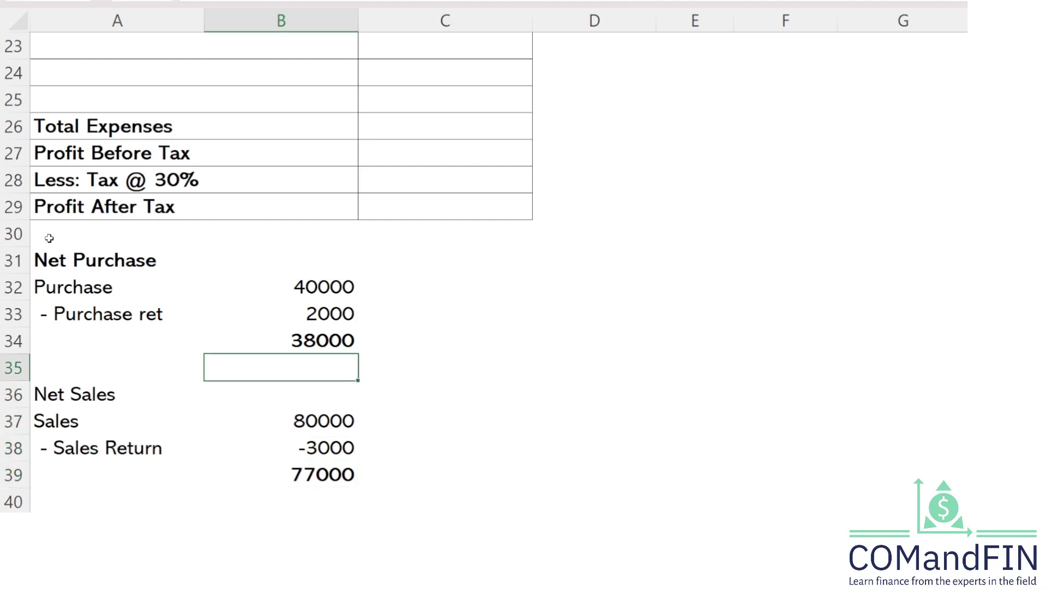
key("Up")
key("Right")
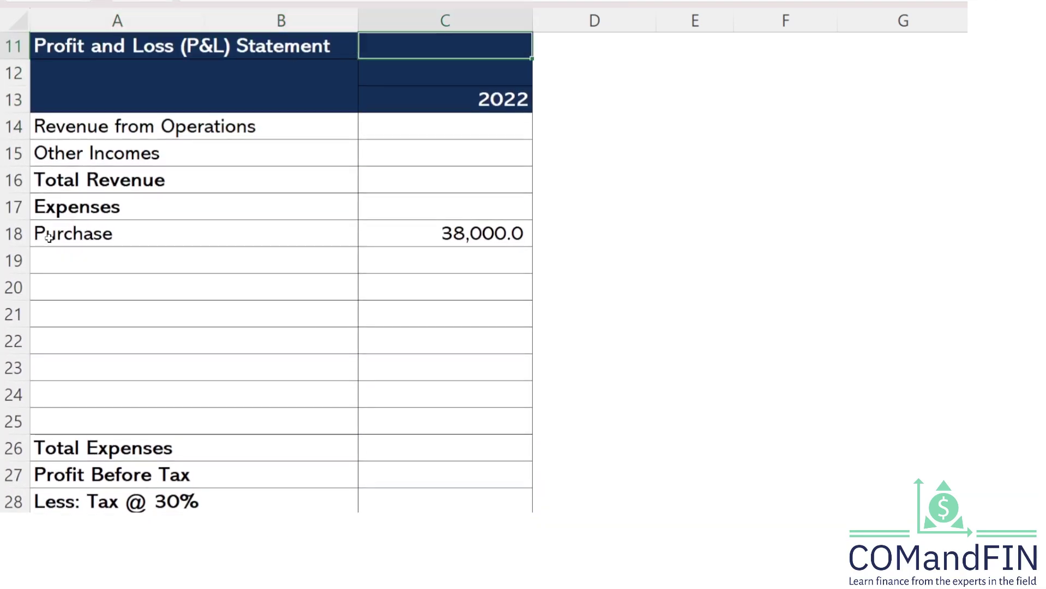
key("Down")
key("Down")
key("Down")
type("=")
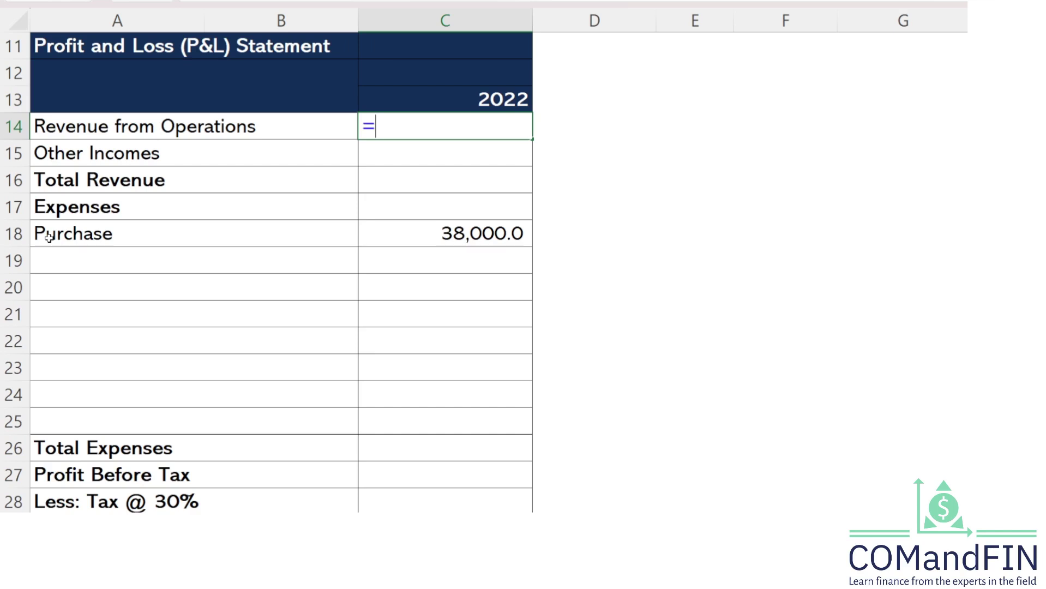
key("Down")
key("Down")
key("Down")
key("Down")
key("Down")
key("Down")
key("Down")
key("Down")
key("Down")
key("Down")
key("Down")
key("Down")
key("Down")
key("Down")
key("Down")
key("Down")
key("Down")
key("Down")
key("Down")
key("Down")
key("Down")
key("Down")
key("Down")
key("Down")
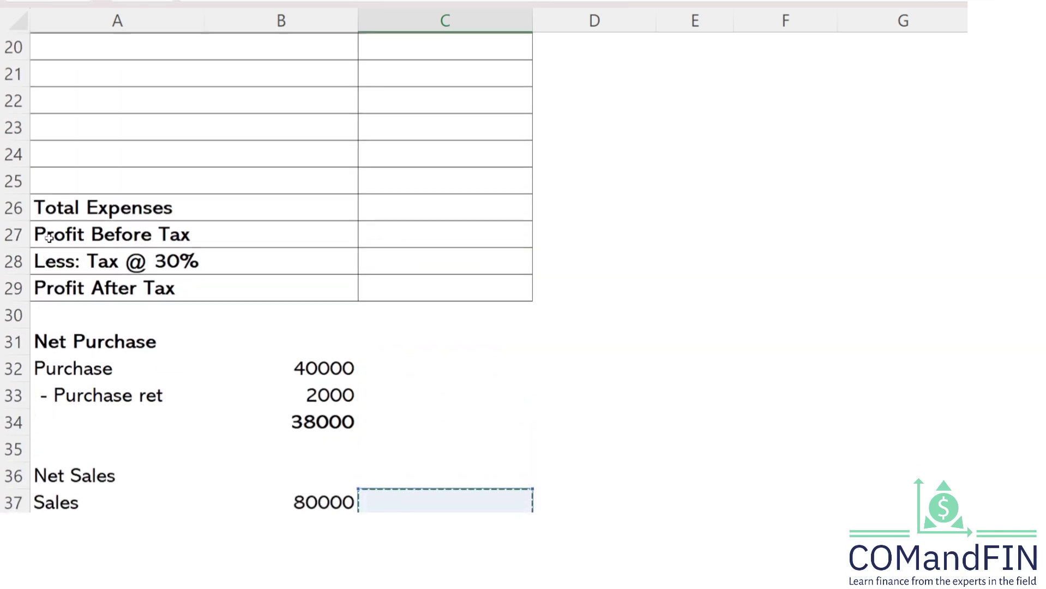
key("Up")
key("Left")
key("Return")
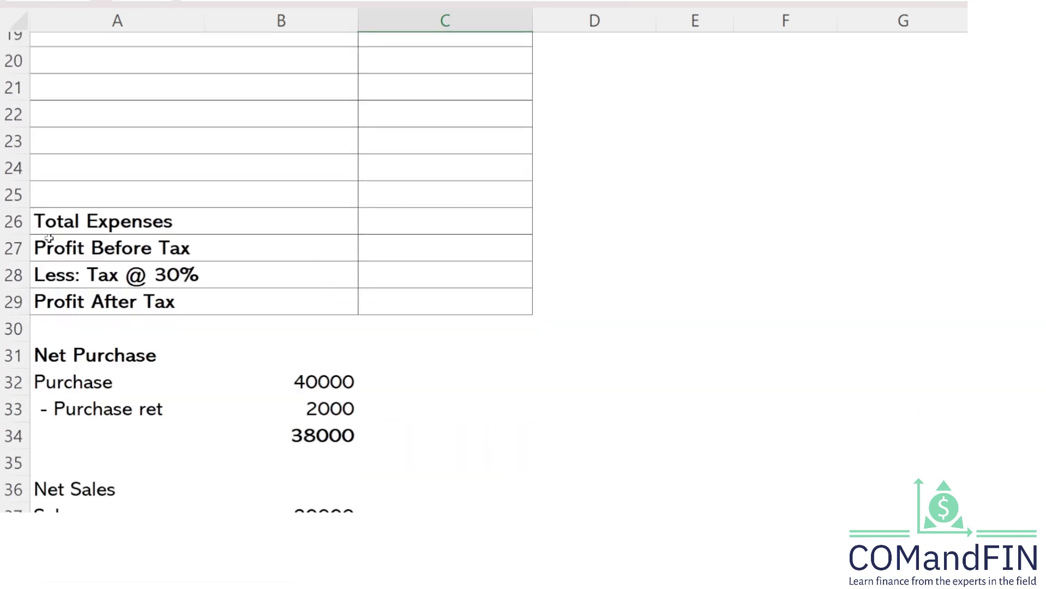
- Examine the Sales return and Wages rows in the given balances table for the next item to record
key("Up")
key("Up")
key("Up")
key("Up")
key("Up")
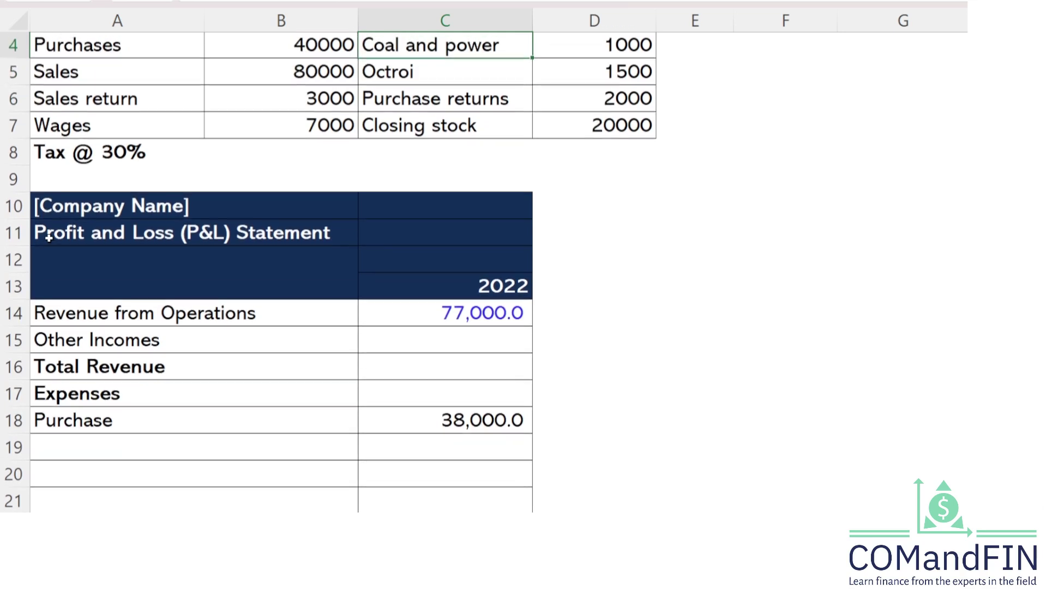
key("Down")
key("Down")
key("Down")
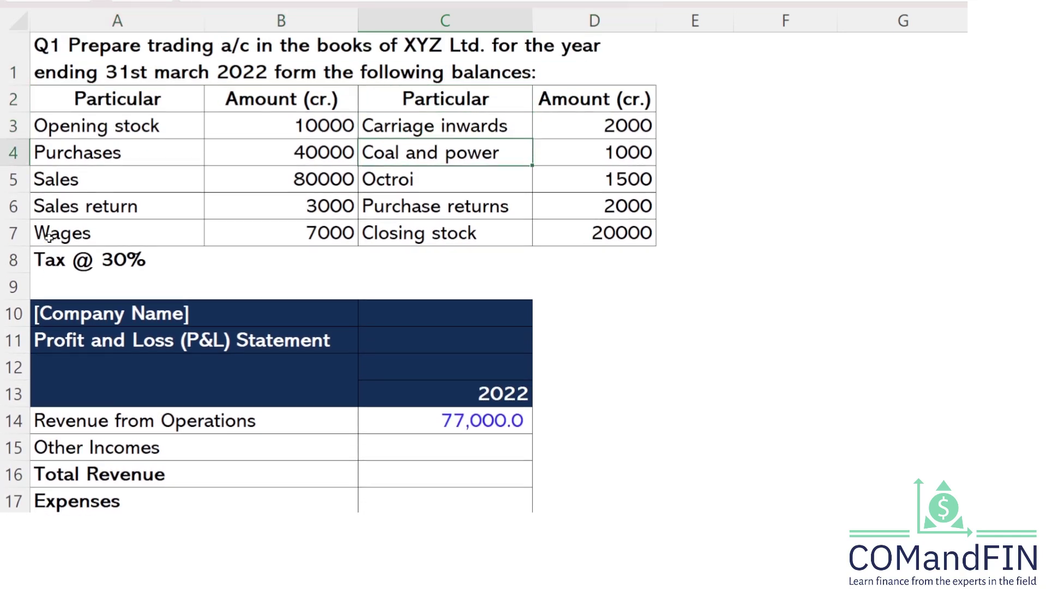
key("Down")
key("Down")
key("Left")
key("Left")
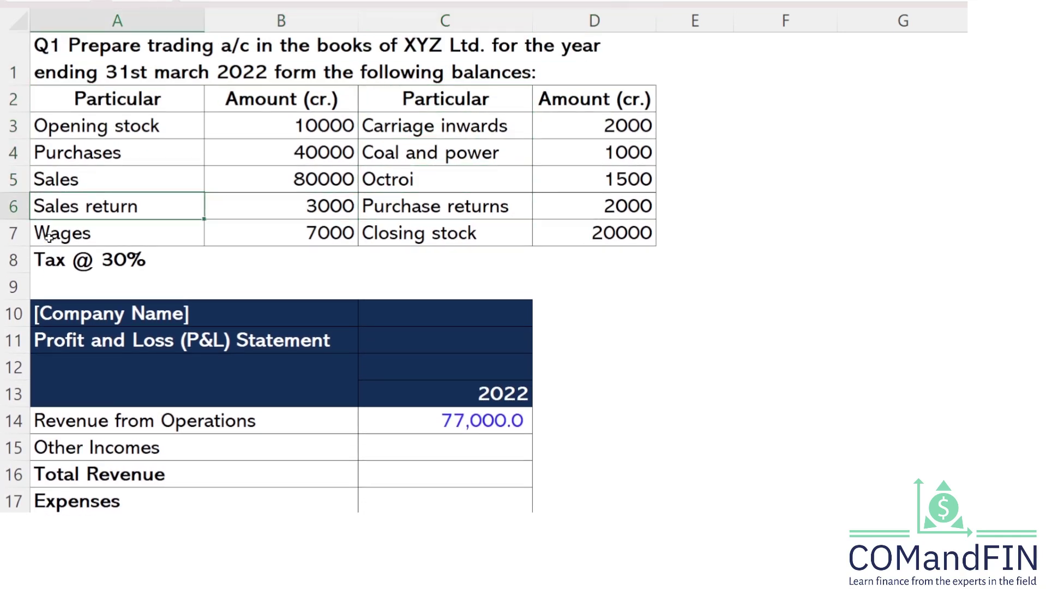
key("Right")
key("Down")
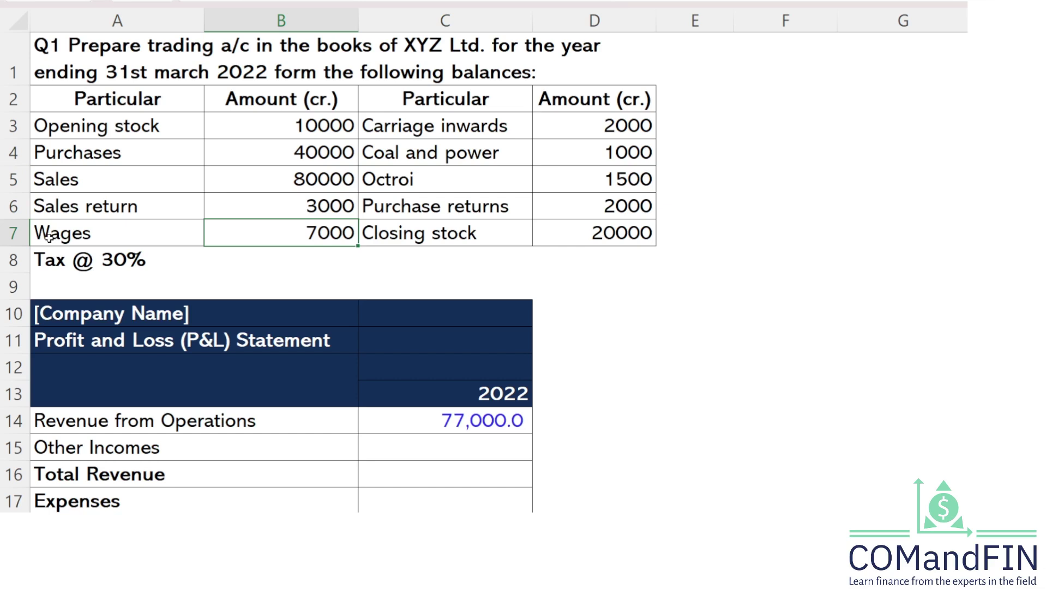
- Add a "Wages" line under Expenses in A20, leaving row 19 below Purchase empty
key("Down")
key("Down")
key("Down")
key("Down")
key("Down")
key("Down")
key("Down")
key("Down")
key("Down")
key("Down")
key("Down")
key("Down")
key("Down")
key("Down")
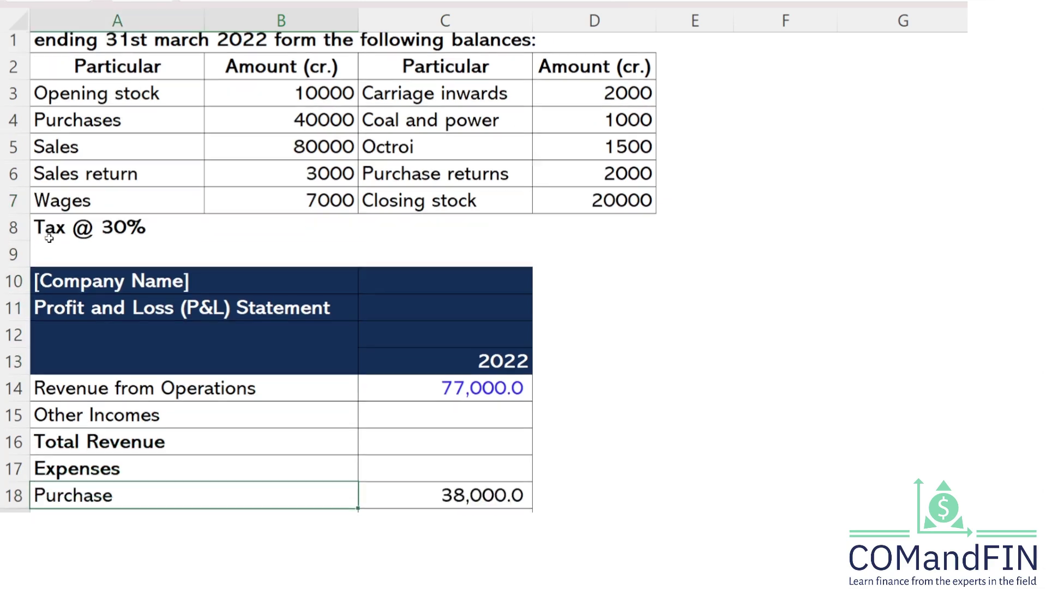
key("Up")
key("Up")
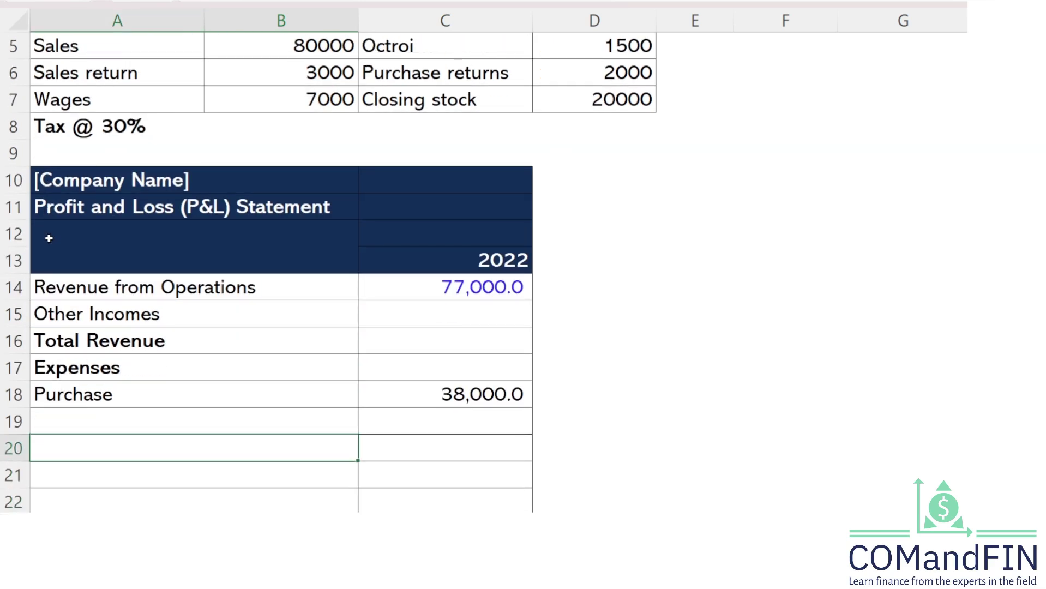
type("Wages")
key("Return")
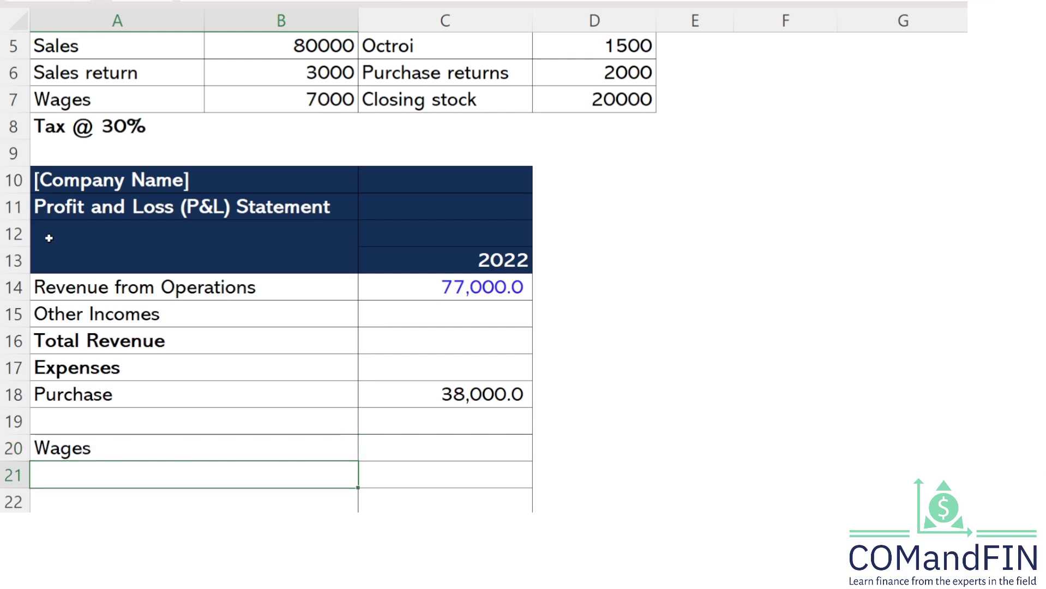
- Link the 2022 wages expense in C20 to the given wages amount in B7
key("Right")
key("Up")
type("=")
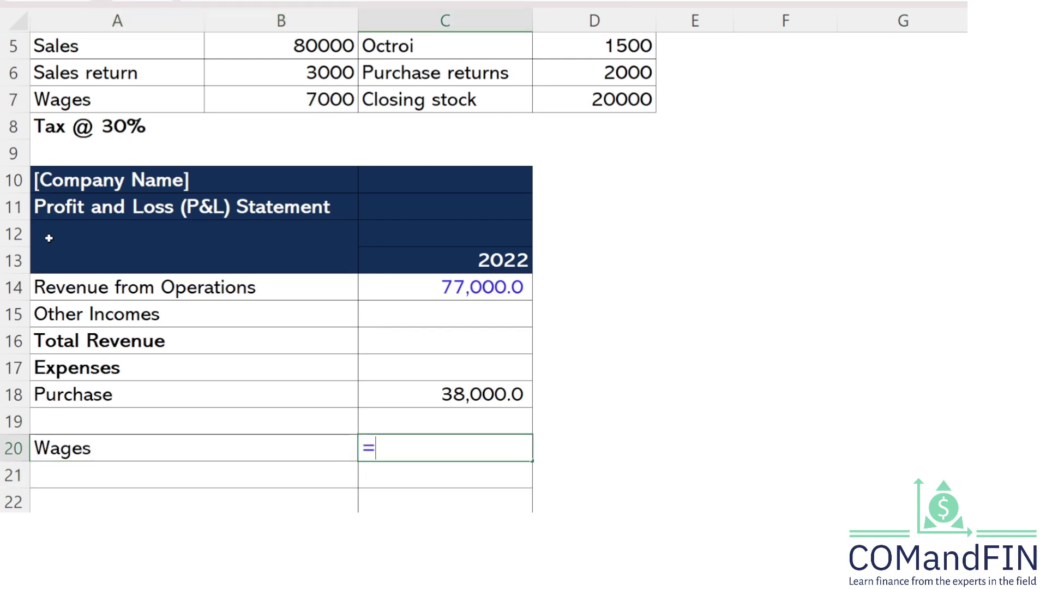
key("Up")
key("Up")
key("Up")
key("Up")
key("Up")
key("Up")
key("Up")
key("Up")
key("Up")
key("Up")
key("Up")
key("Up")
key("Up")
key("Up")
key("Up")
key("Up")
key("Up")
key("Up")
key("Up")
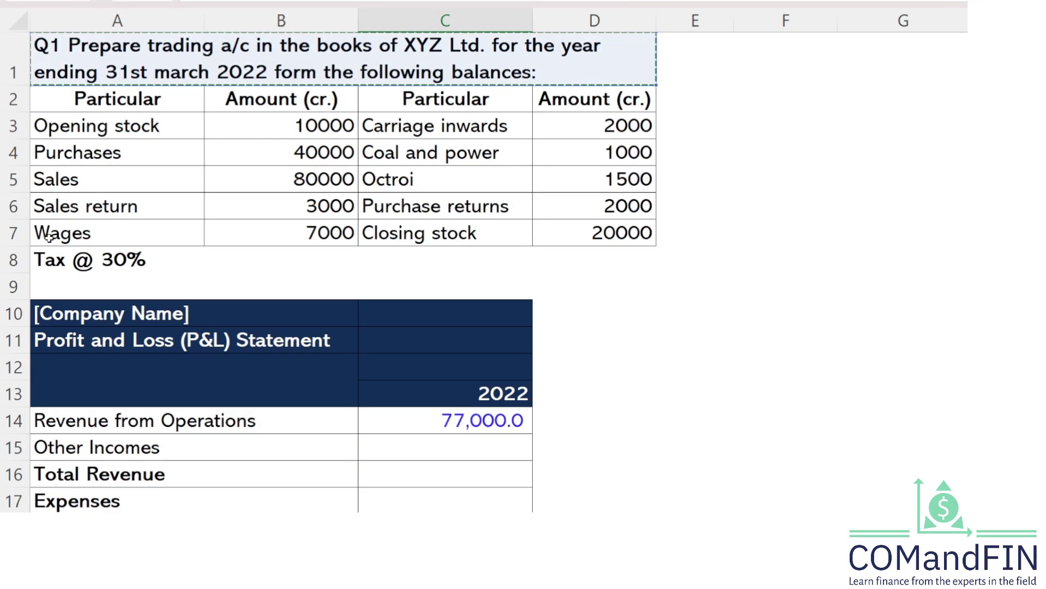
key("Down")
key("Down")
key("Down")
key("Down")
key("Down")
key("Down")
key("Left")
key("Left")
scroll(49, 238, "down", 1)
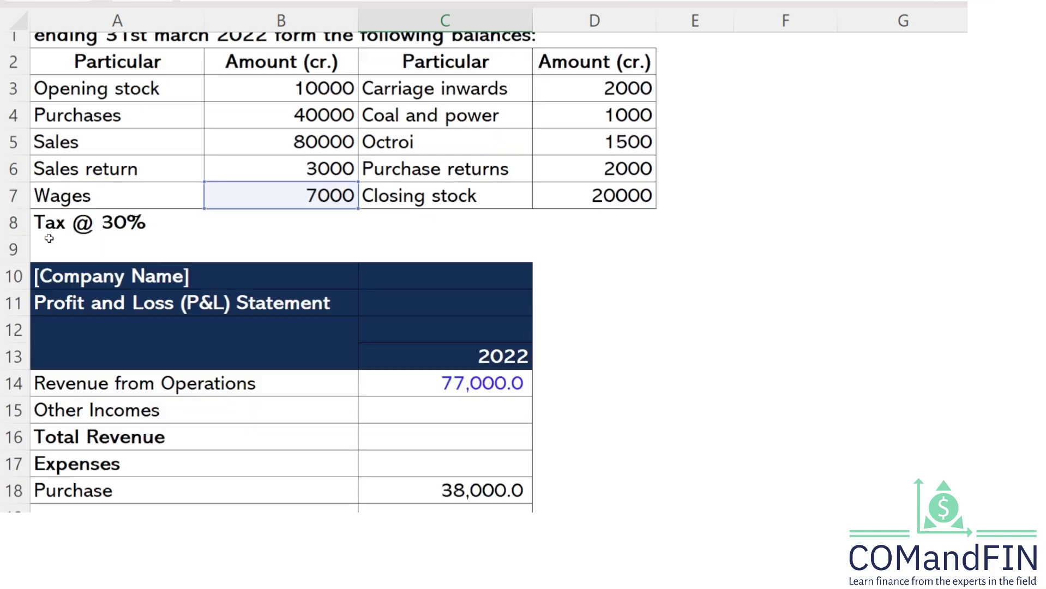
- Examine the Carriage inwards row in the given balances table as the next expense to record
key("Return")
key("Up")
key("Up")
key("Up")
key("Up")
key("Up")
key("Up")
key("Up")
key("Up")
key("Up")
key("Up")
key("Up")
key("Up")
key("Up")
key("Up")
key("Up")
key("Up")
key("Up")
key("Up")
key("Up")
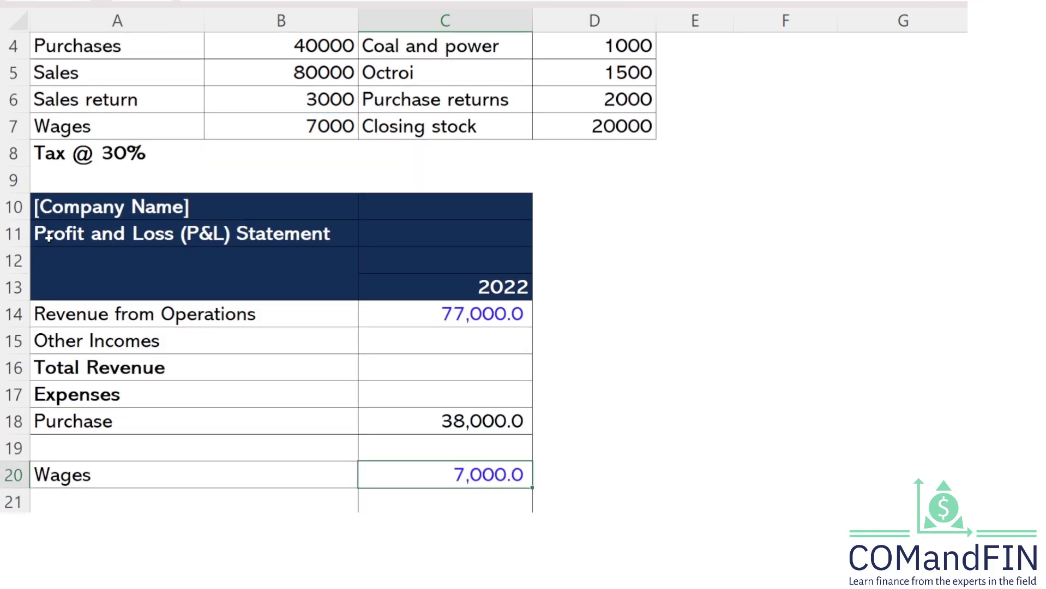
key("Down")
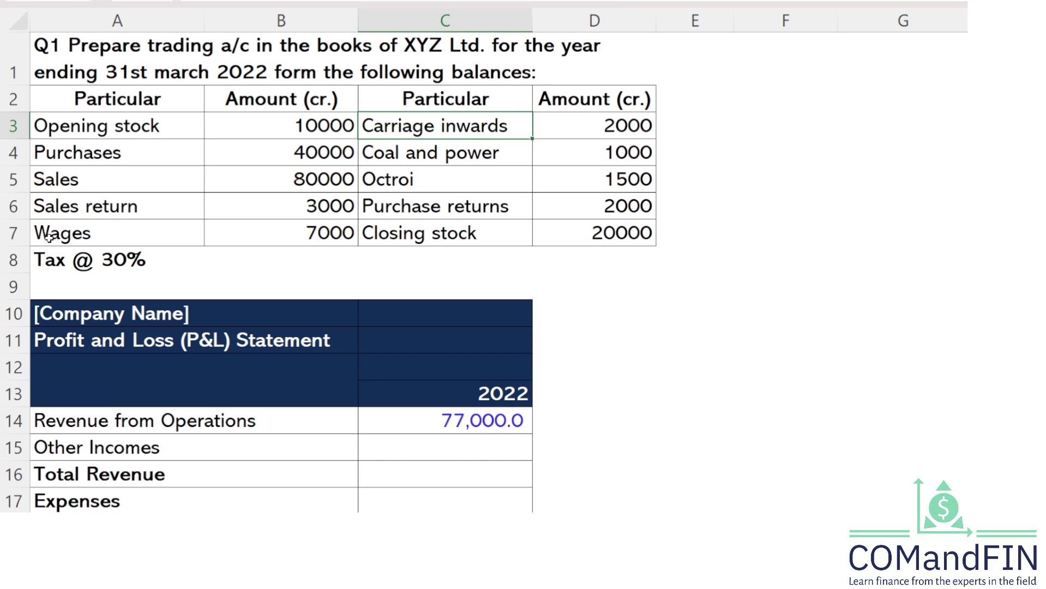
- Add a "Carriage Inward" line under Expenses in A21, directly below Wages
key("Down")
key("Down")
key("Down")
key("Down")
key("Down")
key("Down")
key("Down")
key("Down")
key("Down")
key("Down")
key("Down")
key("Down")
key("Down")
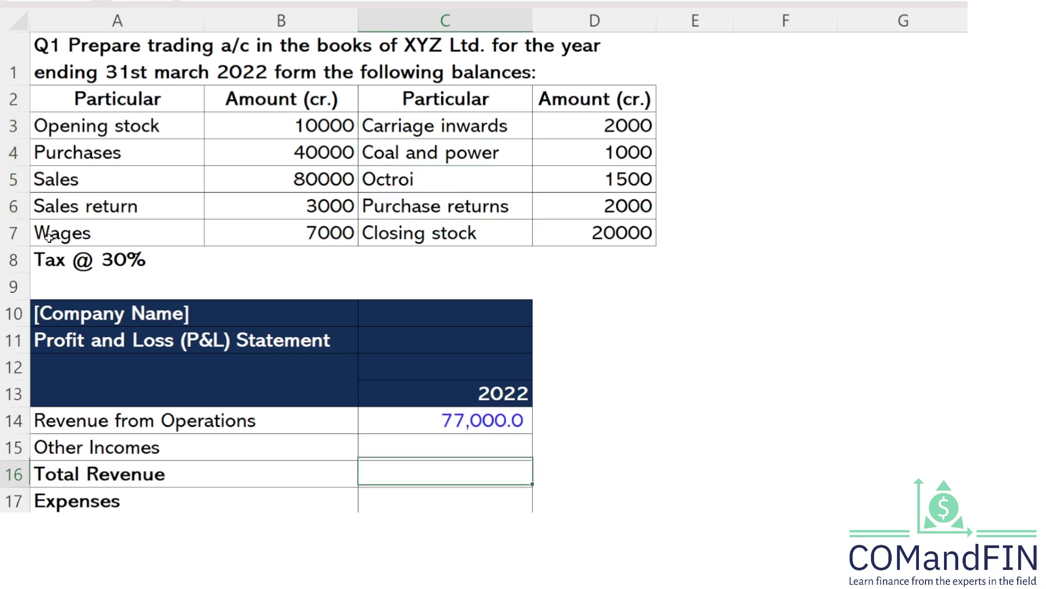
key("Down")
key("Down")
key("Down")
key("Down")
key("Down")
key("Left")
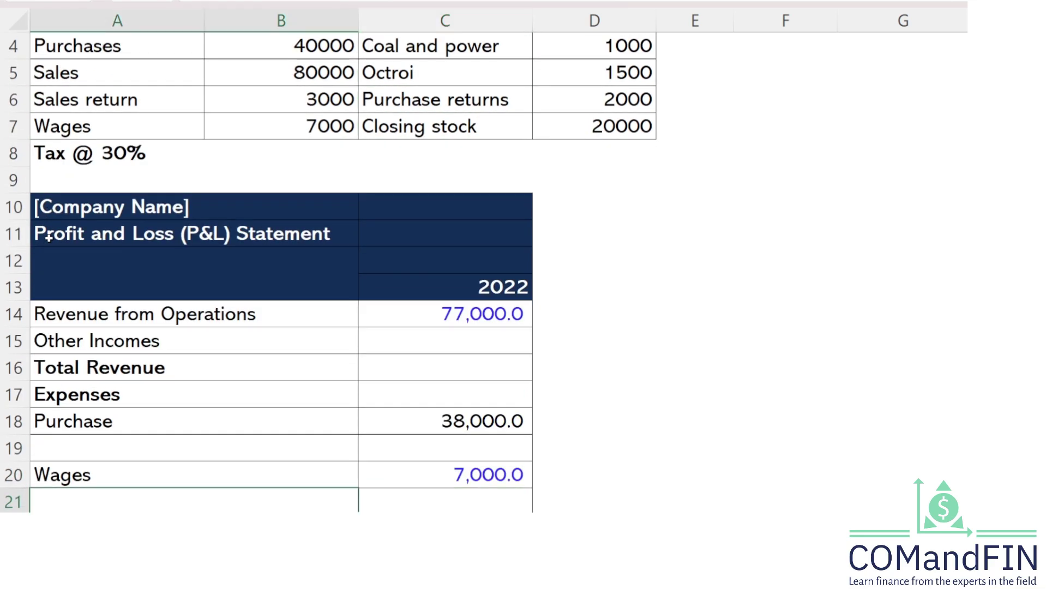
type("Carriage Inward")
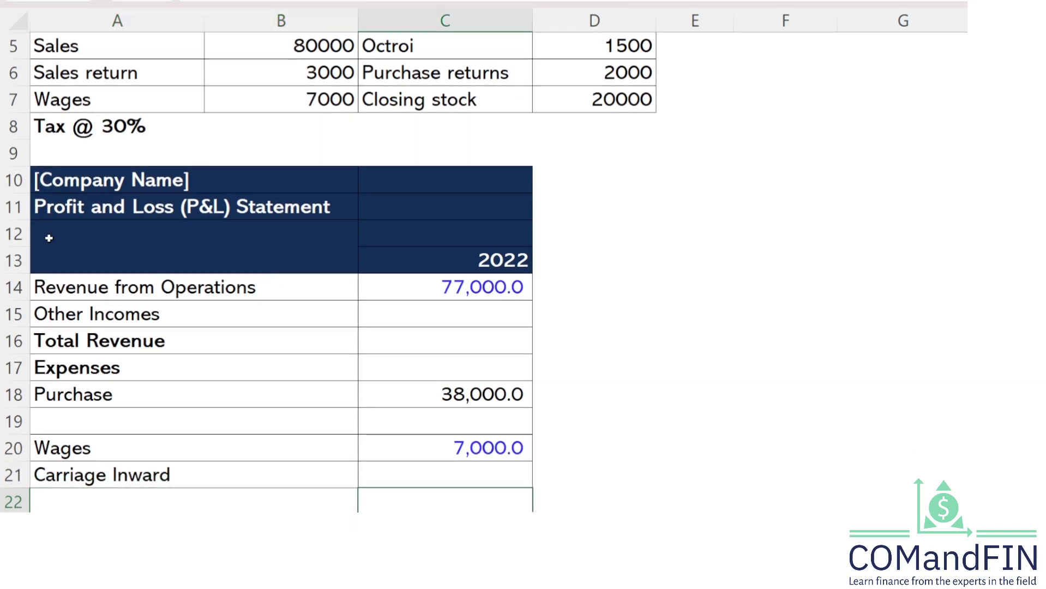
key("Tab")
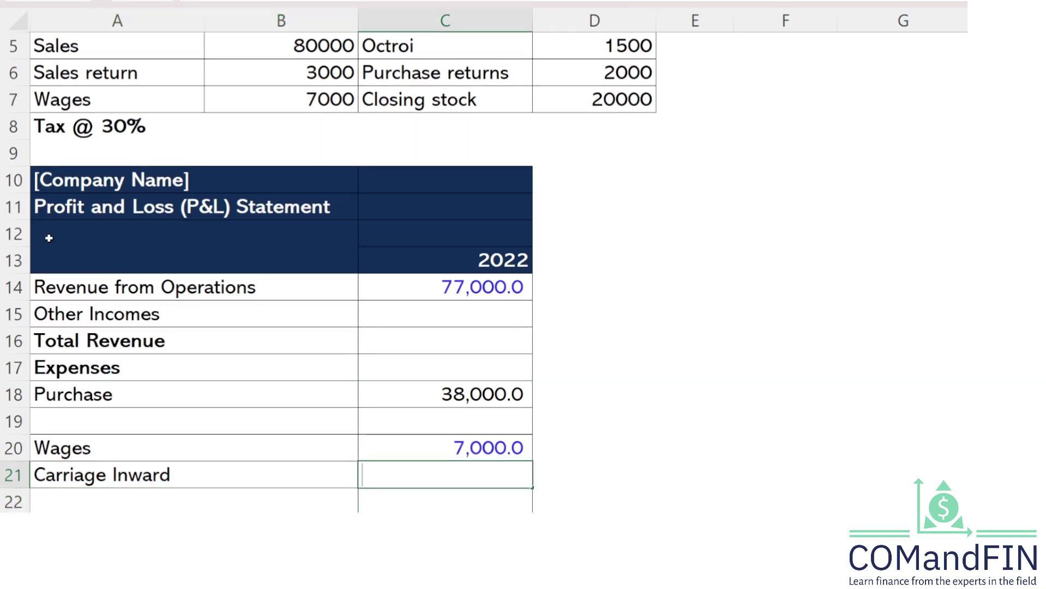
- Link the 2022 carriage inward expense in C21 to the given carriage inwards amount in D3
type("=")
key("Up")
key("Up")
key("Up")
key("Up")
key("Up")
key("Up")
key("Up")
key("Up")
key("Up")
key("Up")
key("Up")
key("Up")
key("Up")
key("Up")
key("Up")
key("Up")
key("Up")
key("Up")
key("Up")
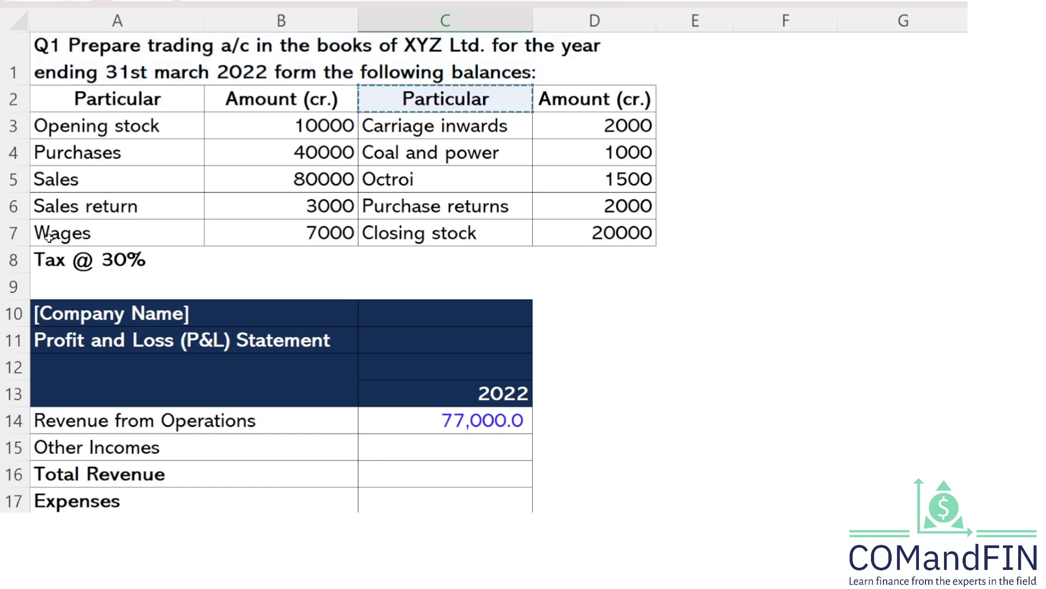
key("Down")
key("Down")
key("Right")
key("Up")
key("Return")
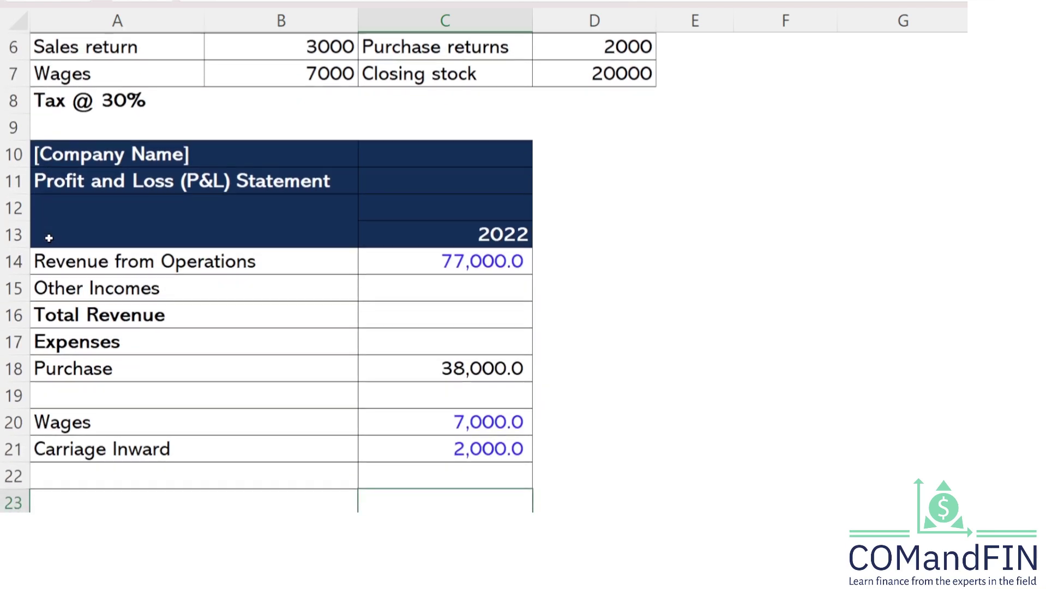
- Examine the Coal and power row in the given balances table as the next expense to record
key("Left")
key("Left")
key("Right")
key("Up")
key("Up")
key("Up")
key("Up")
key("Up")
key("Up")
key("Up")
key("Up")
key("Up")
key("Up")
key("Up")
key("Up")
key("Up")
key("Up")
key("Up")
key("Up")
key("Up")
key("Up")
key("Up")
key("Up")
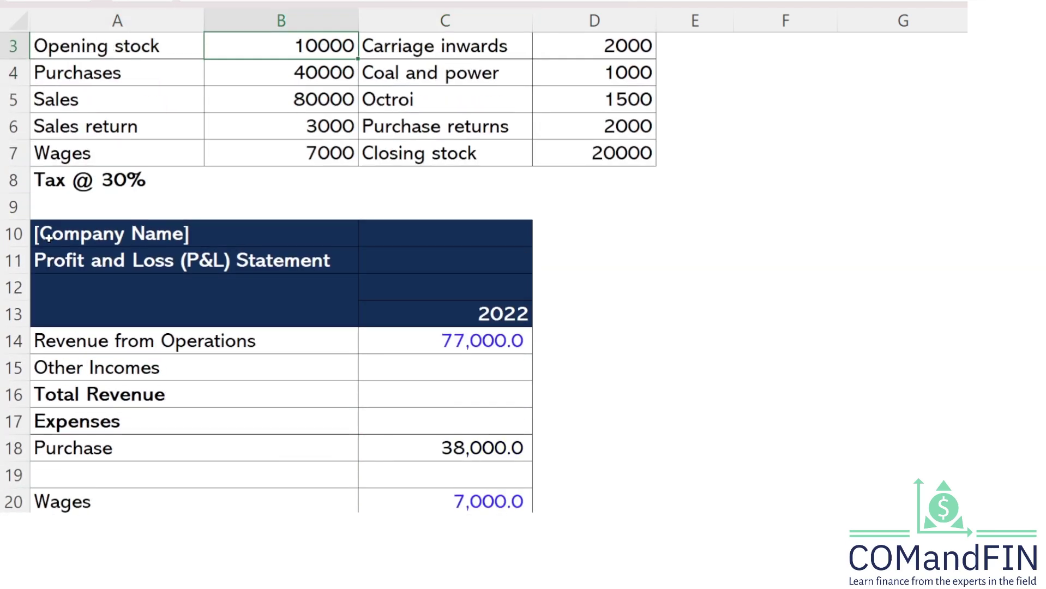
key("Right")
key("Down")
- Add a "Coal & Power" line under Expenses in A22, directly below Carriage Inward
key("Down")
key("Down")
key("Down")
key("Down")
key("Down")
key("Down")
key("Down")
key("Down")
key("Down")
key("Down")
key("Down")
key("Down")
key("Down")
key("Down")
key("Down")
key("Down")
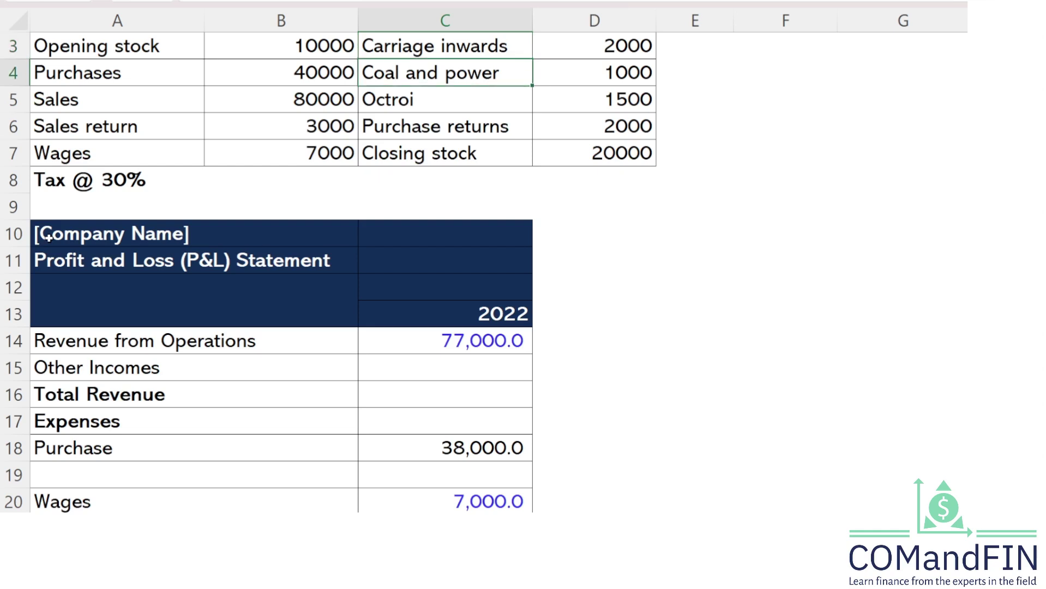
key("Down")
key("Down")
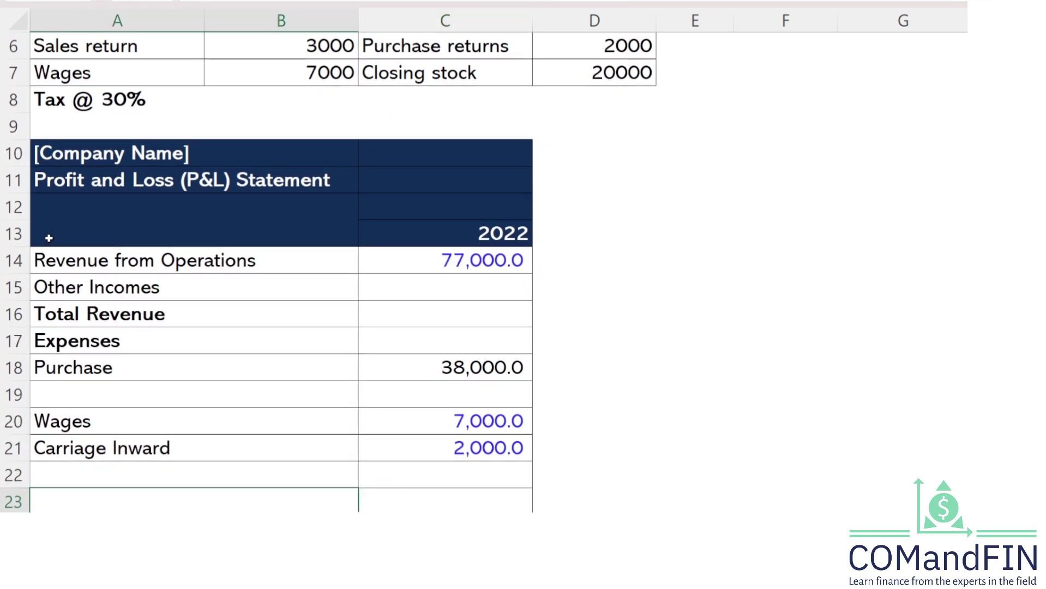
key("Left")
type("Coal")
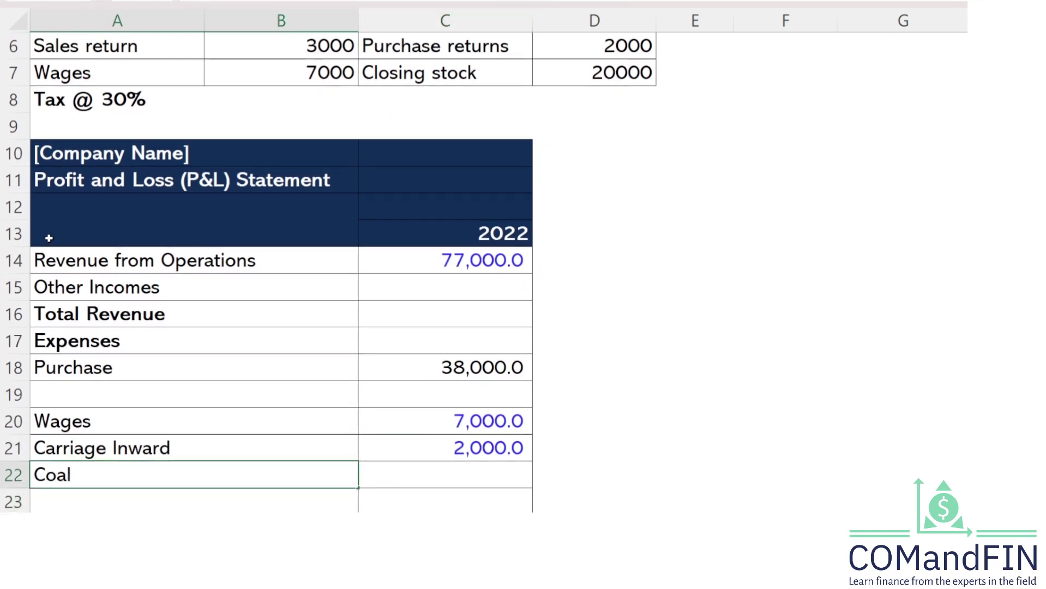
type(" & Power")
key("Return")
key("Return")
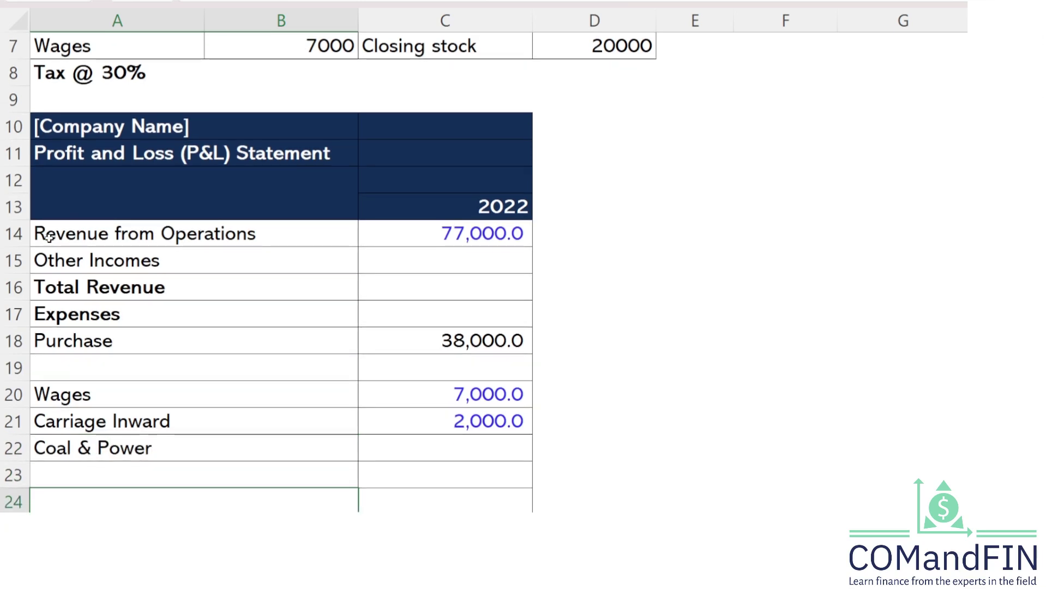
- Link the 2022 coal and power expense in C22 to the given coal and power amount in D4
key("Up")
key("Up")
key("Right")
type("=")
key("Up")
key("Up")
key("Up")
key("Up")
key("Up")
key("Up")
key("Up")
key("Up")
key("Up")
key("Up")
key("Up")
key("Up")
key("Up")
key("Up")
key("Up")
key("Up")
key("Up")
key("Up")
key("Up")
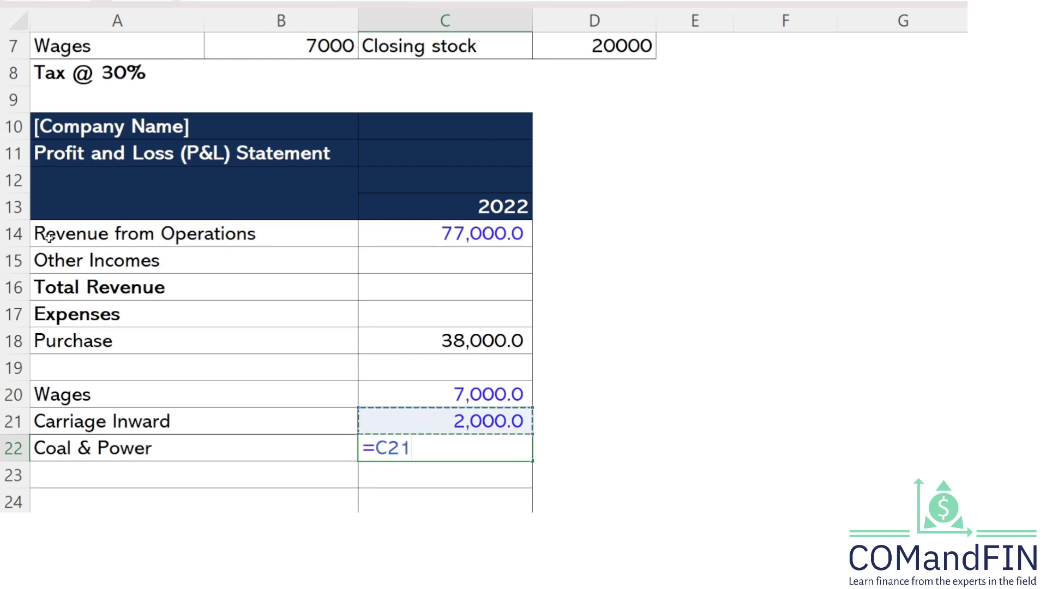
key("Down")
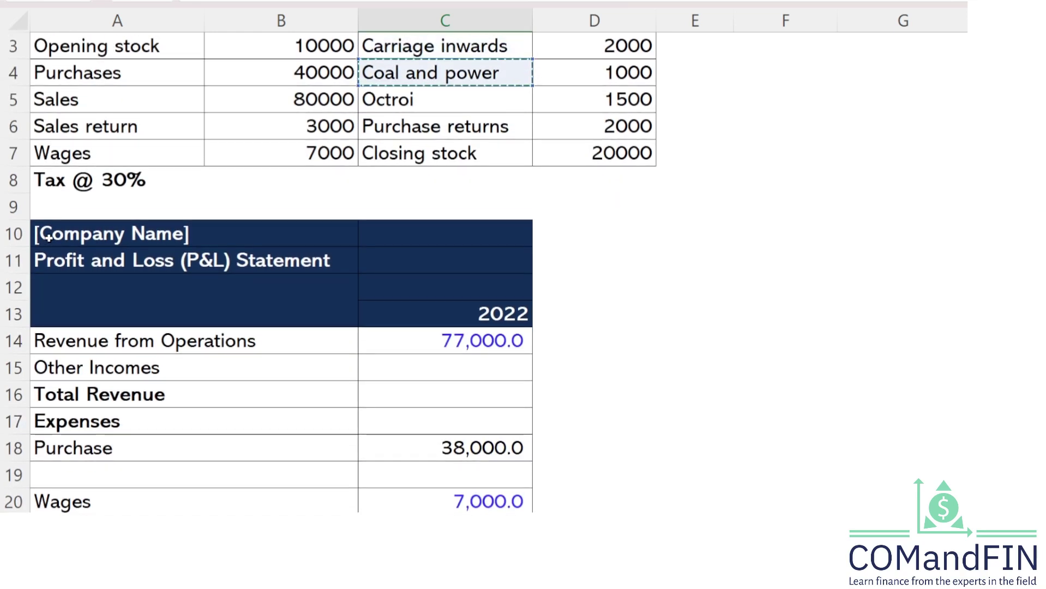
key("Right")
key("Return")
- Examine the Octroi row in the given balances table as the next expense to record
key("Up")
key("Up")
key("Up")
key("Up")
key("Up")
key("Up")
key("Up")
key("Up")
key("Up")
key("Up")
key("Up")
key("Up")
key("Up")
key("Up")
key("Up")
key("Up")
key("Up")
key("Up")
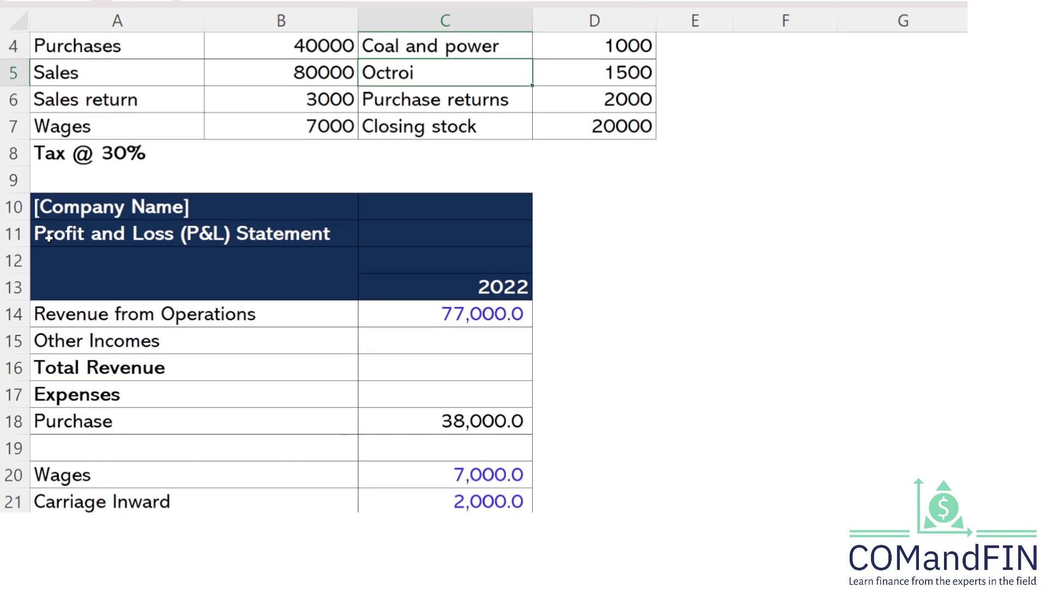
- Add an "Octroi" line under Expenses in A23, directly below Coal & Power
key("Down")
key("Down")
key("Down")
key("Down")
key("Down")
key("Down")
key("Down")
key("Down")
key("Down")
key("Down")
key("Down")
key("Down")
key("Down")
key("Down")
key("Down")
key("Down")
key("Down")
key("Down")
key("Down")
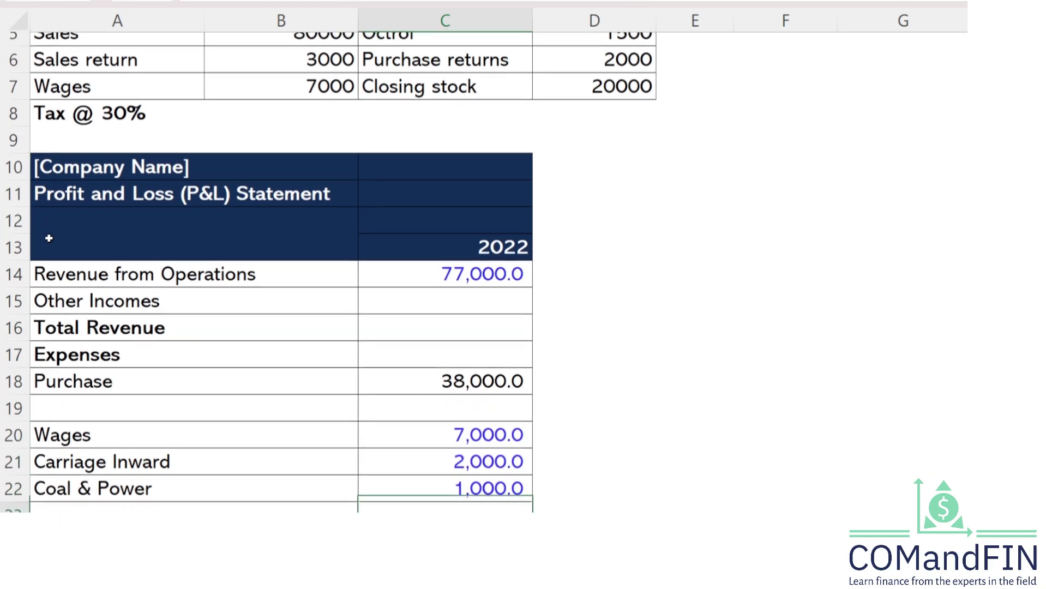
key("Left")
key("Up")
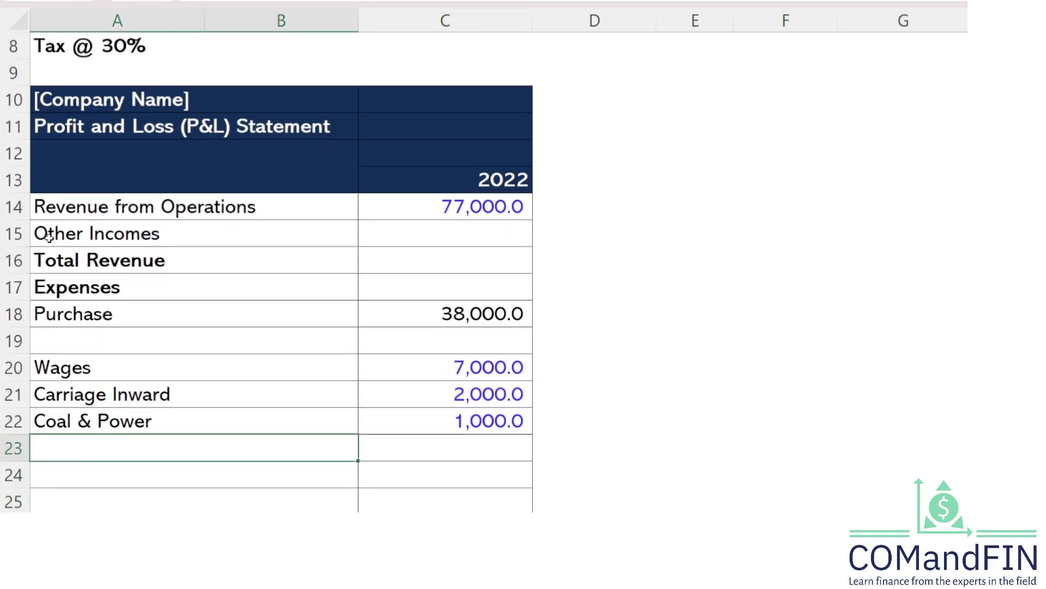
type("Octroi")
key("Return")
- Link the 2022 octroi expense in C23 to the given octroi amount in D5
key("Right")
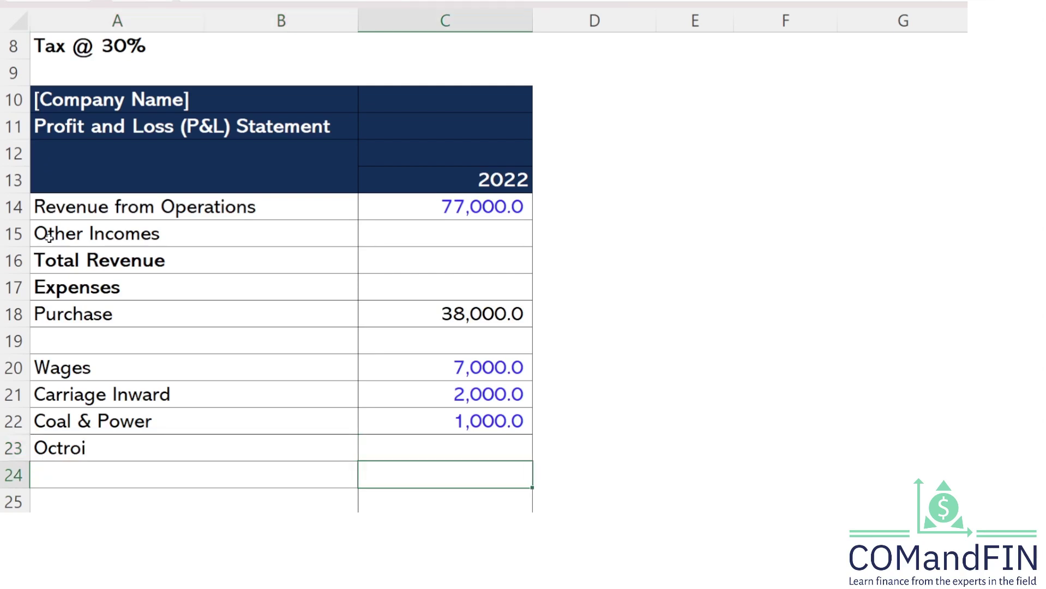
key("Up")
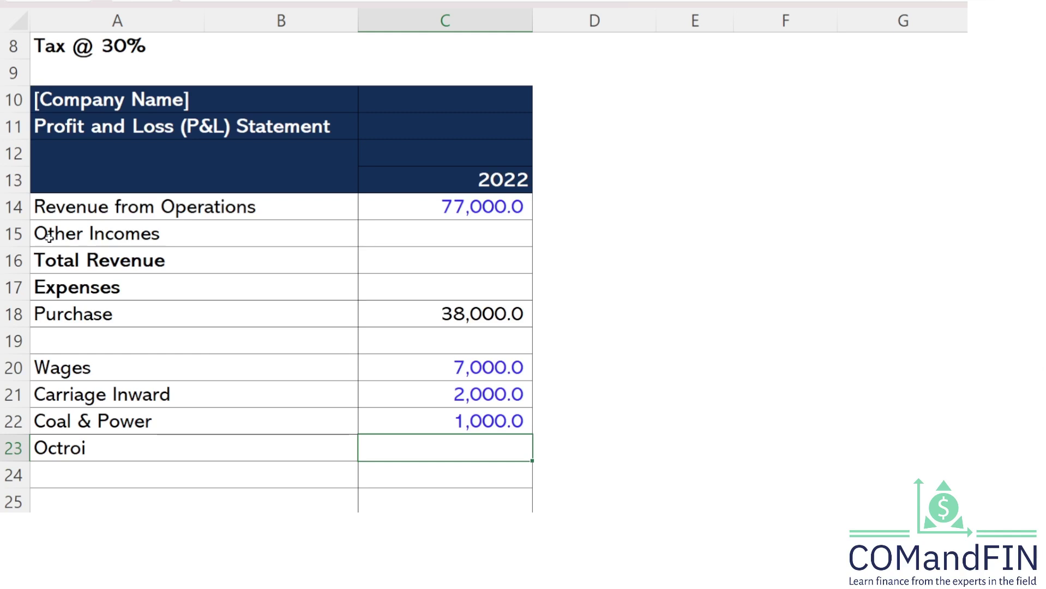
type("=")
key("Up")
key("Up")
key("Up")
key("Up")
key("Up")
key("Up")
key("Up")
key("Up")
key("Up")
key("Up")
key("Up")
key("Up")
key("Up")
key("Up")
key("Up")
key("Up")
key("Up")
key("Up")
key("Up")
key("Up")
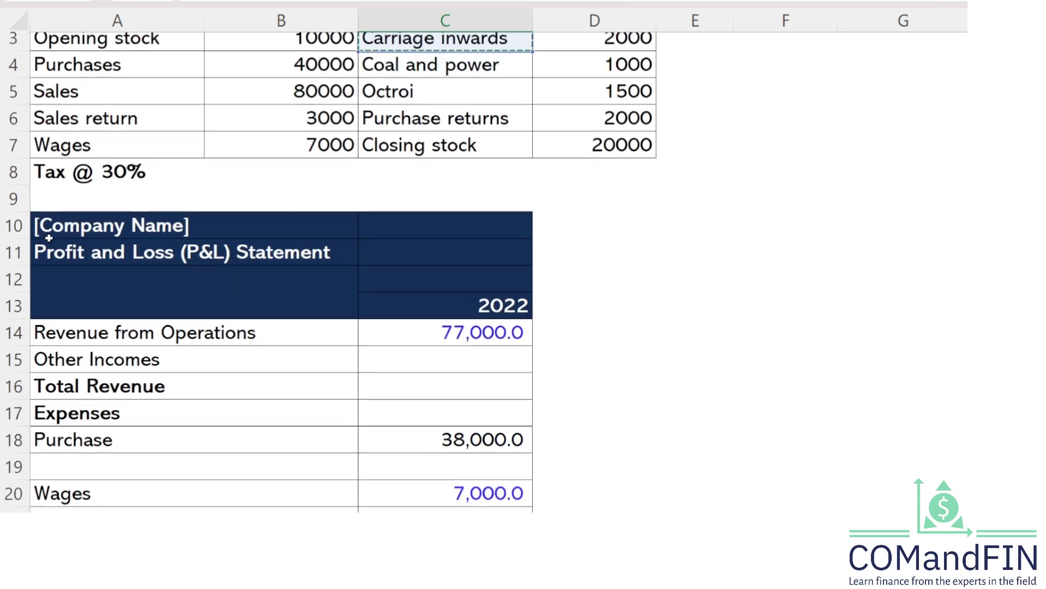
key("Down")
key("Down")
key("Right")
key("Return")
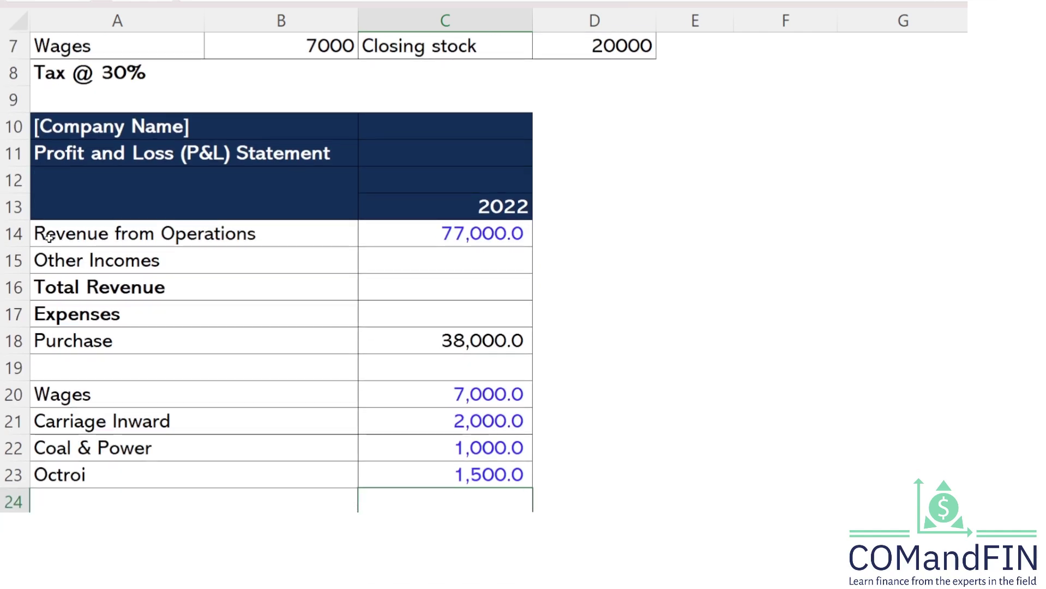
- Examine the Opening stock and Closing stock entries with their amounts in the given balances table
key("Up")
key("Up")
key("Up")
key("Up")
key("Up")
key("Up")
key("Up")
key("Up")
key("Up")
key("Up")
key("Up")
key("Up")
key("Up")
key("Up")
key("Up")
key("Up")
key("Up")
key("Up")
key("Up")
key("Up")
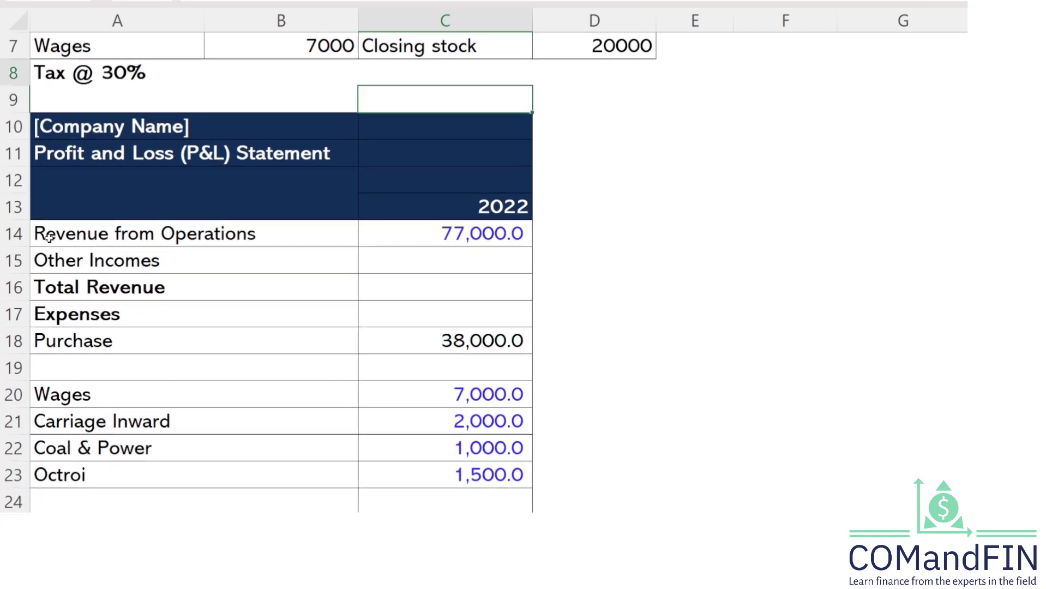
key("Left")
key("Left")
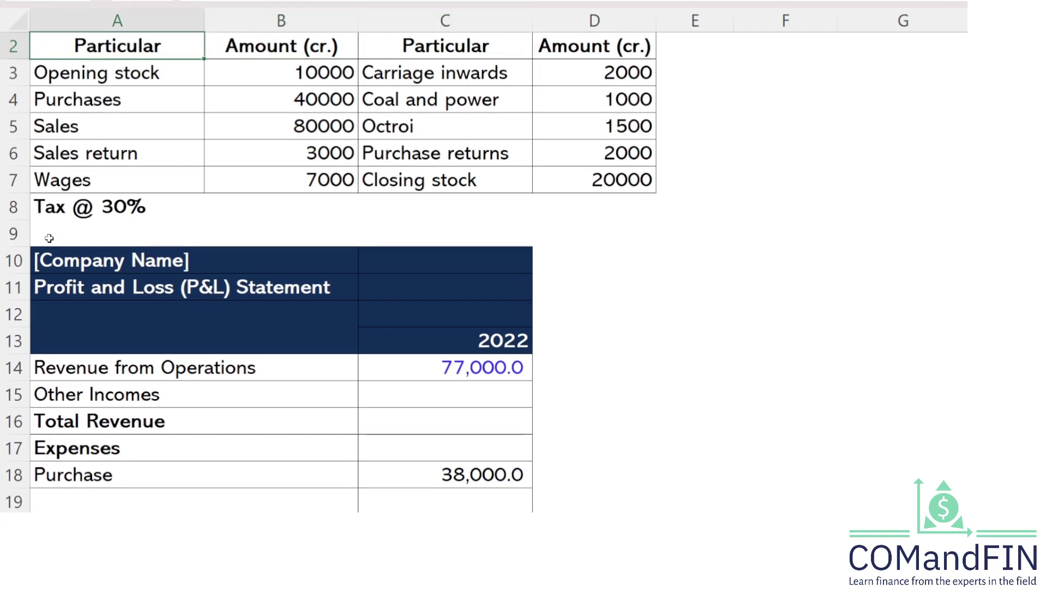
key("Down")
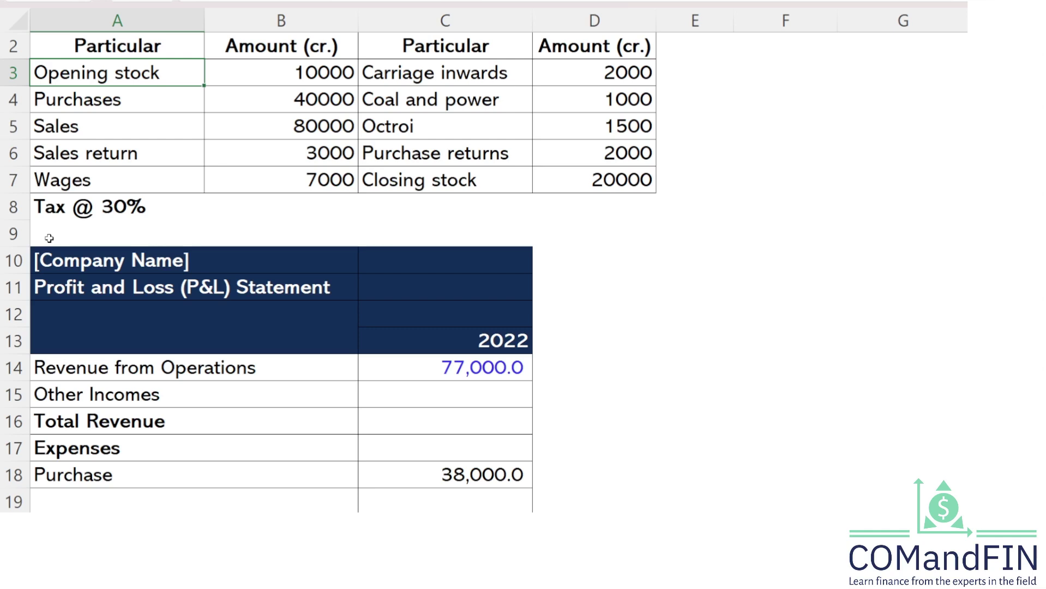
key("Down")
key("Down")
key("Down")
key("Down")
key("Down")
key("Down")
key("Down")
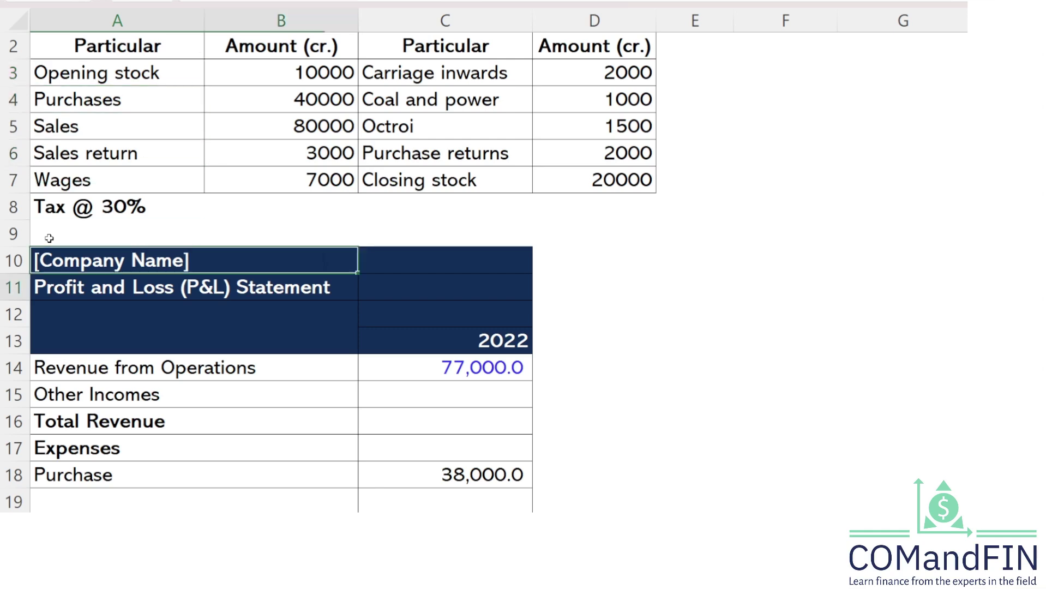
key("Up")
key("Up")
key("Up")
key("Up")
key("Up")
key("Up")
key("Up")
key("Right")
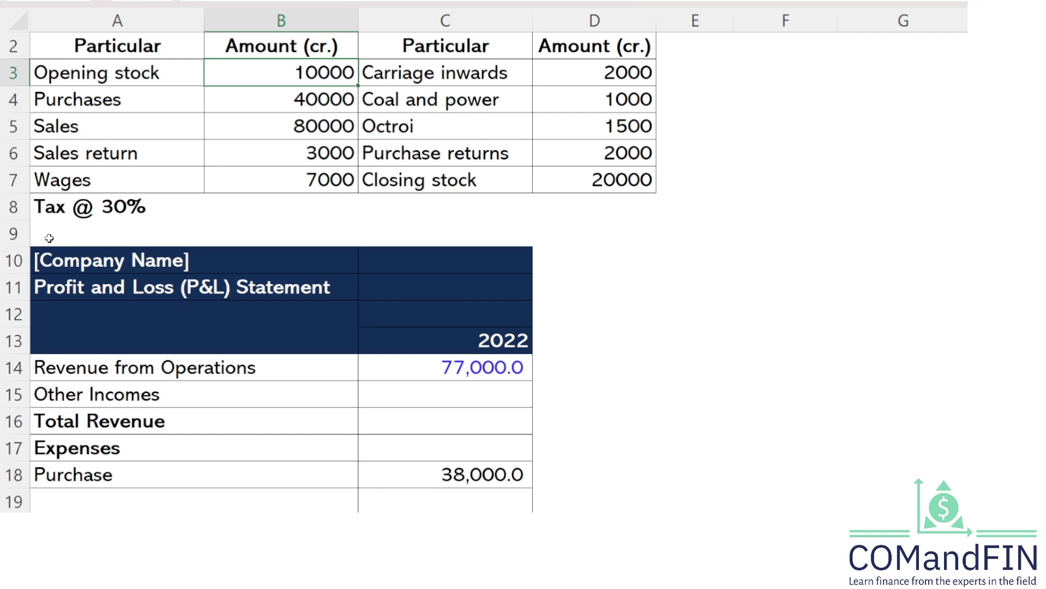
key("Left")
key("Right")
key("shift+Left")
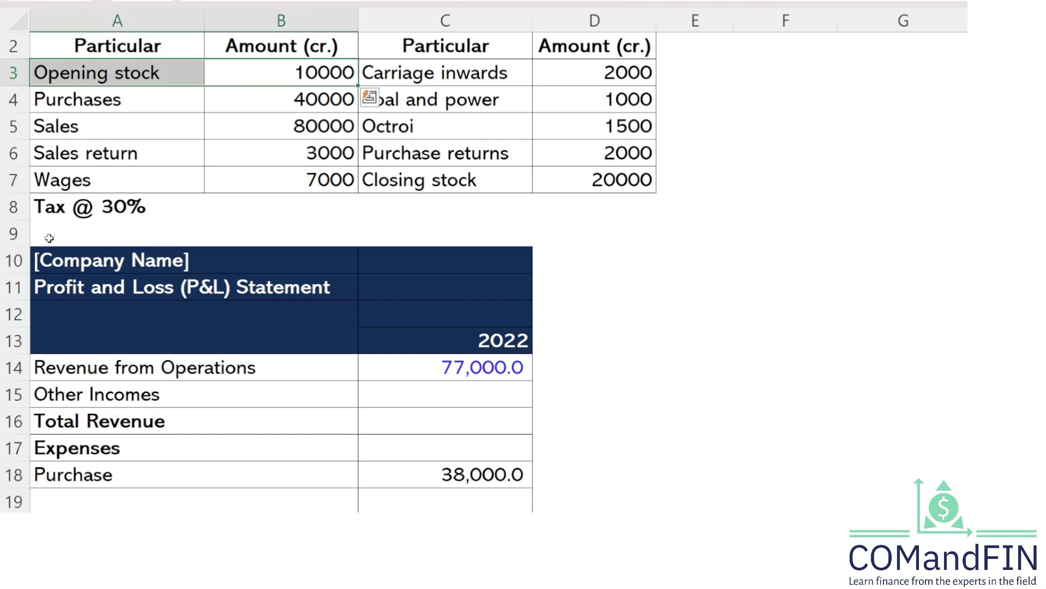
key("Down")
key("Down")
key("Down")
key("Down")
key("Right")
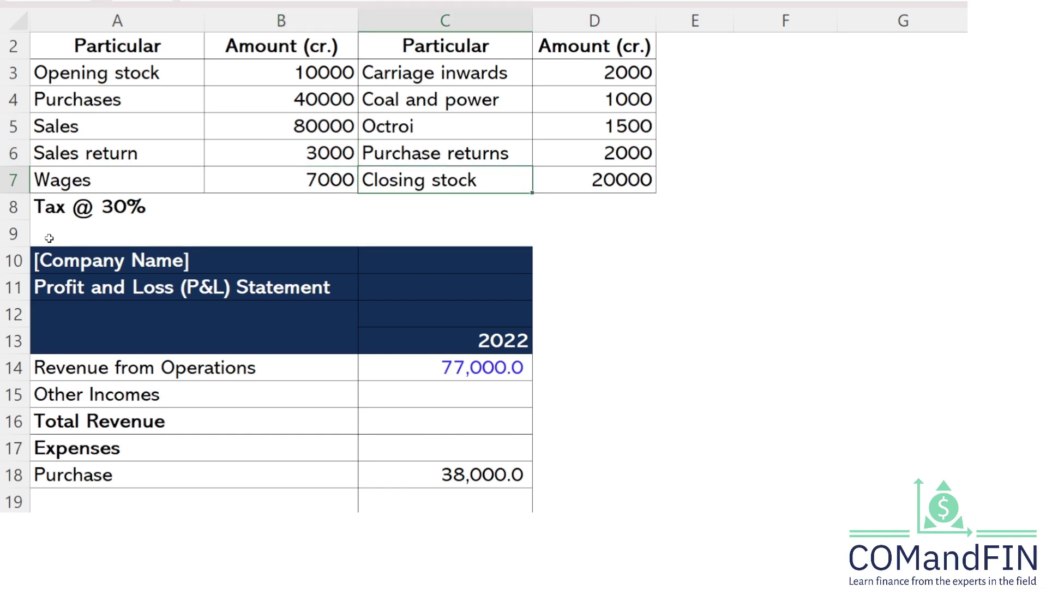
key("shift+Right")
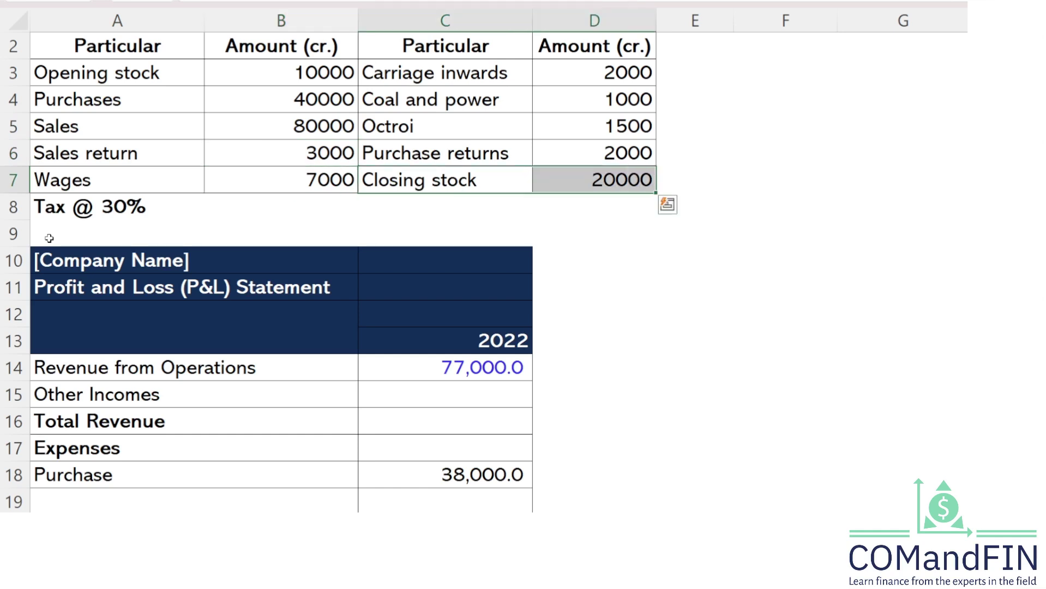
- Add the label "Financial Year" in A41, below the Net Sales calculation
key("Down")
key("Down")
key("Down")
key("Down")
key("Down")
key("Down")
key("Down")
key("Down")
key("Down")
key("Down")
key("Down")
key("Down")
key("Down")
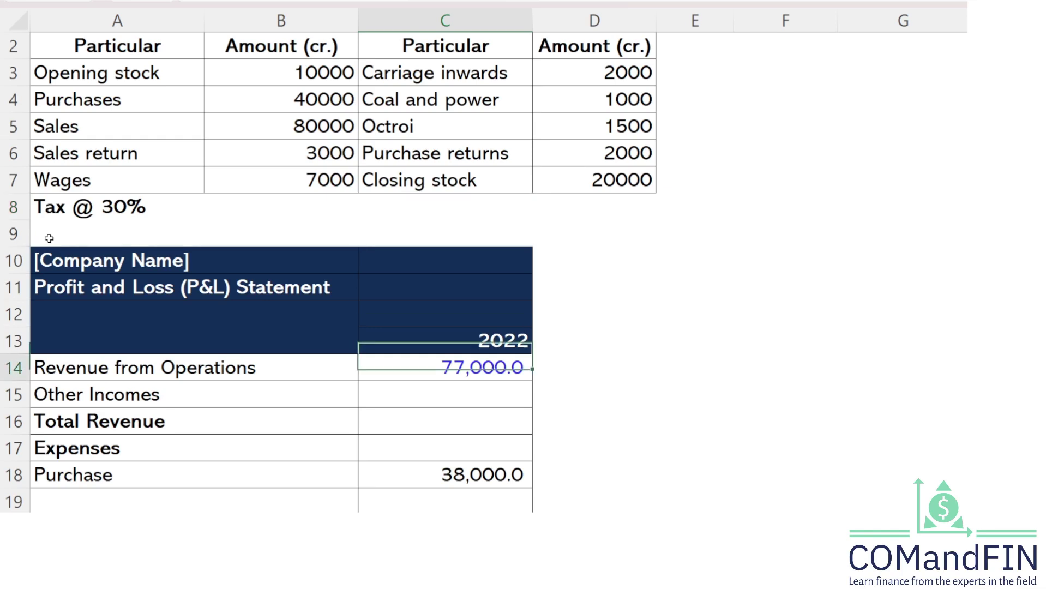
key("Down")
key("Down")
key("Down")
key("Down")
key("Down")
key("Down")
key("Down")
key("Down")
key("Down")
key("Down")
key("Down")
key("Down")
key("Down")
key("Down")
key("Down")
key("Down")
key("Down")
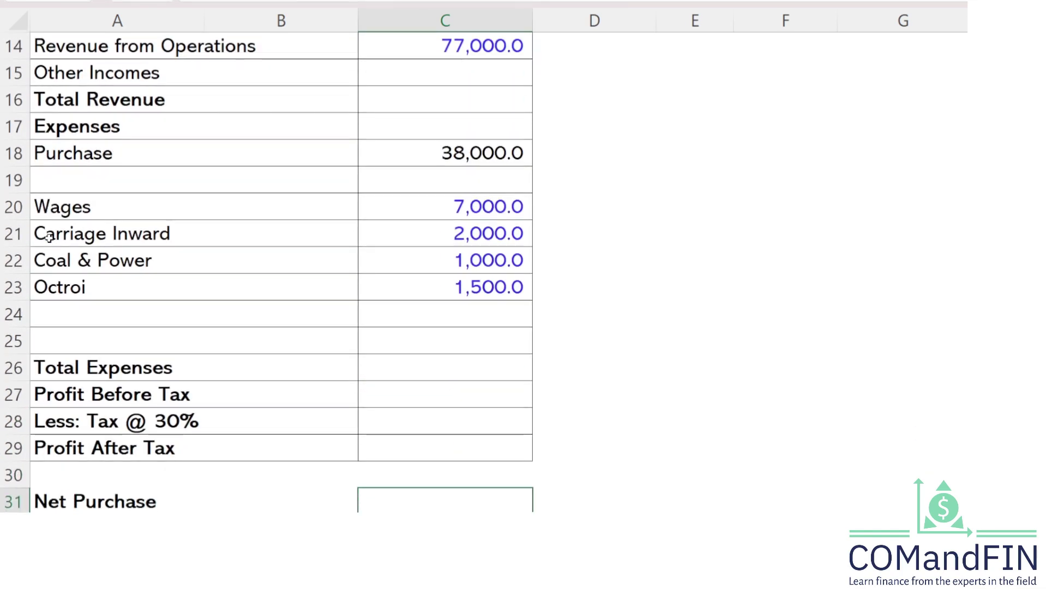
key("Down")
key("Down")
key("Down")
key("Down")
key("Down")
key("Down")
key("Down")
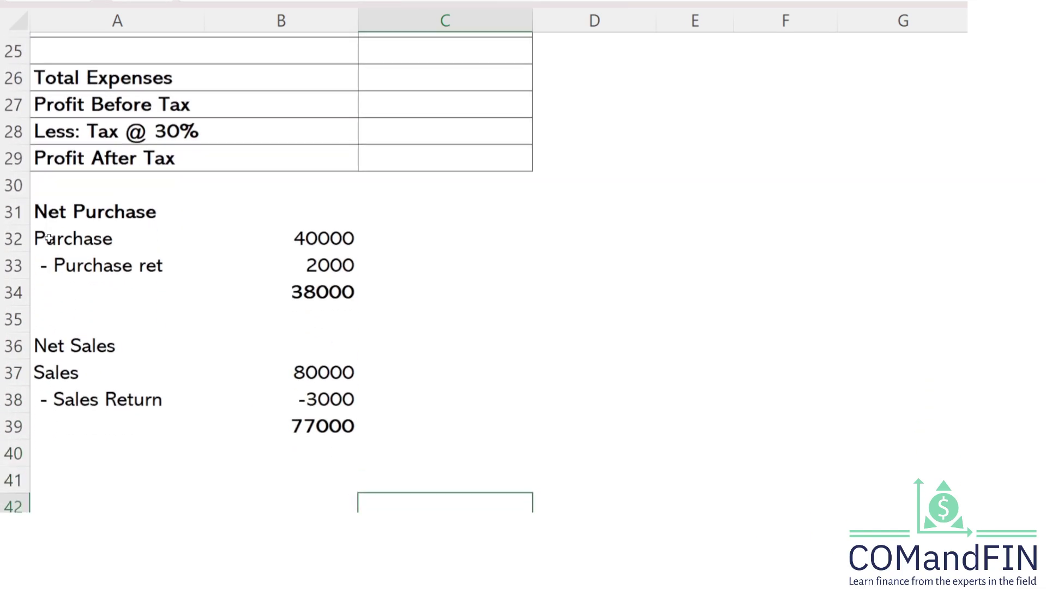
key("Up")
key("Left")
key("Left")
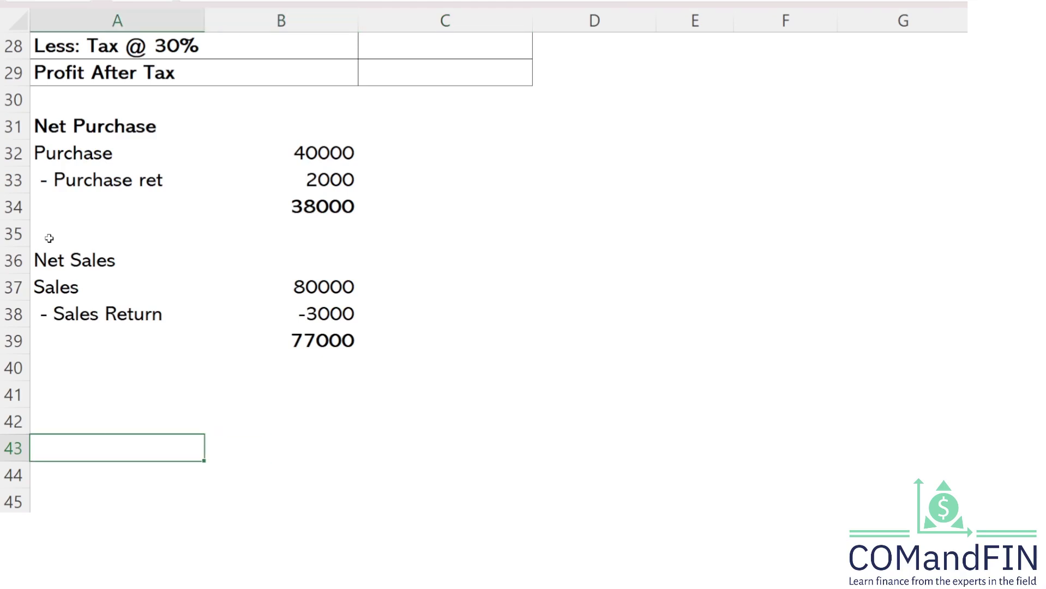
key("Up")
key("Up")
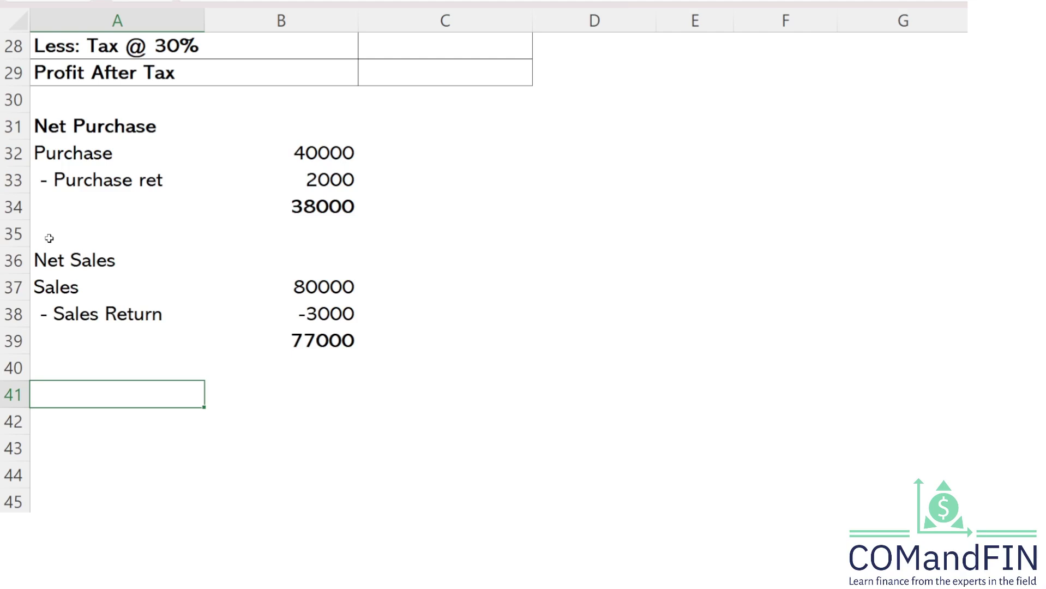
key("Down")
key("Up")
type("Finacnia")
key("shift+F10")
key("Escape")
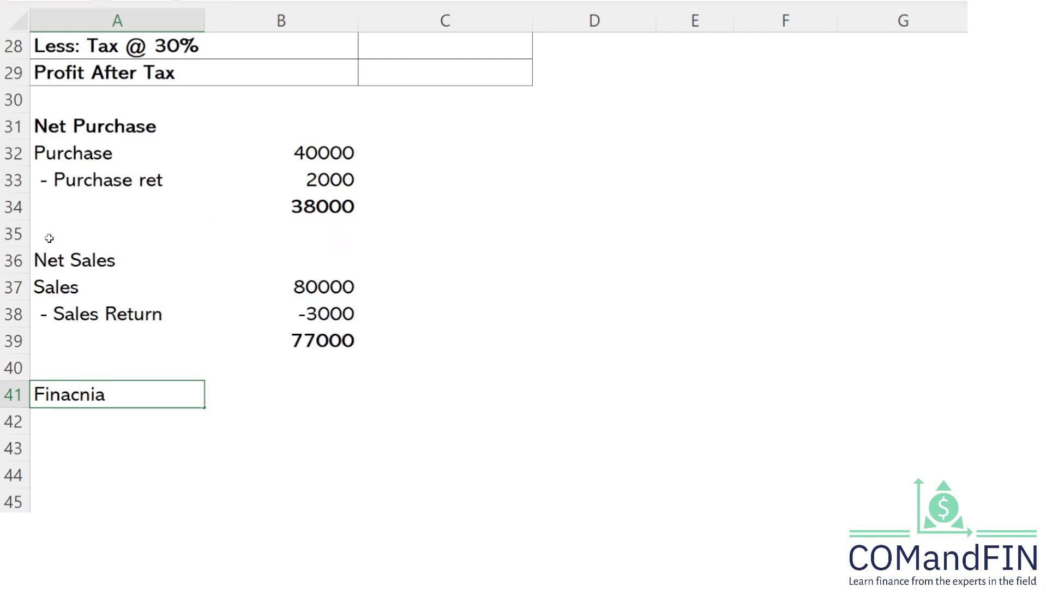
key("BackSpace")
key("BackSpace")
key("BackSpace")
key("BackSpace")
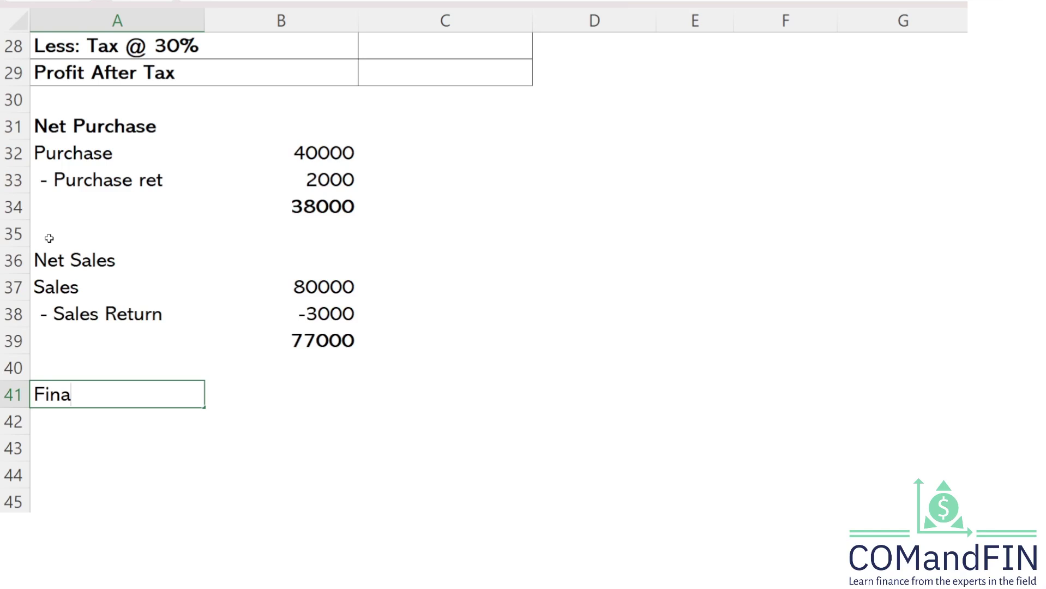
type("ncial Year")
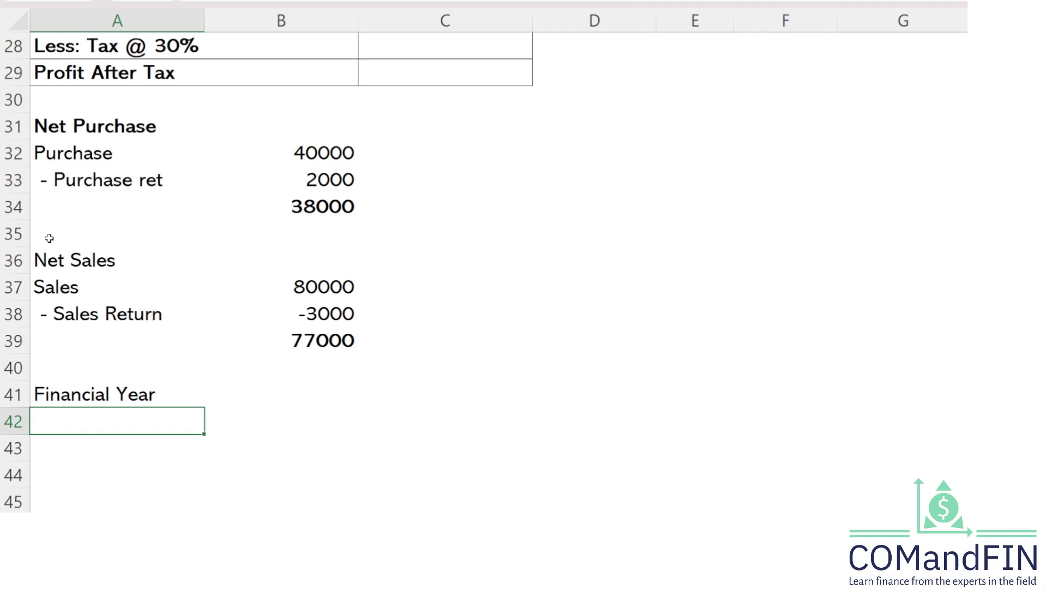
- Enter the financial year's start date 01-Apr in A42 and its end date 31-Mar in A43, below the Financial Year label
type("1/04")
key("Return")
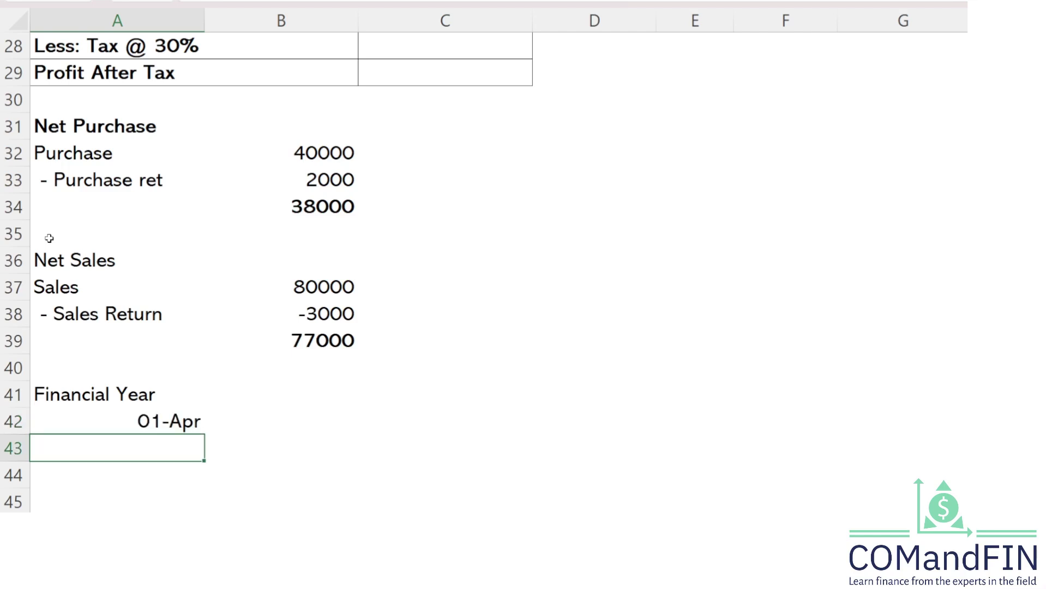
scroll(49, 239, "down", 1)
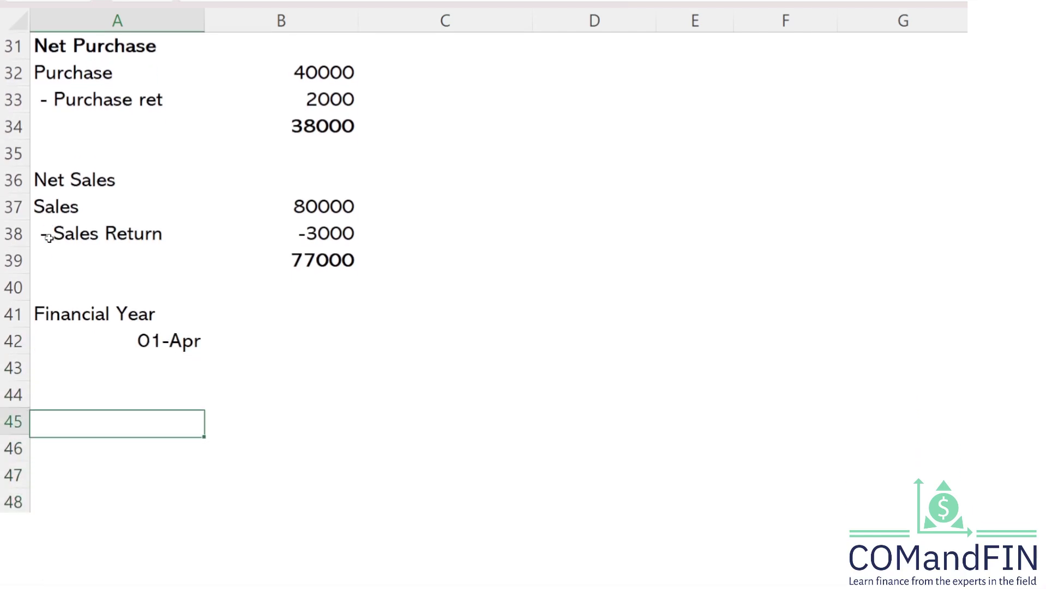
type("31/")
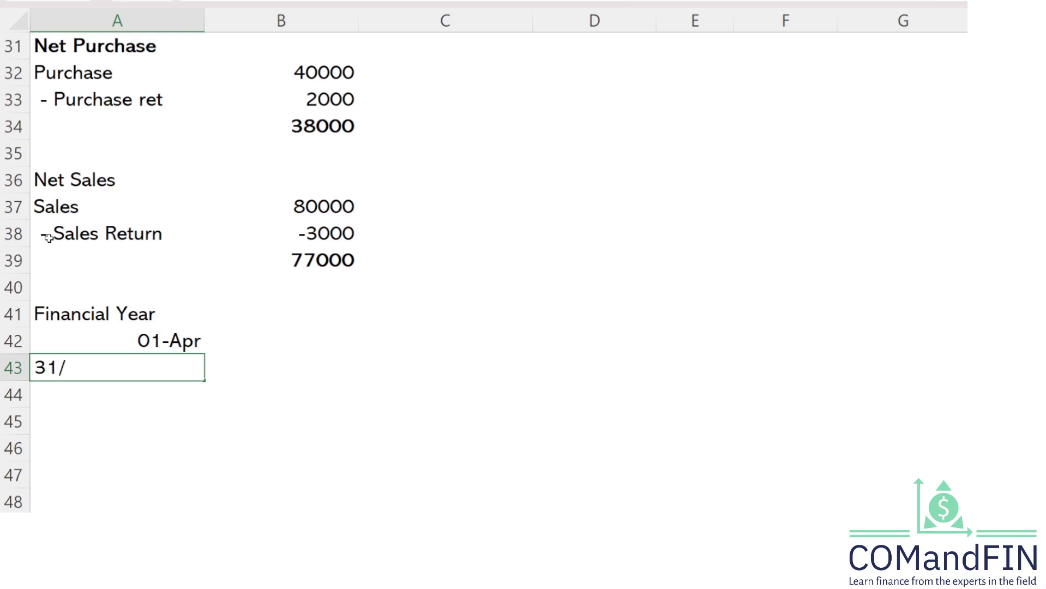
type("M")
key("BackSpace")
type("03")
key("Return")
key("Return")
key("Down")
key("Down")
key("Down")
key("Down")
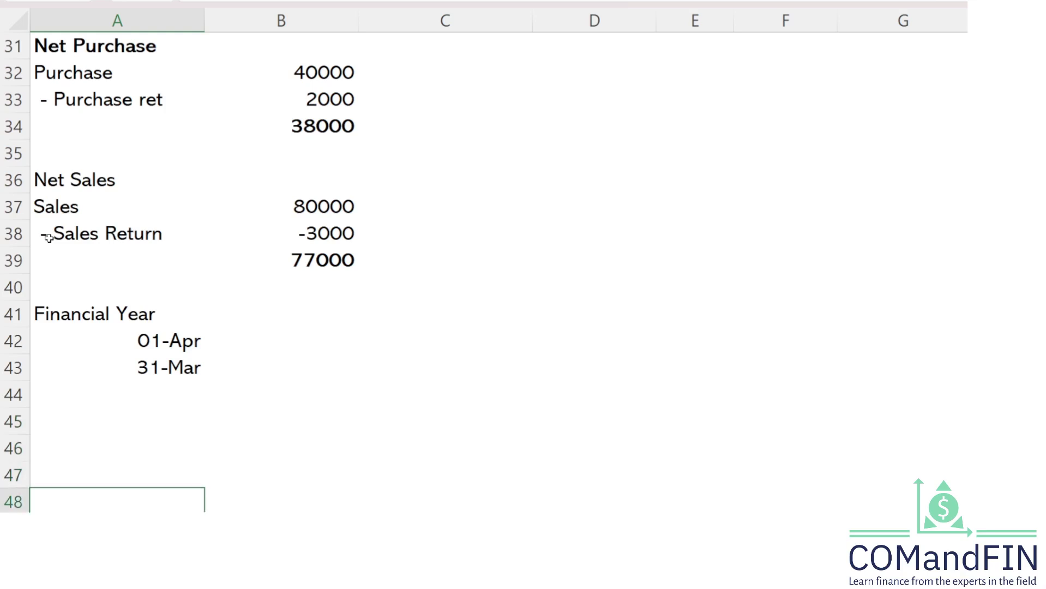
- Set the years of the financial year dates so A42 holds 01/04/2023 and A43 holds 31/03/2024
key("Up")
key("Up")
key("Up")
key("Up")
key("Up")
key("Up")
key("Up")
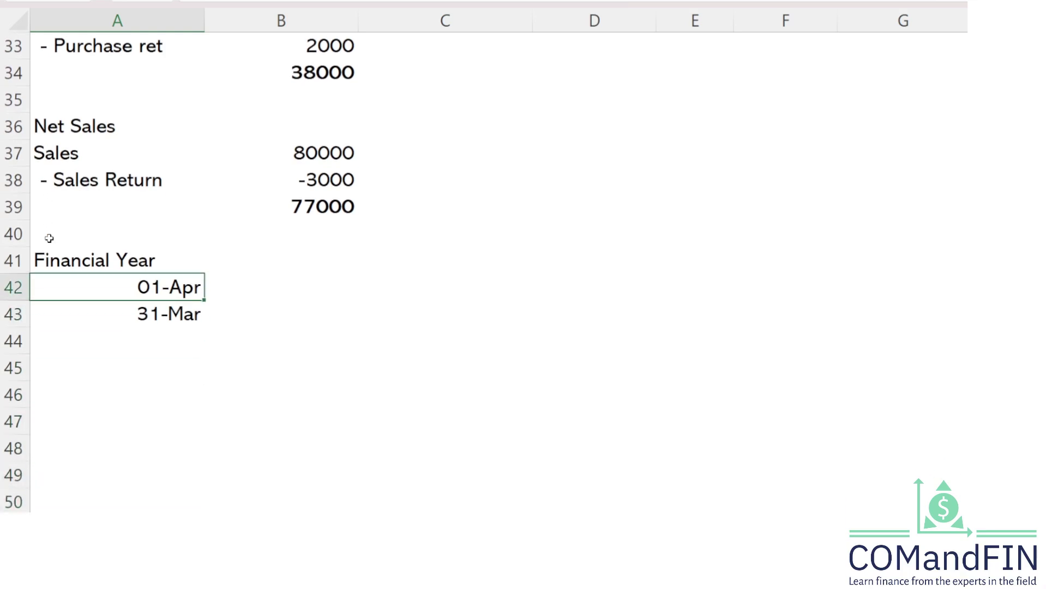
key("F2")
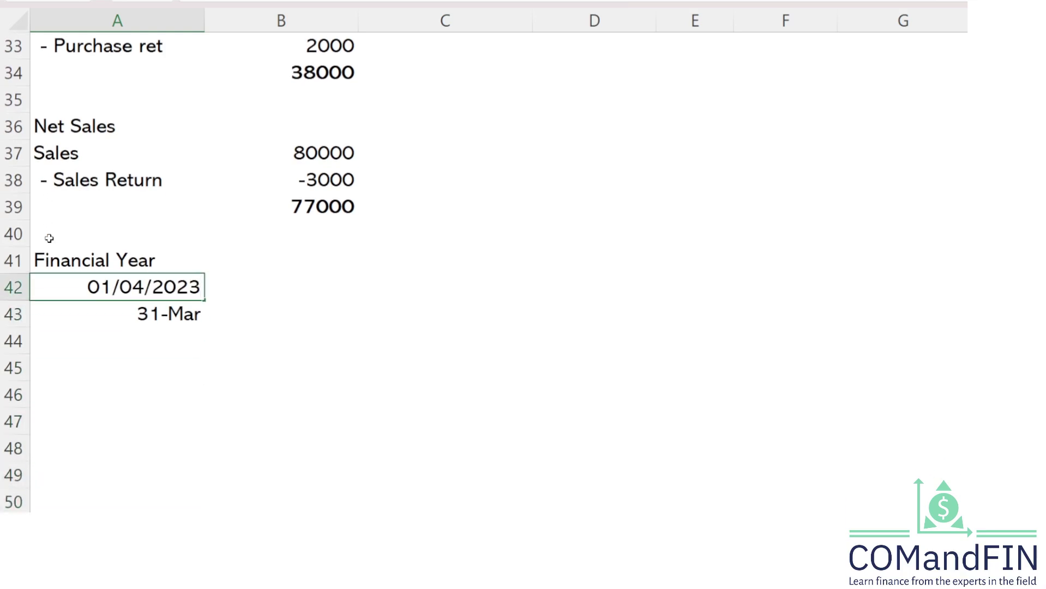
key("BackSpace")
key("Return")
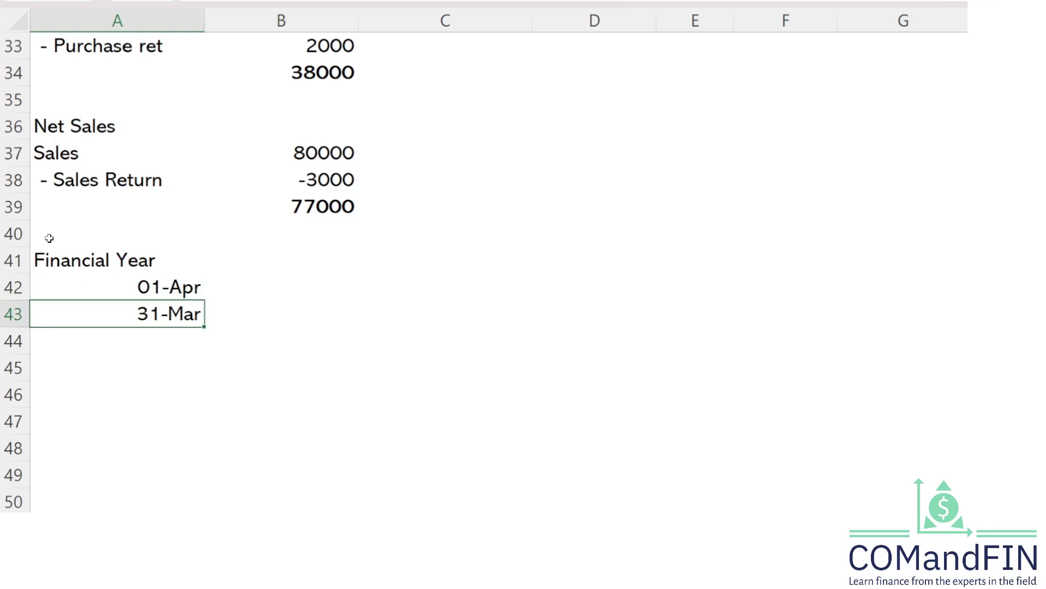
key("F2")
key("BackSpace")
type("3")
key("Return")
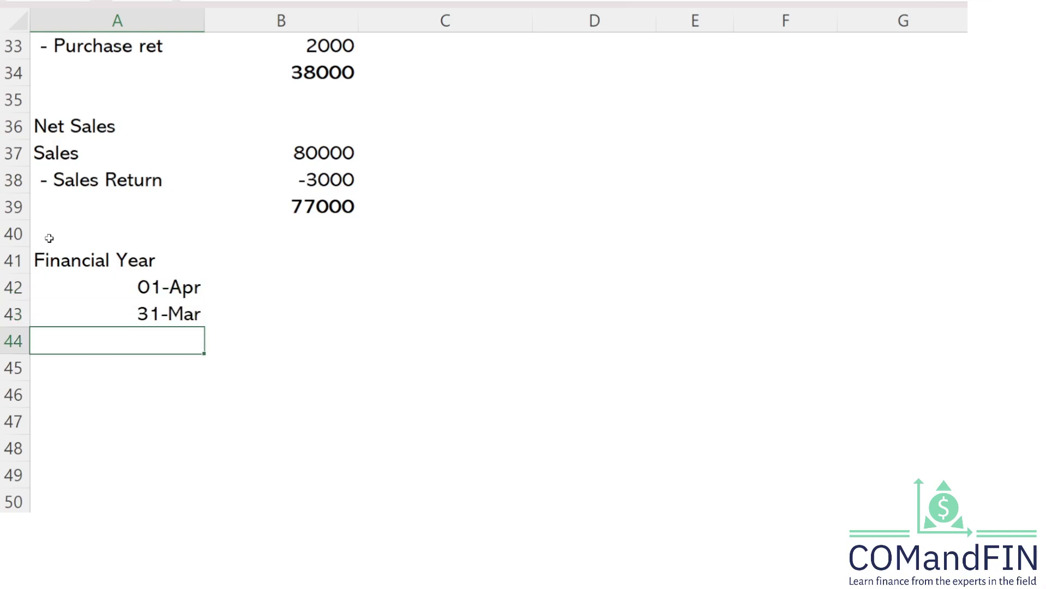
- Move the two financial year dates from A42:A43 down to A44:A45
key("Up")
key("Up")
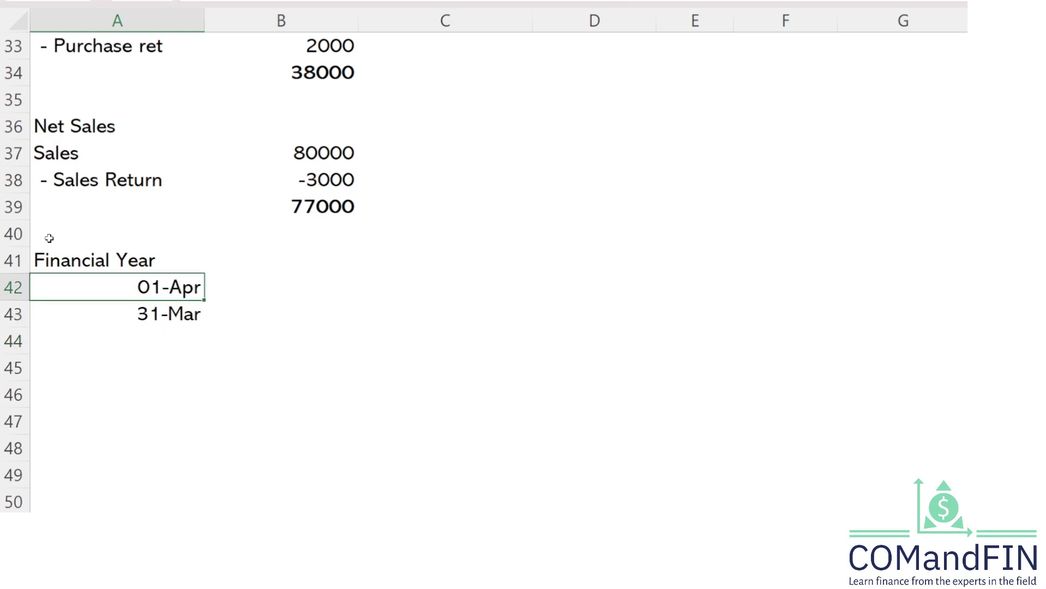
key("Right")
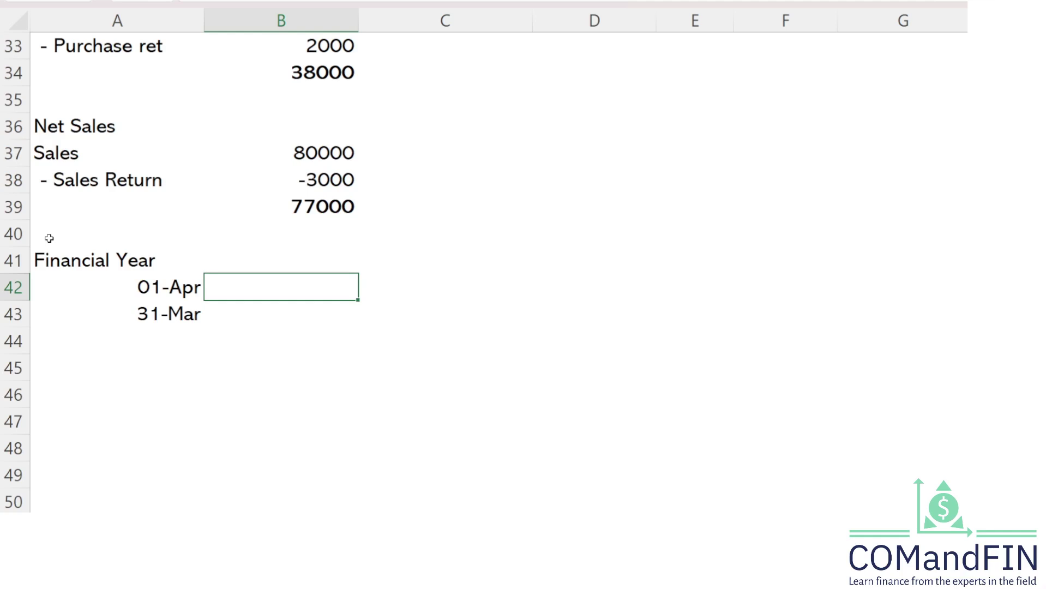
key("Left")
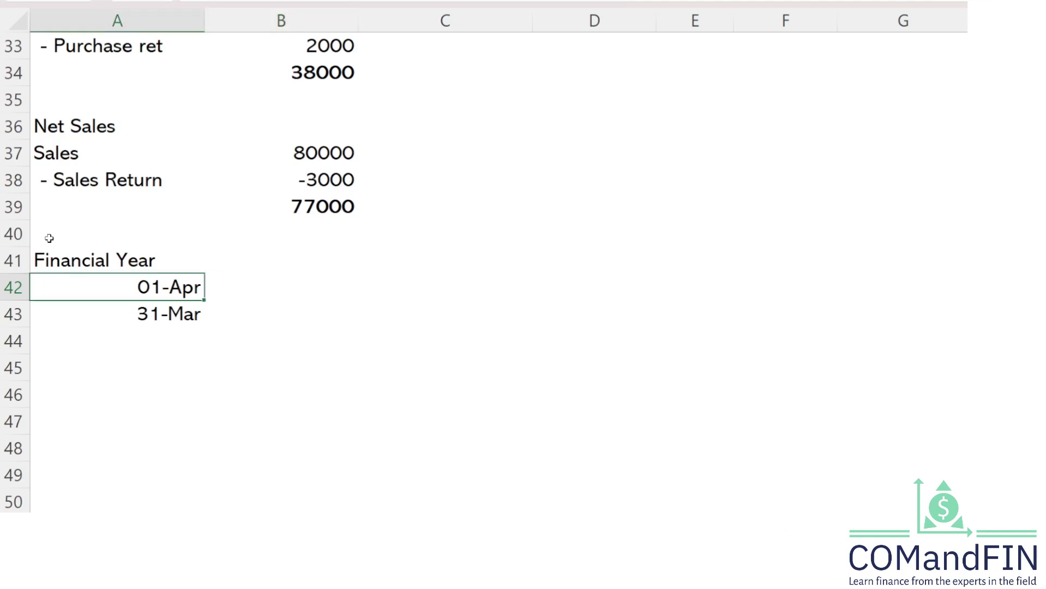
key("shift+Down")
key("ctrl+x")
key("Down")
key("Down")
key("ctrl+v")
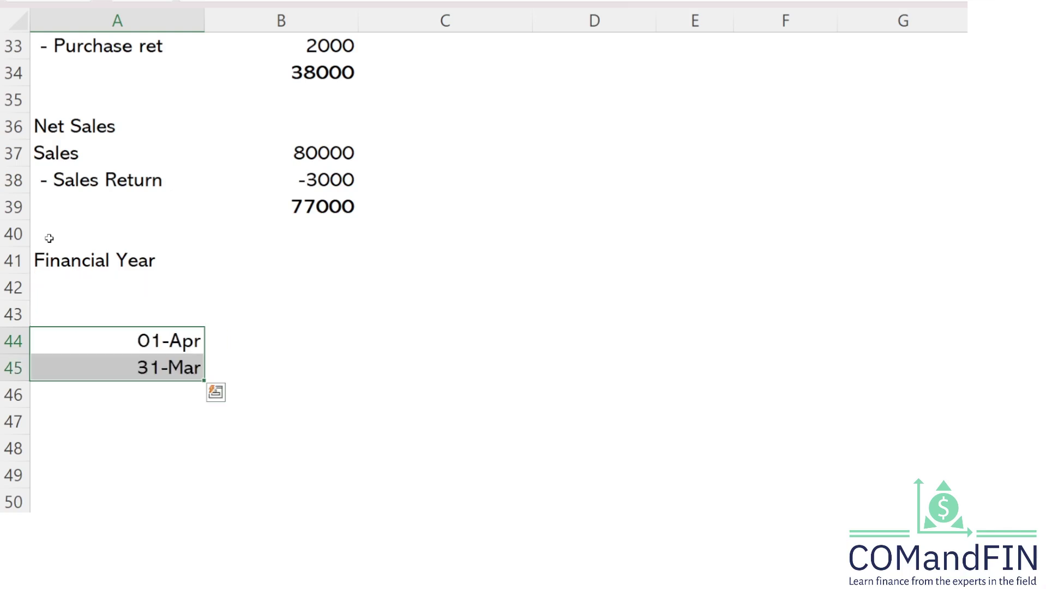
- Check the full dates, including the years, stored in A44 and A45
key("Up")
key("Down")
key("ctrl+shift+3")
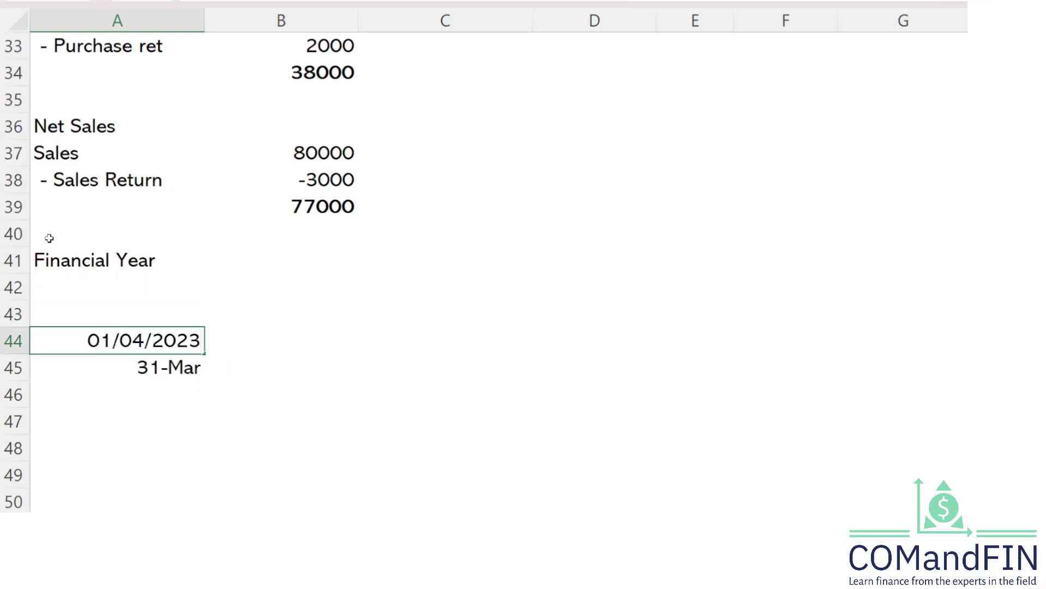
key("Return")
key("F2")
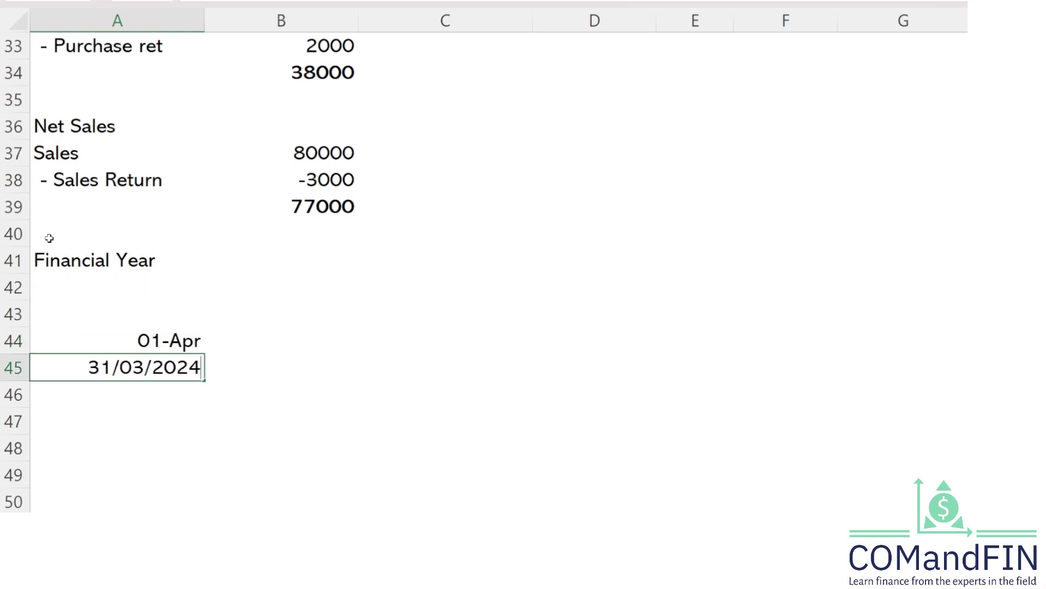
key("Return")
key("Up")
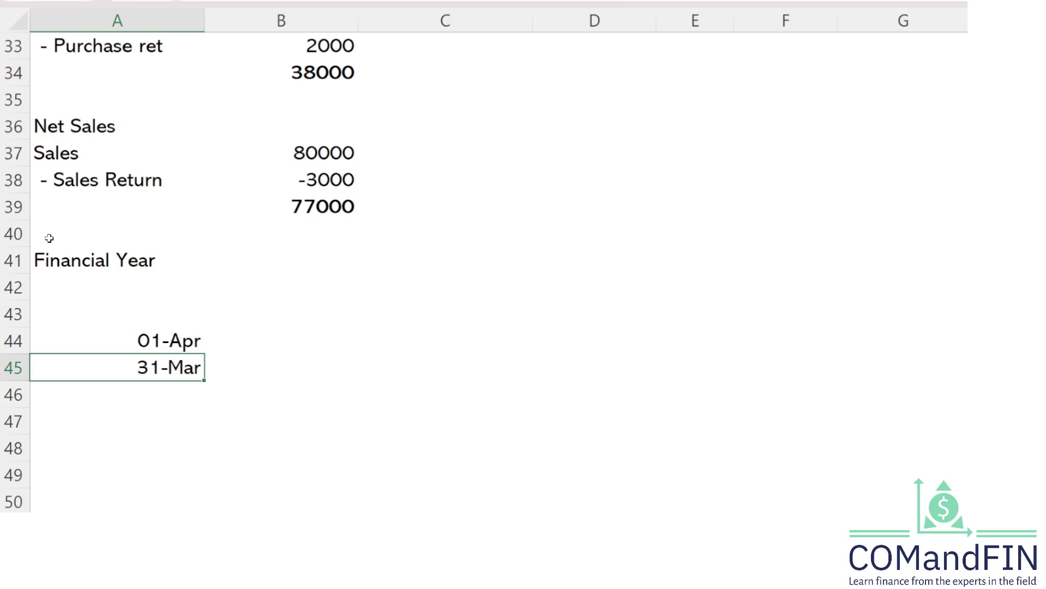
- Enter the previous year's closing date 31/03/2023 in A43, directly above the financial year's start date
key("Up")
key("Up")
key("Up")
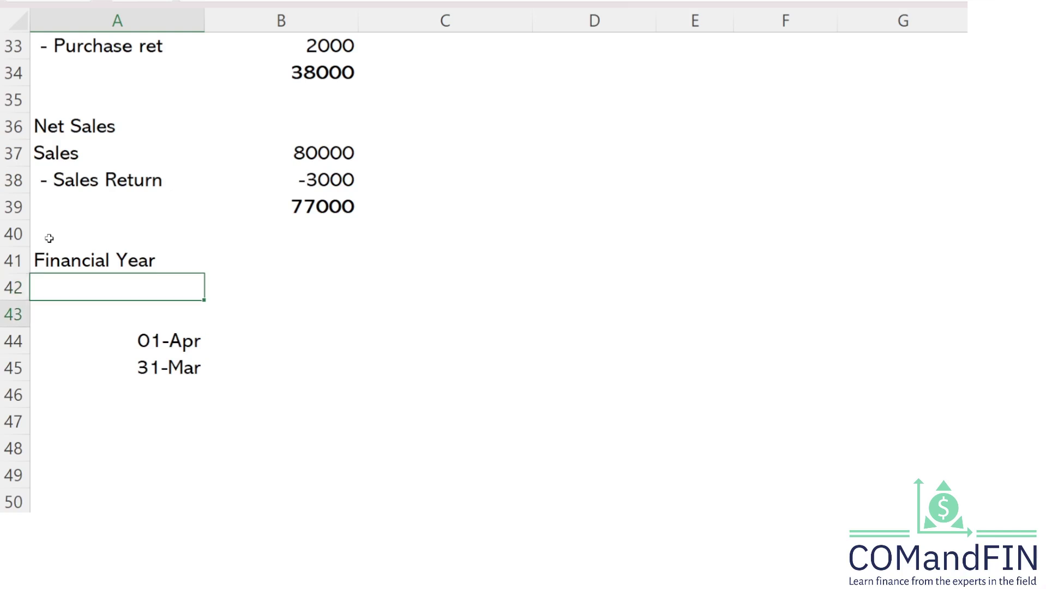
key("Down")
type("31/")
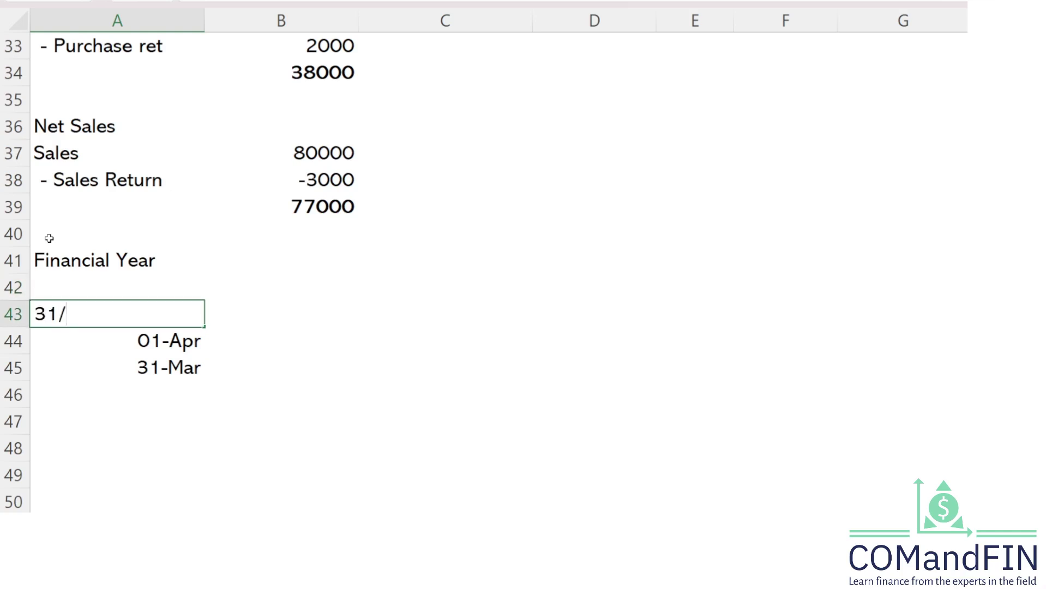
type("03/2023")
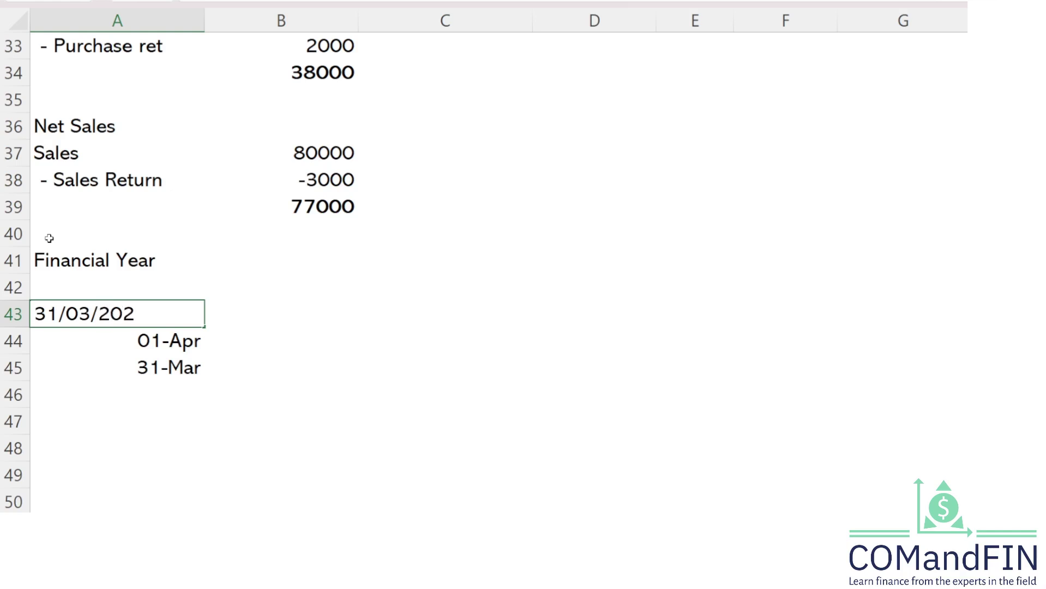
key("Return")
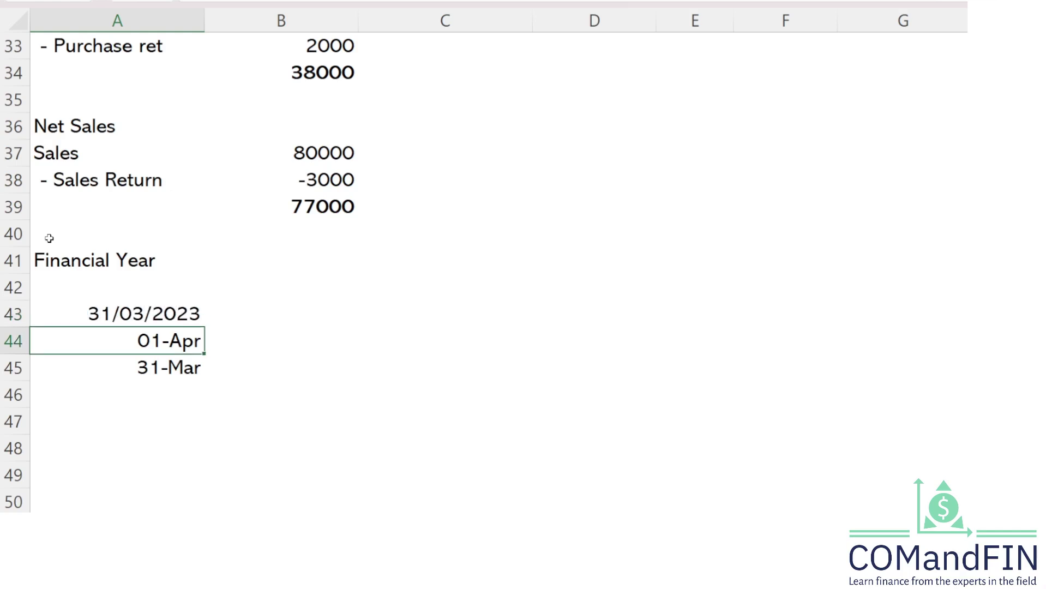
- Enter the example amounts 100000 in B42 and 90000 in B43, beside the 31/03/2023 date
key("Up")
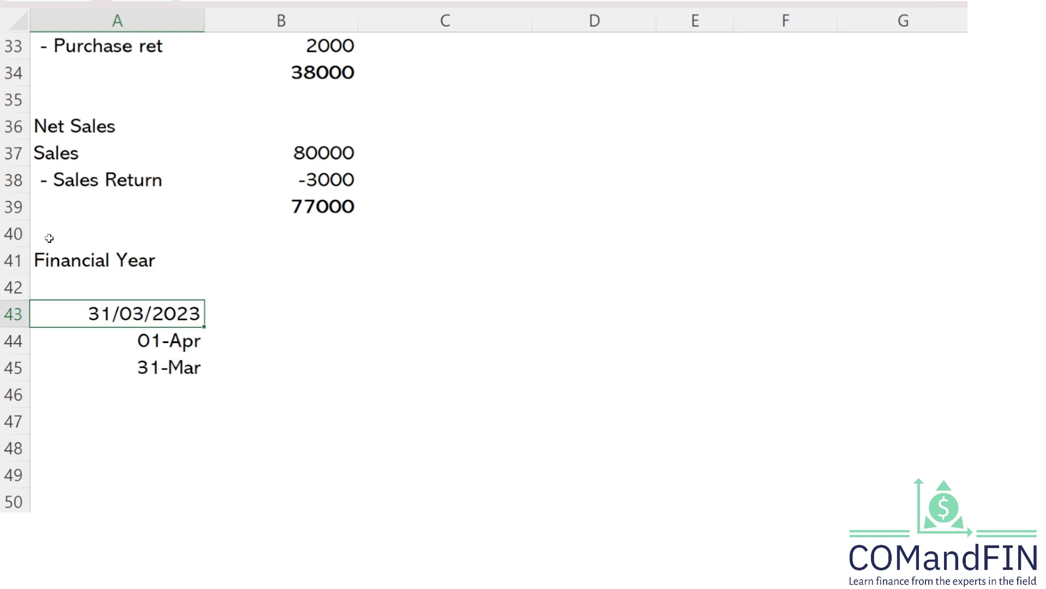
key("Up")
key("Up")
key("Right")
key("Down")
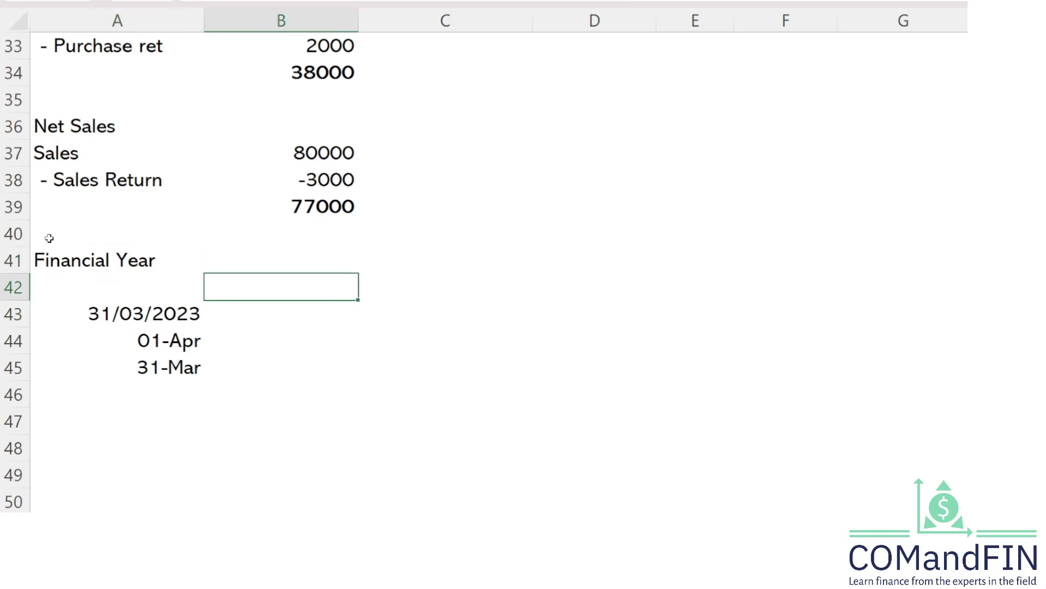
type("100000")
key("Return")
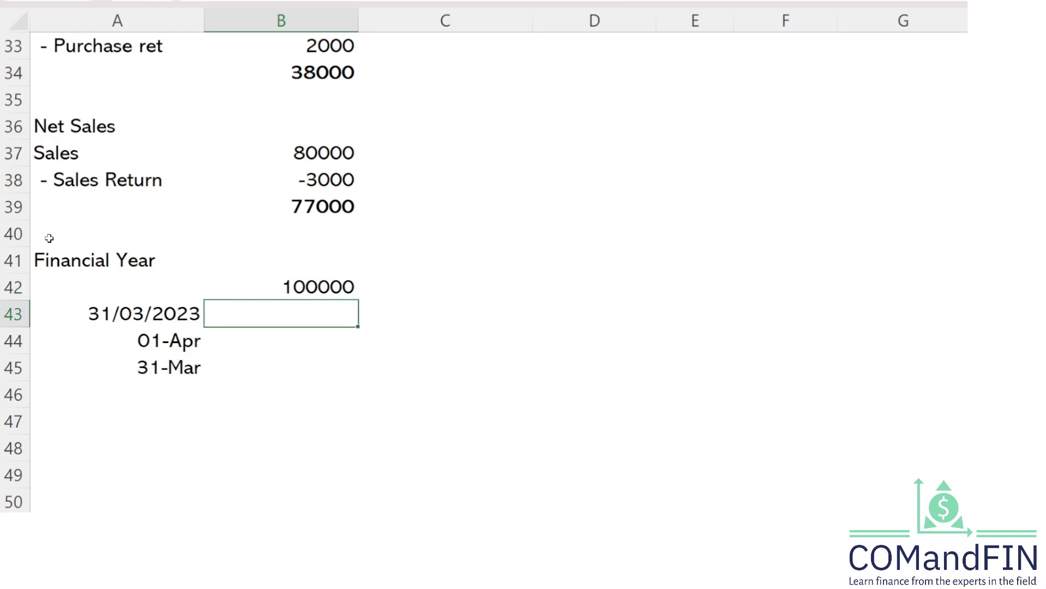
type("90000")
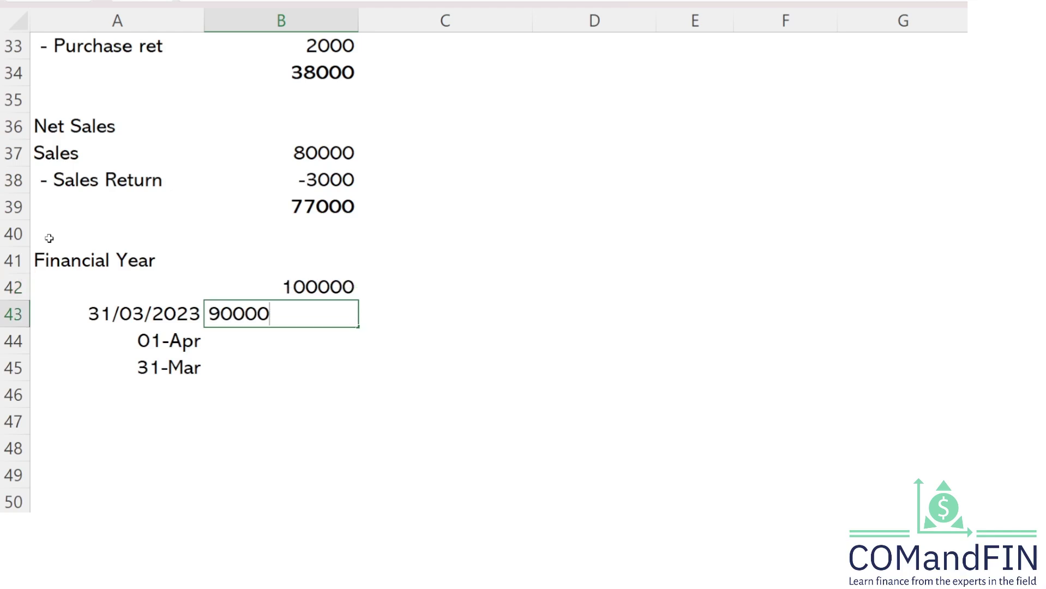
key("Return")
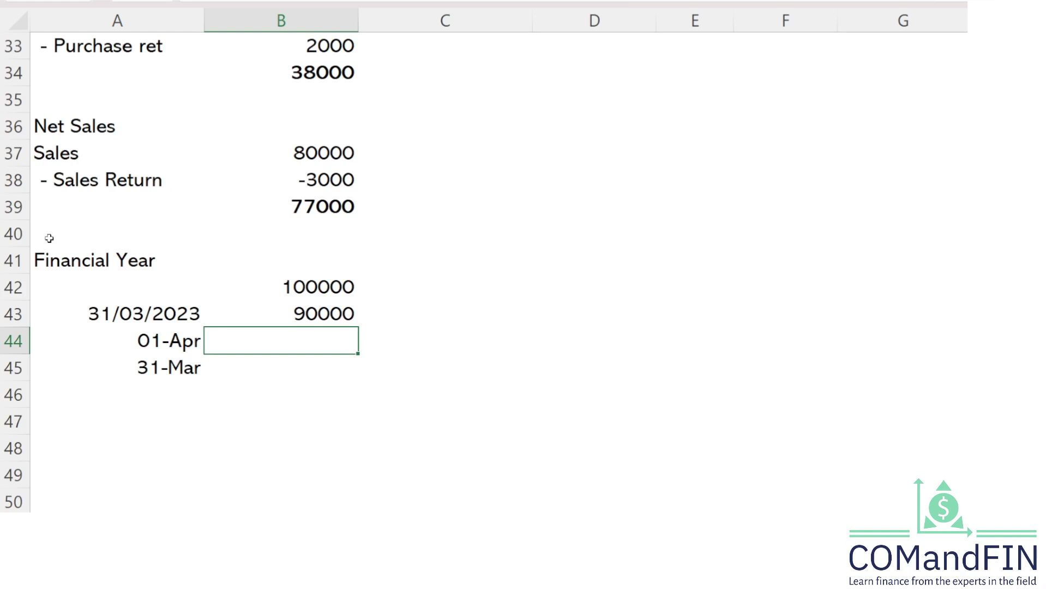
- Label the 100000 amount as "Purc" in A42
key("Up")
key("Up")
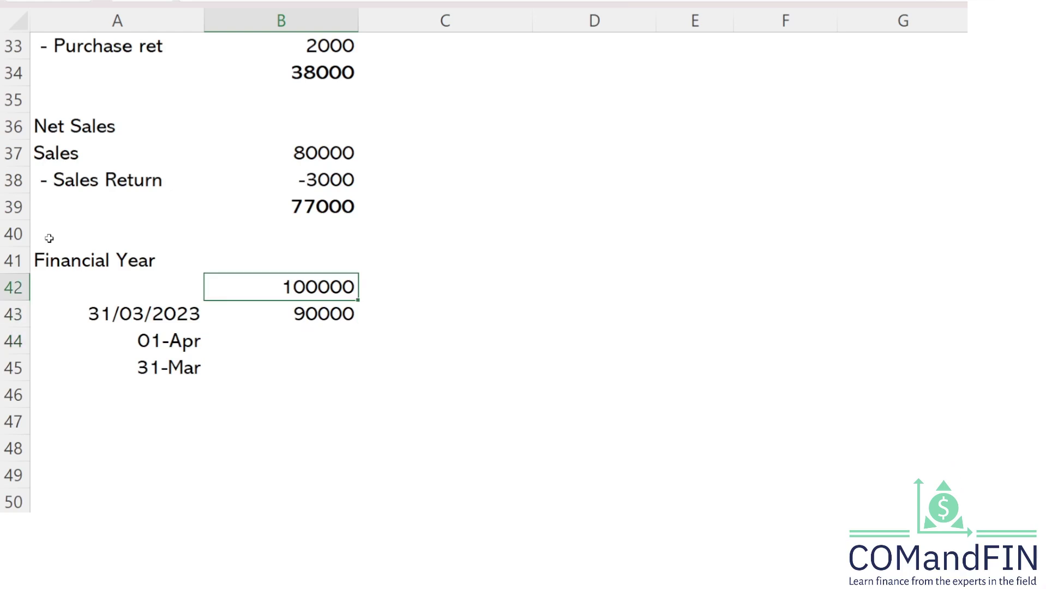
key("Left")
type("Purc")
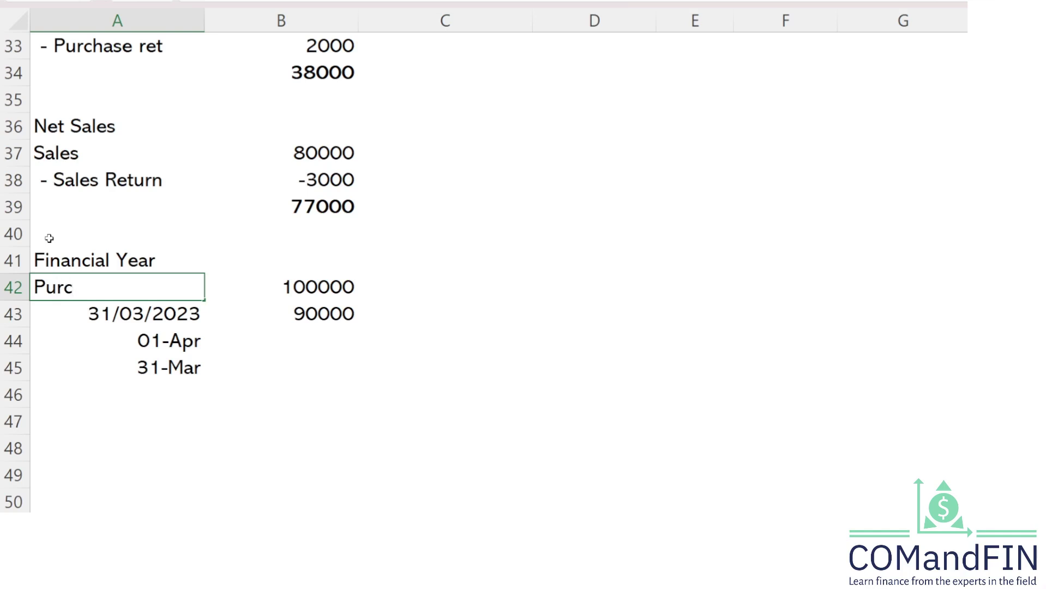
key("Return")
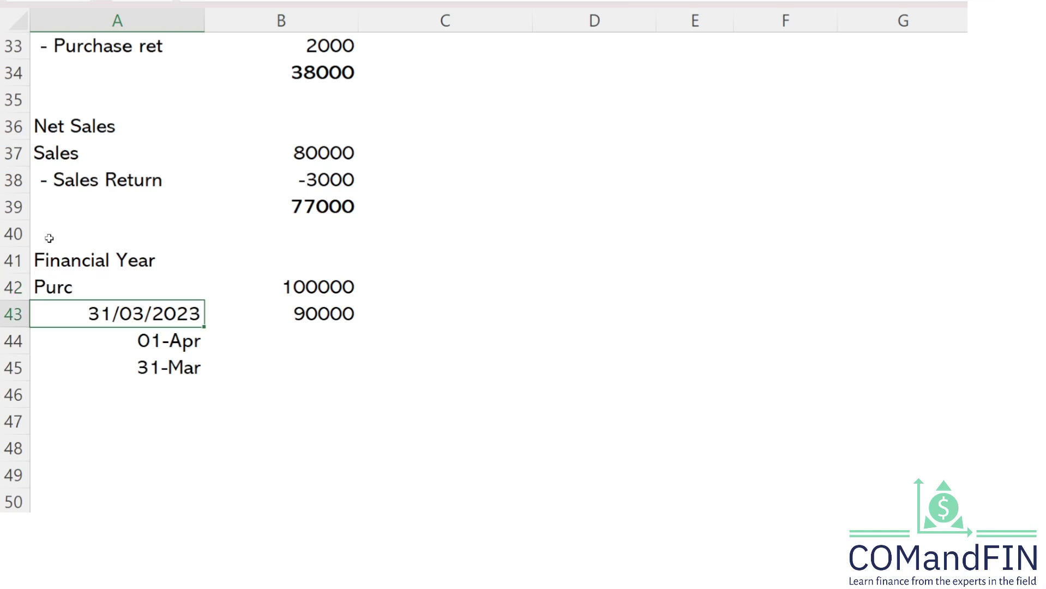
- Enter the remaining stock of 10000 in C43 and label it "Closing" in D43
key("Right")
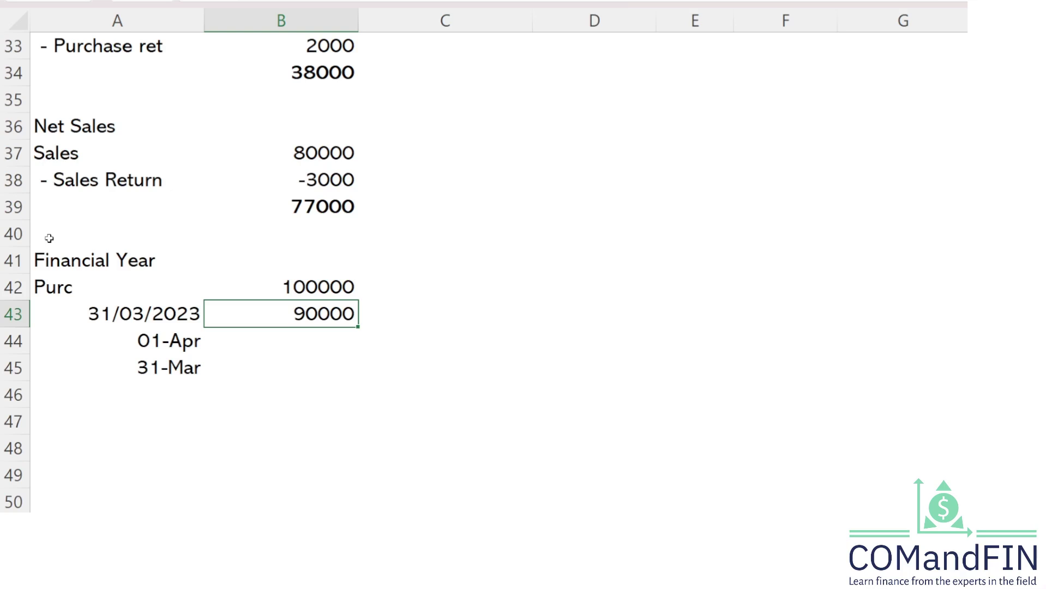
key("Right")
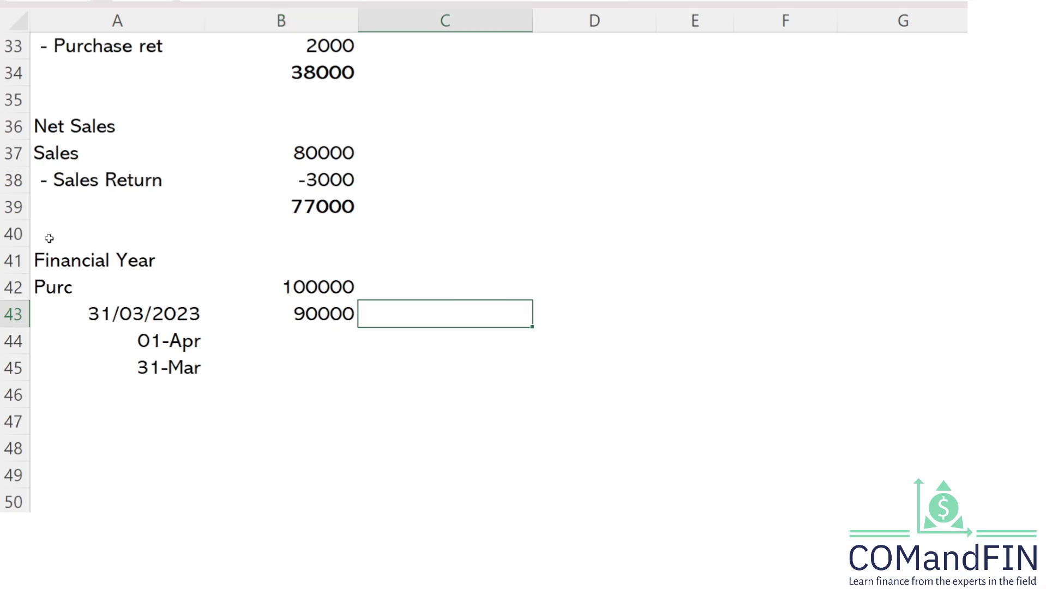
type("10000")
key("Return")
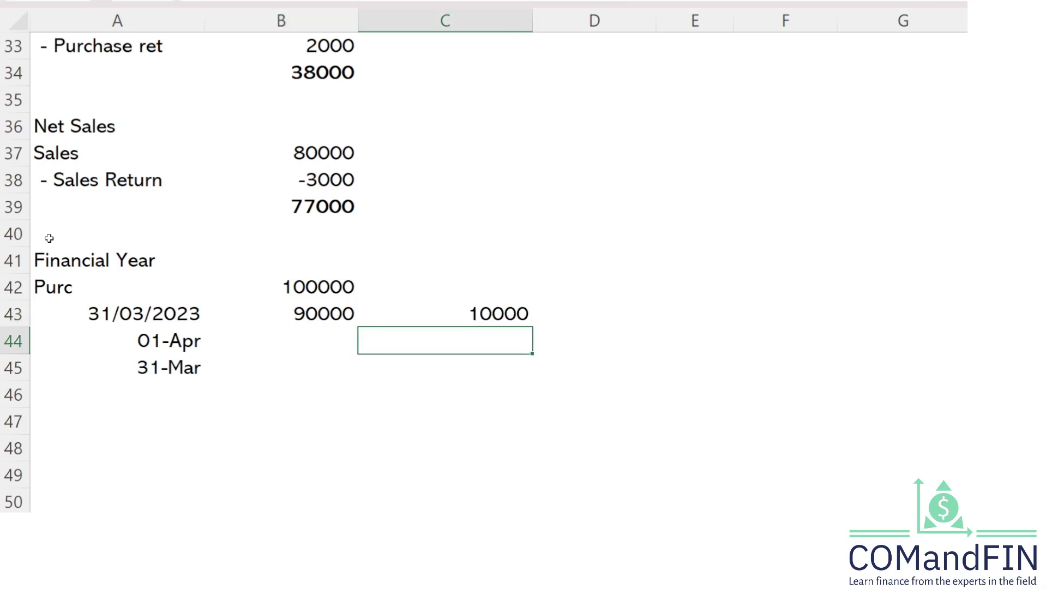
key("Up")
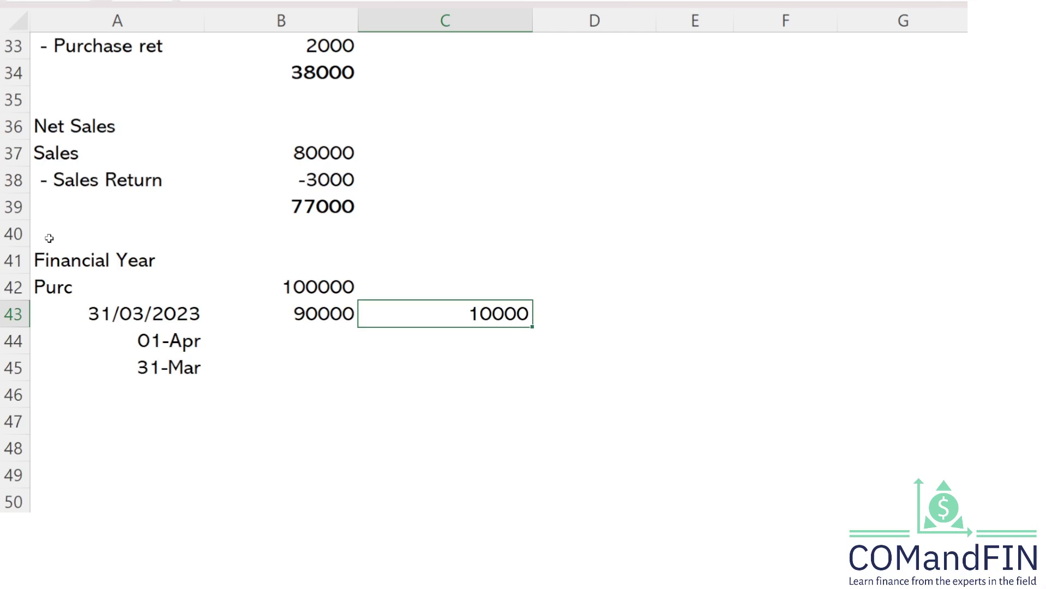
key("Right")
type("Closing")
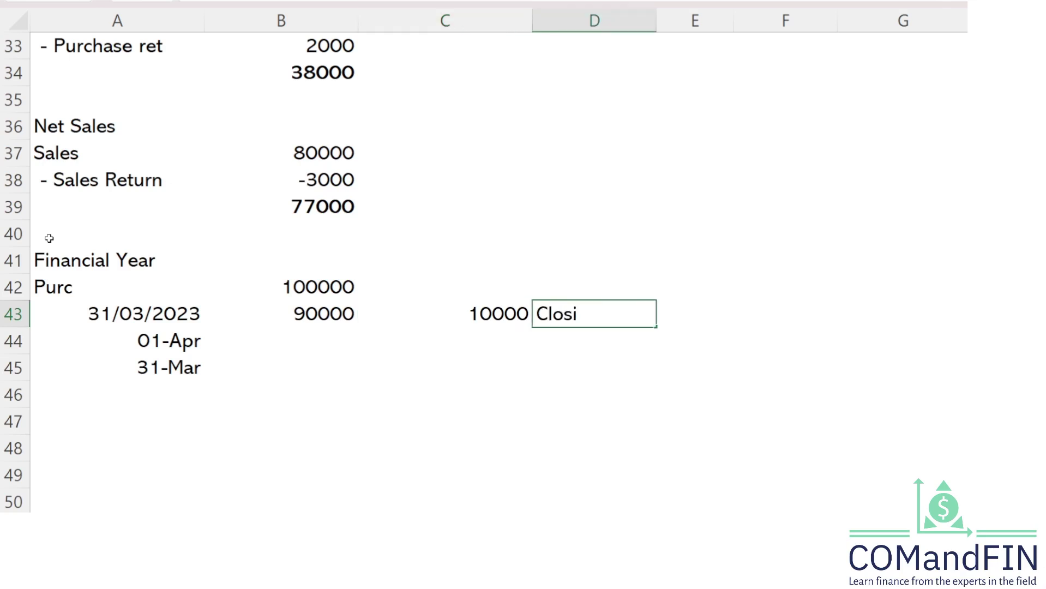
key("Return")
- Make the 31/03/2023 date in A43 bold
key("Left")
key("Left")
key("Left")
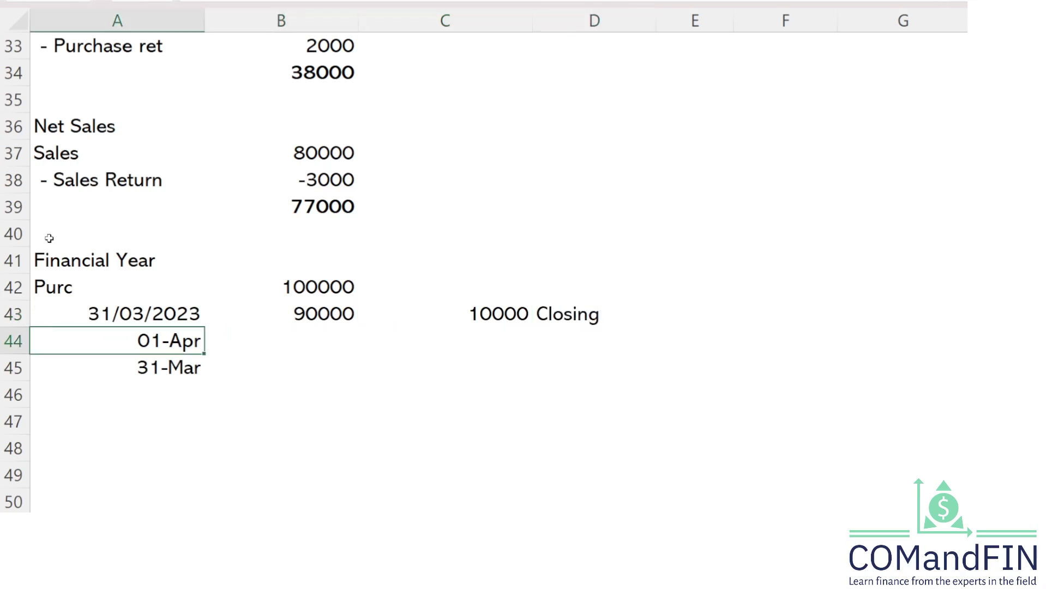
key("Up")
key("ctrl+b")
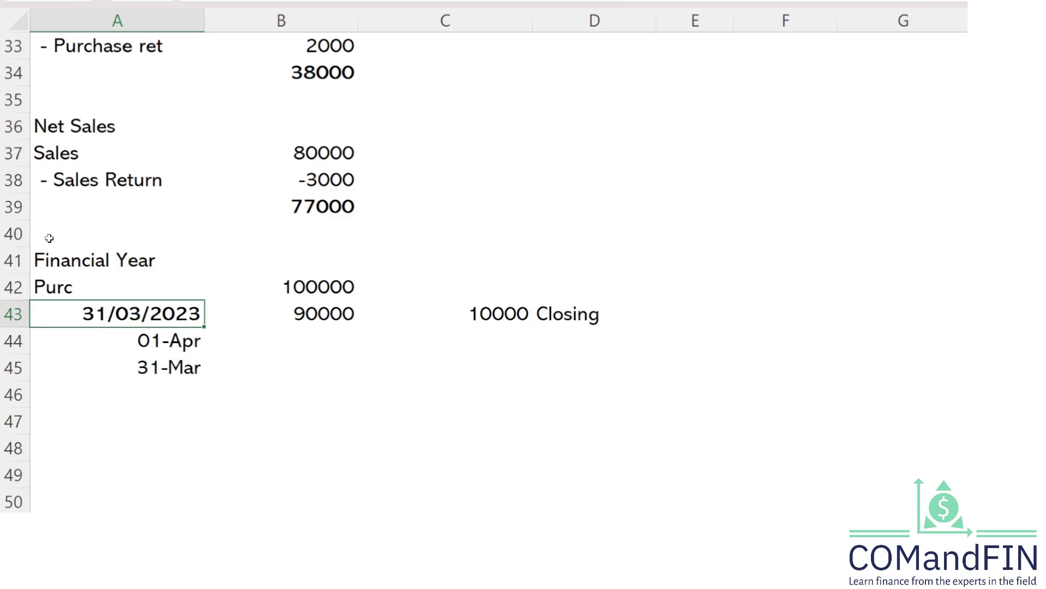
key("Up")
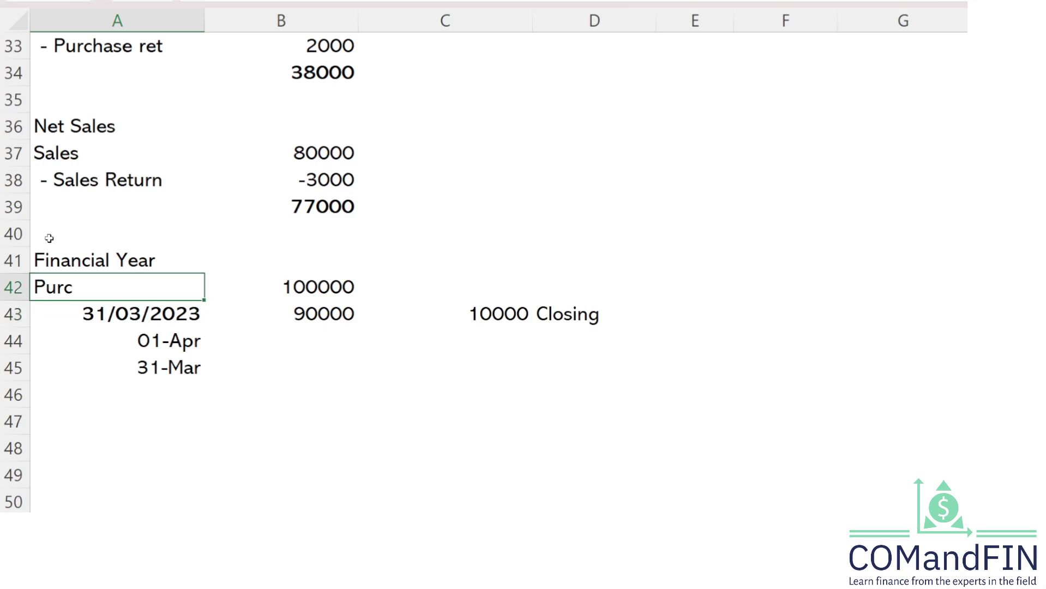
- Enter 10000 in B44 beside the 01-Apr date and label it "OS" in C44
key("Down")
key("Down")
key("F2")
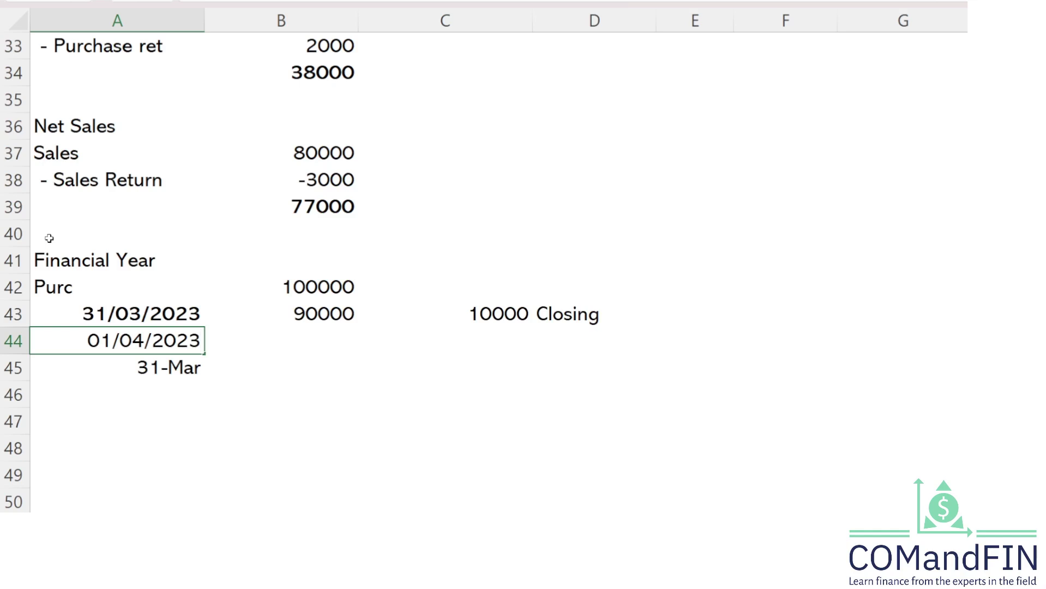
key("Return")
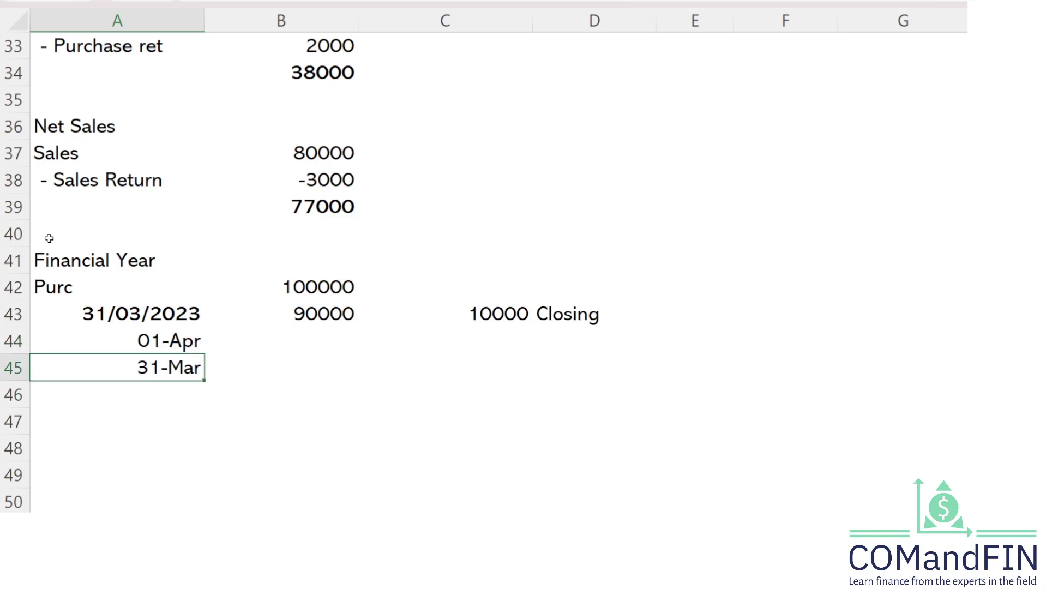
key("Right")
key("Up")
type("10000")
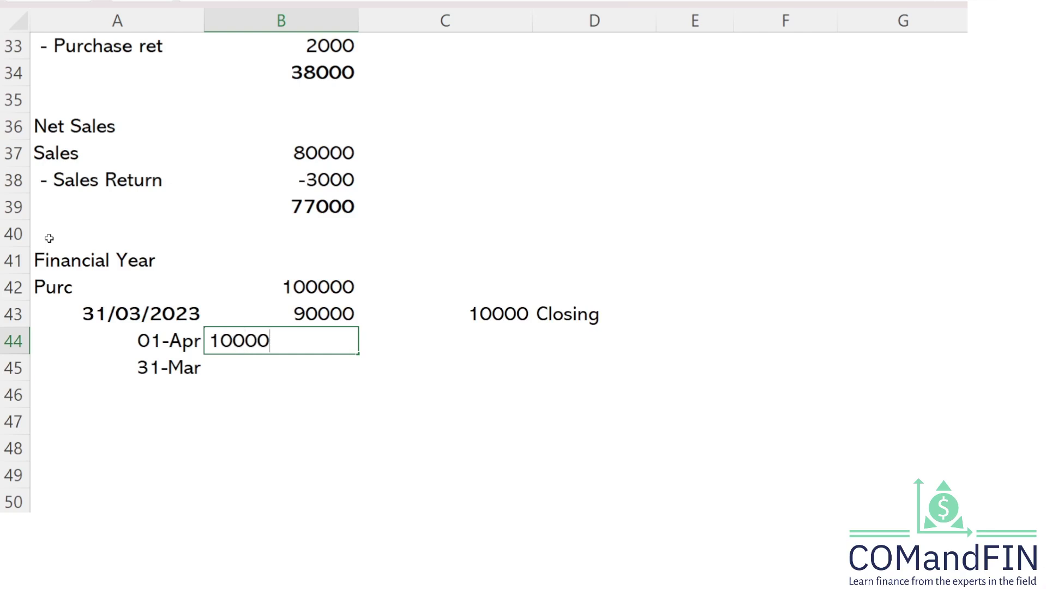
key("Return")
key("Right")
key("Up")
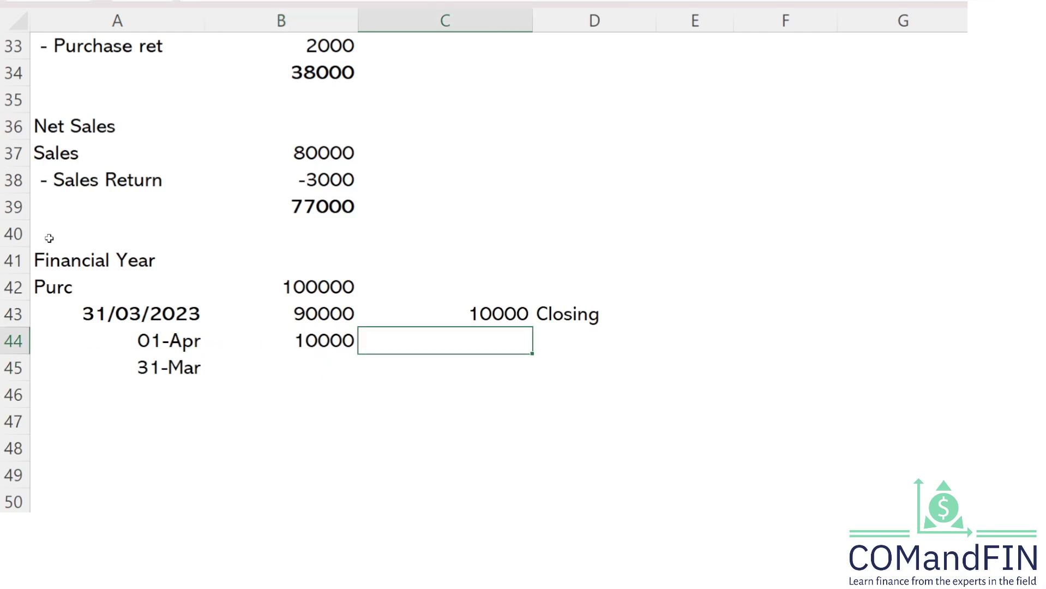
type("OS")
key("Return")
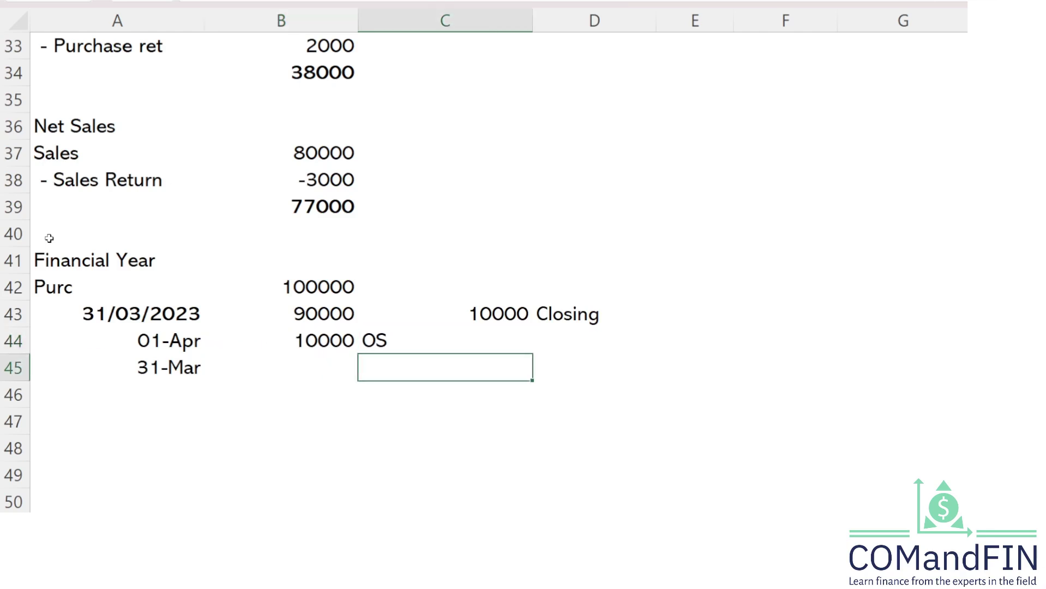
- Look up the closing stock amount in the table of given balances at the start of the sheet
key("Down")
key("Up")
key("Up")
key("Up")
key("Up")
key("Up")
key("Up")
key("Up")
key("Up")
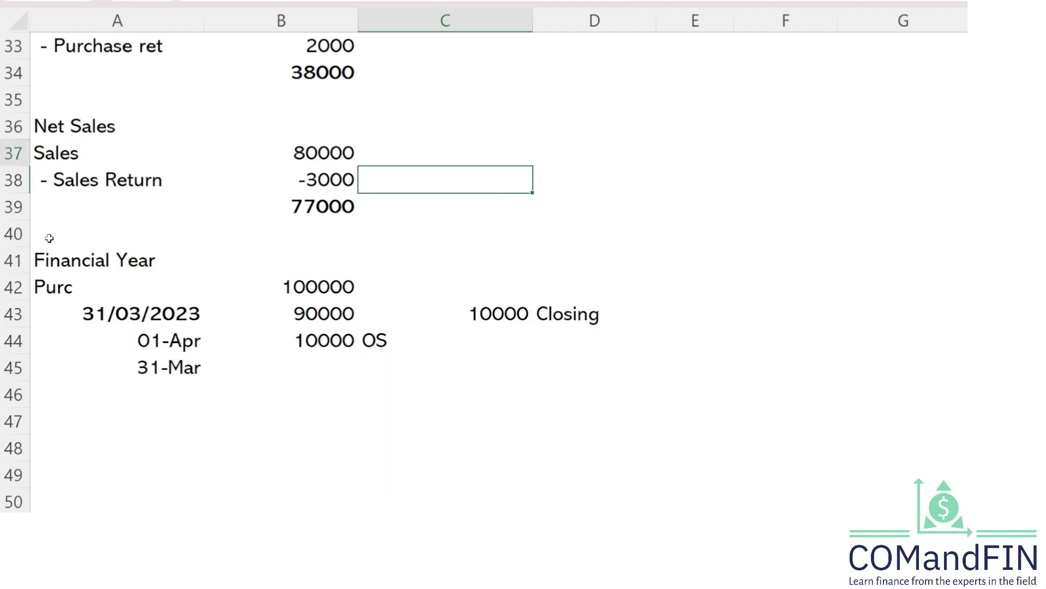
key("Up")
key("Up")
key("Up")
key("Up")
key("Up")
key("Up")
key("Up")
key("Up")
key("Up")
key("Up")
key("Up")
key("Up")
key("Up")
key("Up")
key("Up")
key("Up")
key("Up")
key("Up")
key("Up")
key("Up")
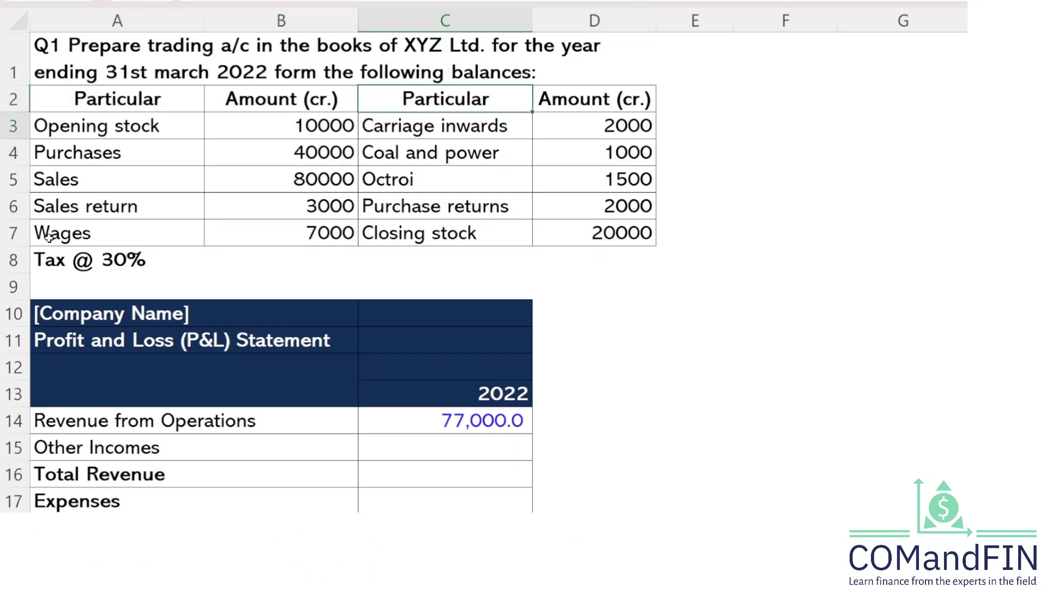
key("Down")
key("Left")
key("Right")
key("Right")
key("Right")
key("Down")
key("Down")
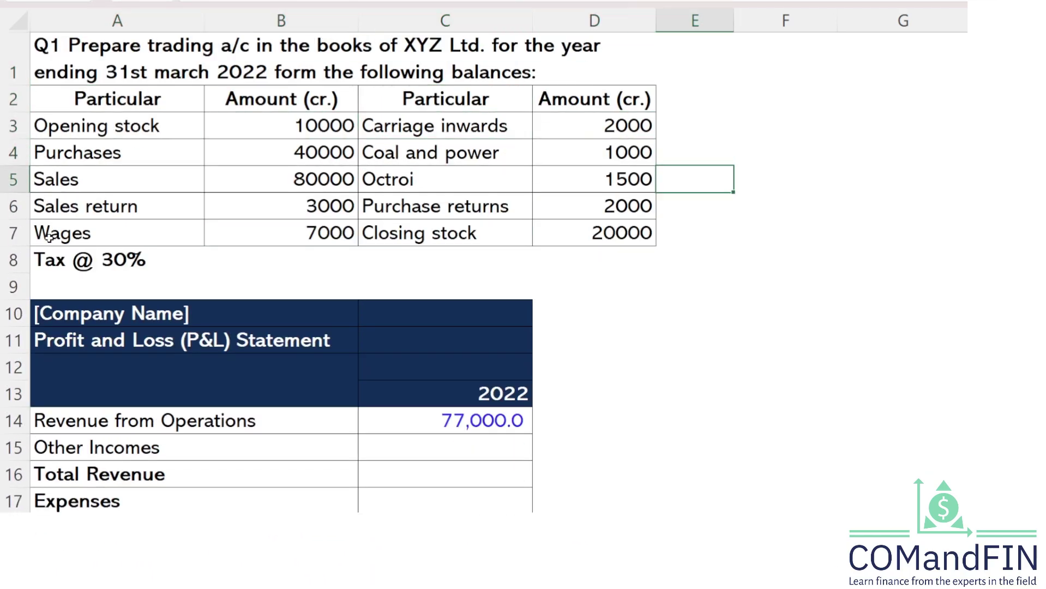
key("Down")
key("Down")
key("Left")
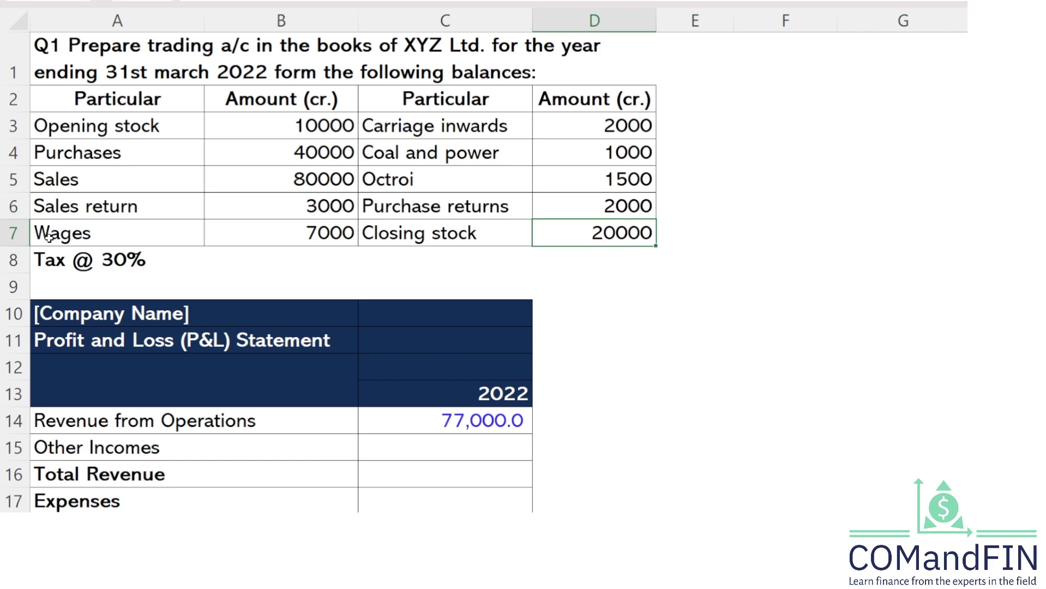
- Enter 20000 in B45 beside the 31-Mar date and label it "CS" in C45
key("Down")
key("Down")
key("Down")
key("Down")
key("Down")
key("Down")
key("Down")
key("Down")
key("Down")
key("Down")
key("Down")
key("Down")
key("Down")
key("Down")
key("Down")
key("Down")
key("Down")
key("Down")
key("Down")
key("Down")
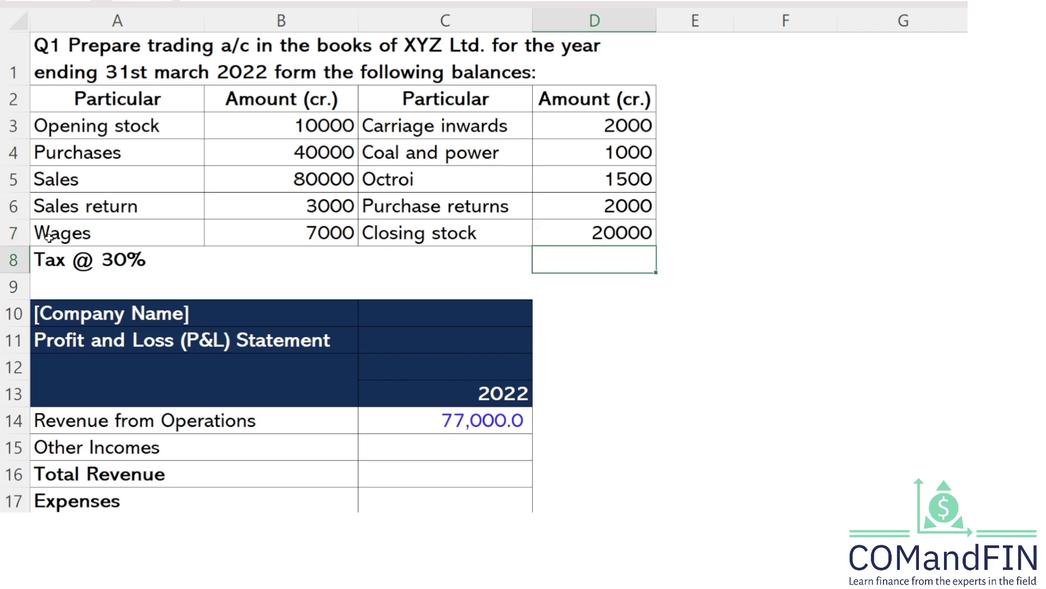
key("Down")
key("Down")
key("Down")
key("Down")
key("Down")
key("Down")
key("Down")
key("Down")
key("Down")
key("Down")
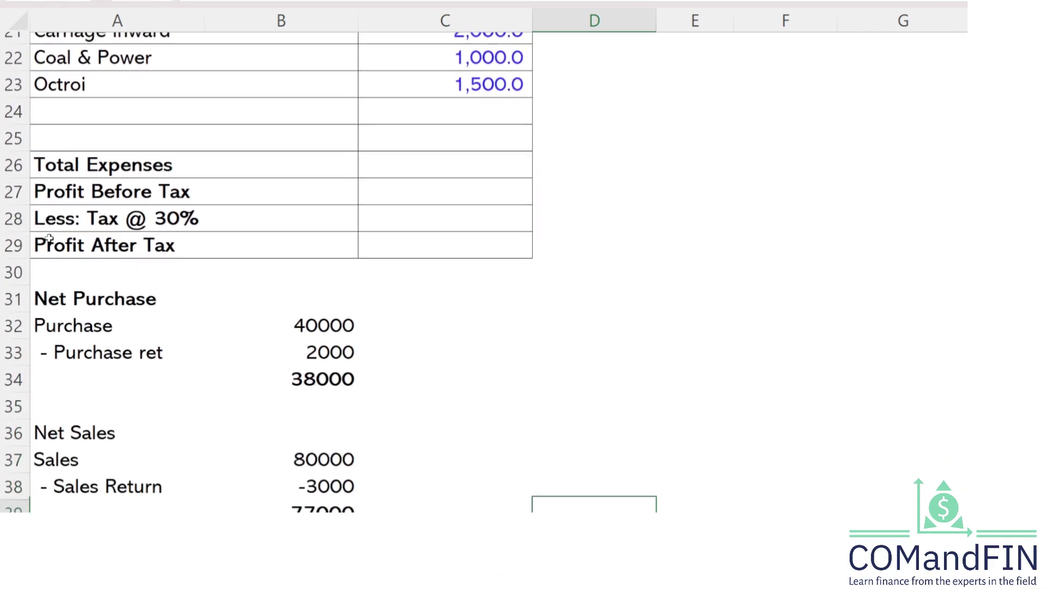
key("Up")
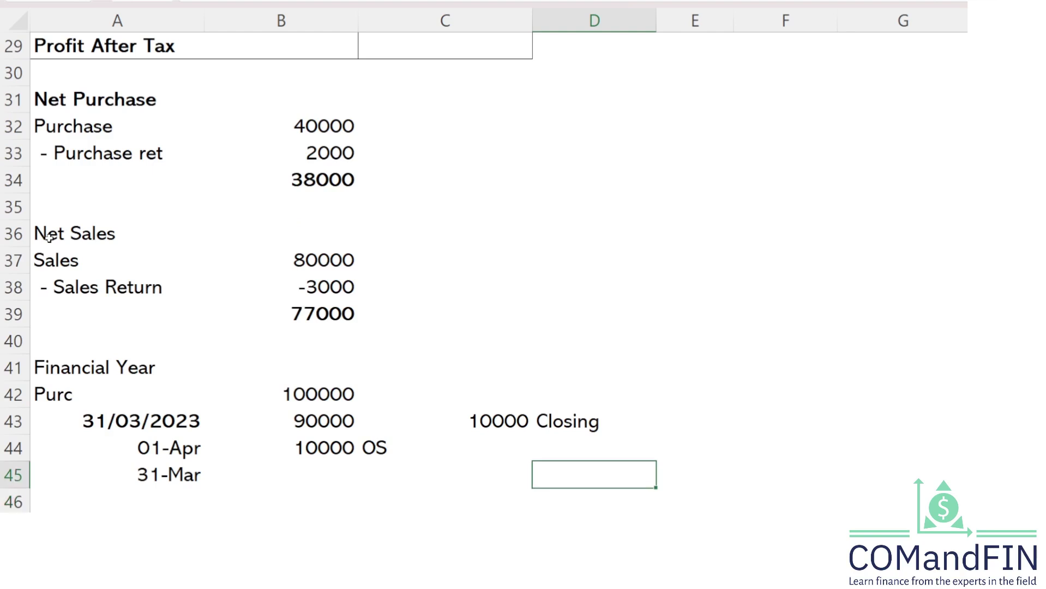
key("Left")
key("Left")
type("20000")
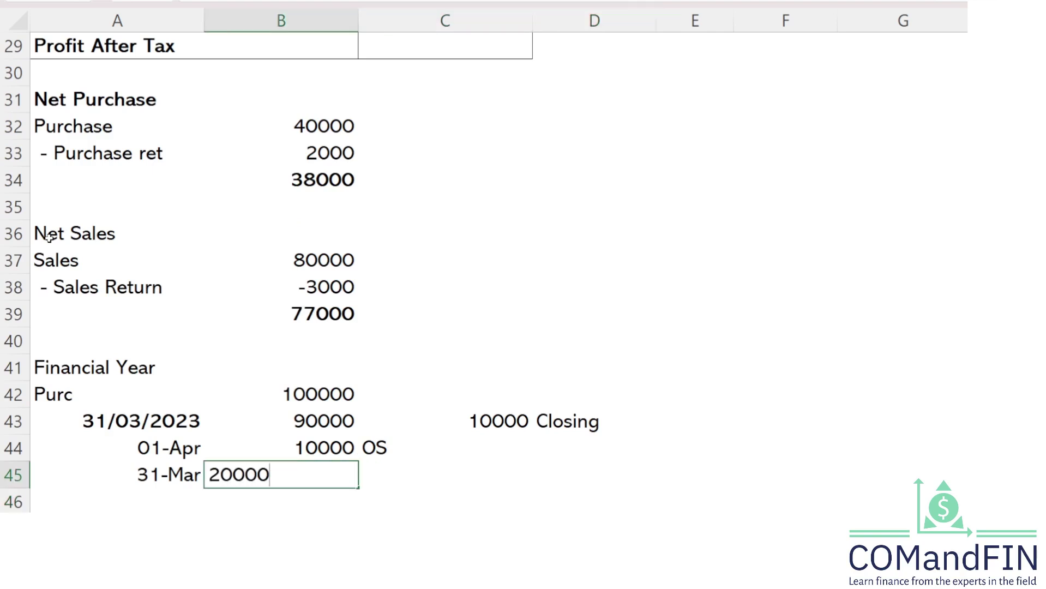
key("Return")
key("Right")
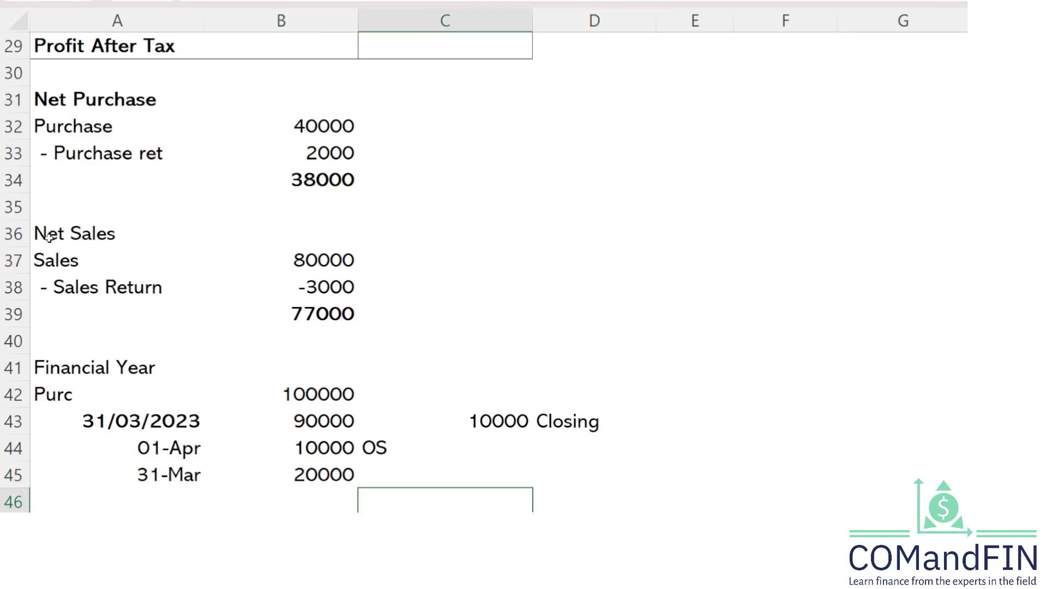
key("Up")
type("CS")
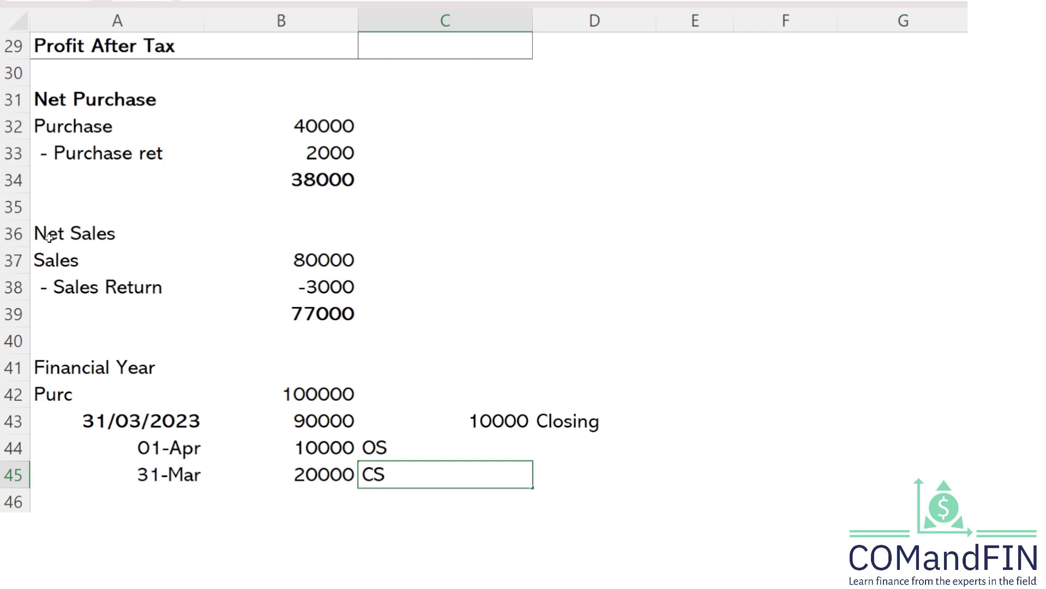
key("Return")
scroll(49, 237, "down", 3)
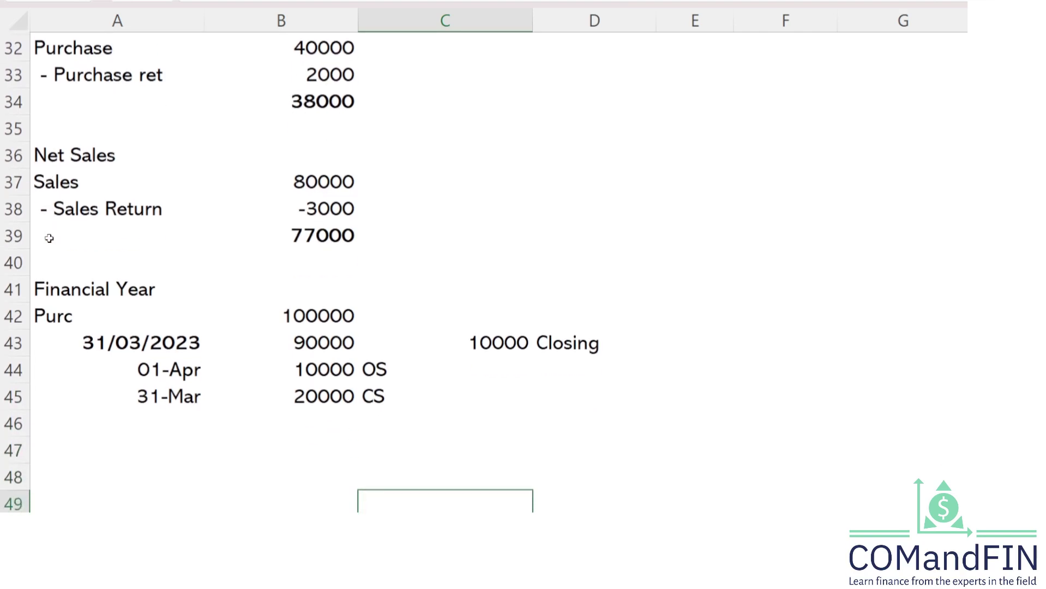
key("Up")
key("Up")
key("Up")
key("Up")
key("Up")
key("Up")
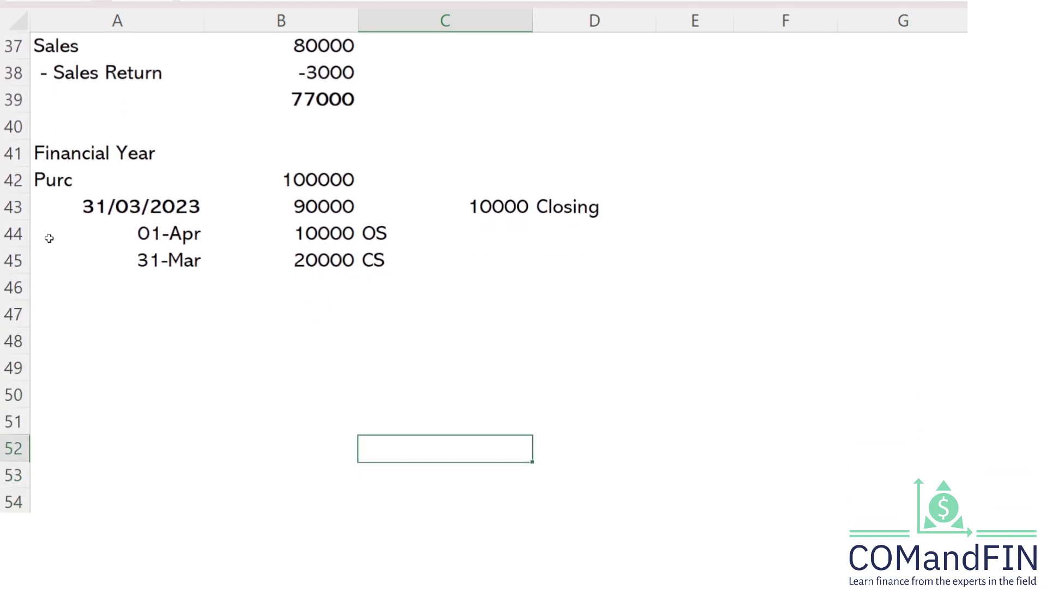
key("Left")
key("Left")
key("Right")
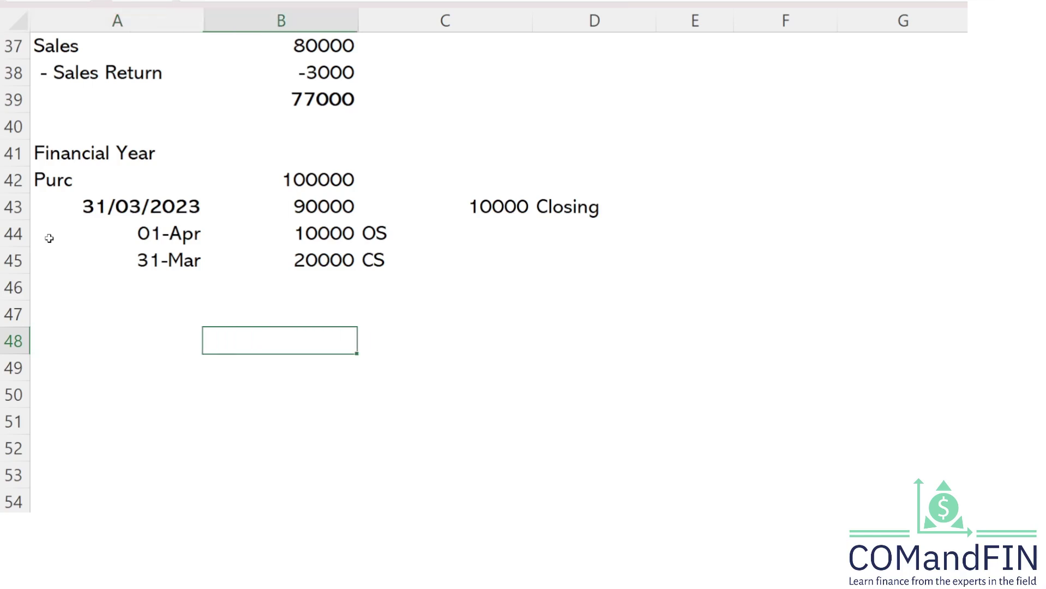
key("Down")
key("Down")
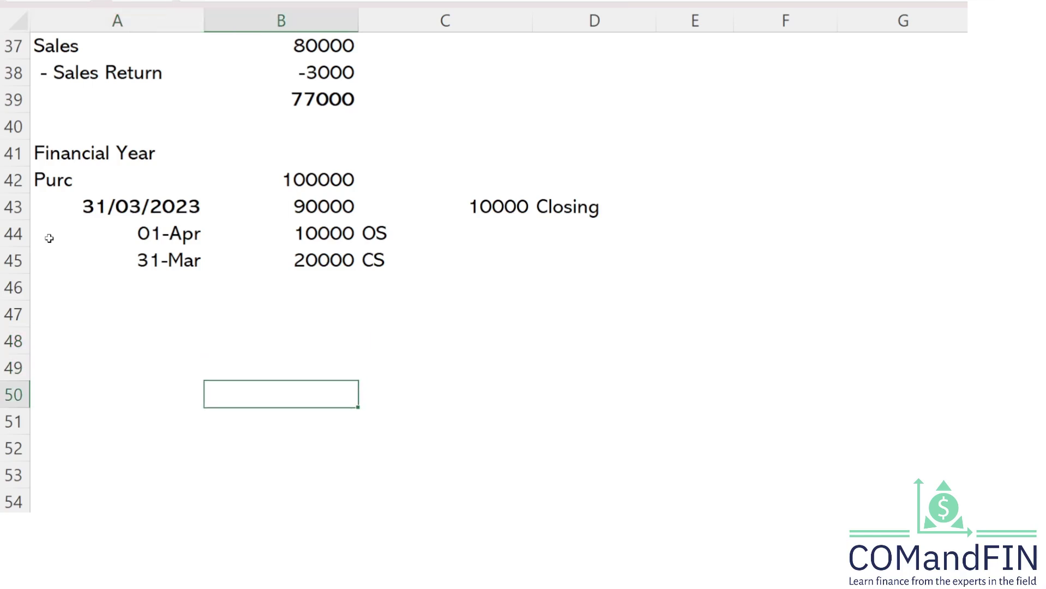
- Copy the 01-Apr and 31-Mar dates from A44:A45 into A47:A48
key("Up")
key("Up")
key("Up")
key("Up")
key("Up")
key("Up")
key("Left")
key("shift+Down")
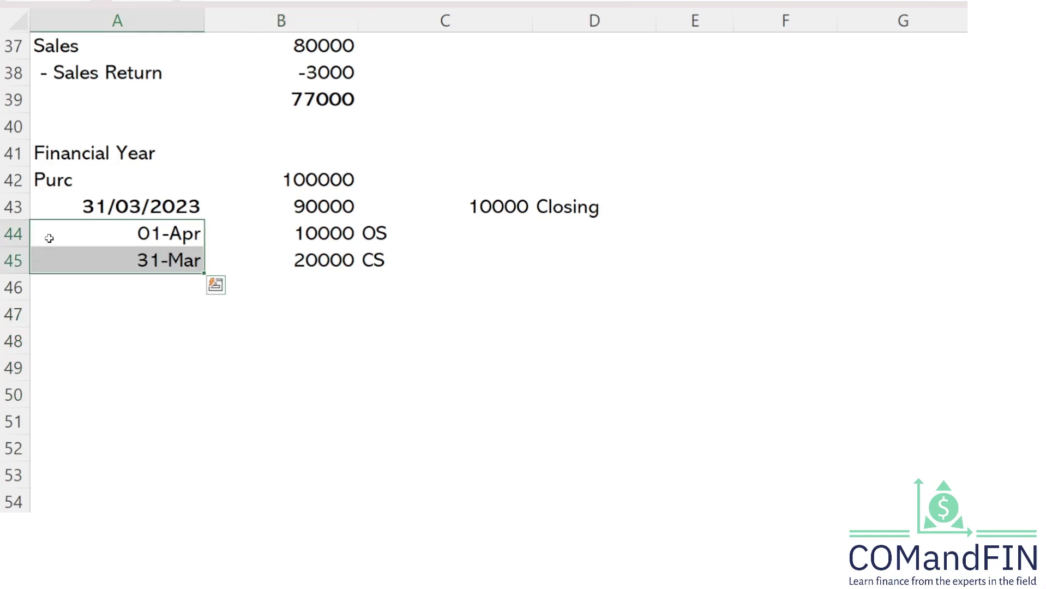
key("ctrl+c")
key("Down")
key("Down")
key("Down")
key("ctrl+v")
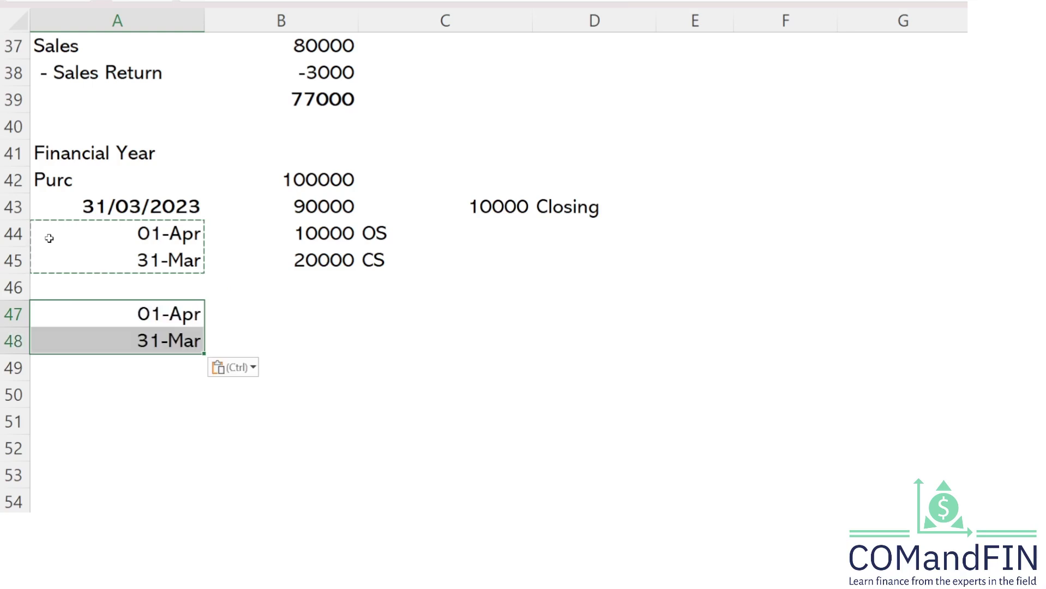
- Enter the example amounts 200000 in B47 and 180000 in B48, beside the copied dates
key("Right")
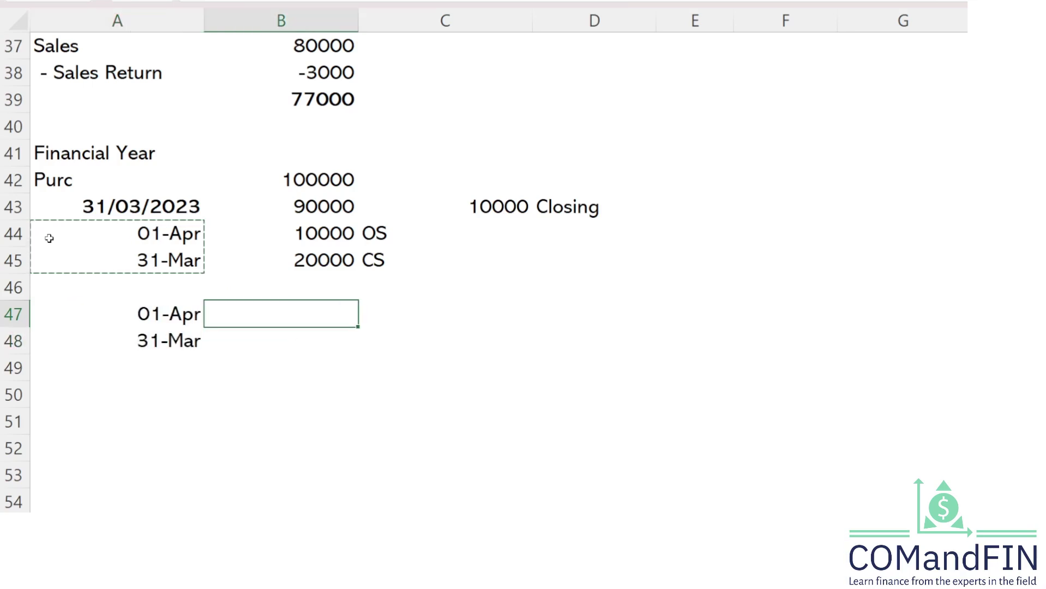
type("200000")
key("Return")
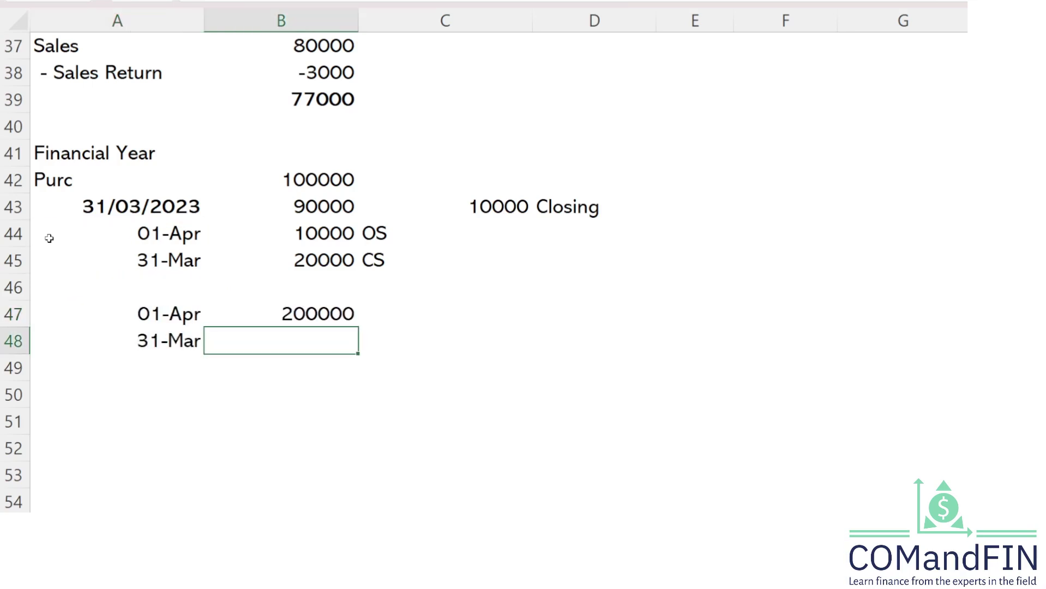
type("180000")
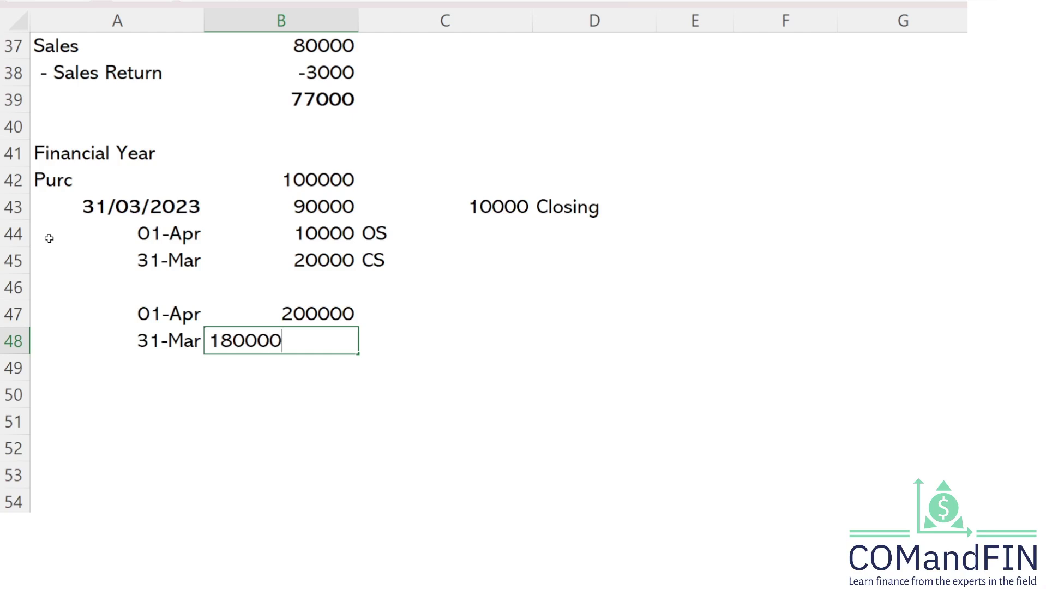
key("Return")
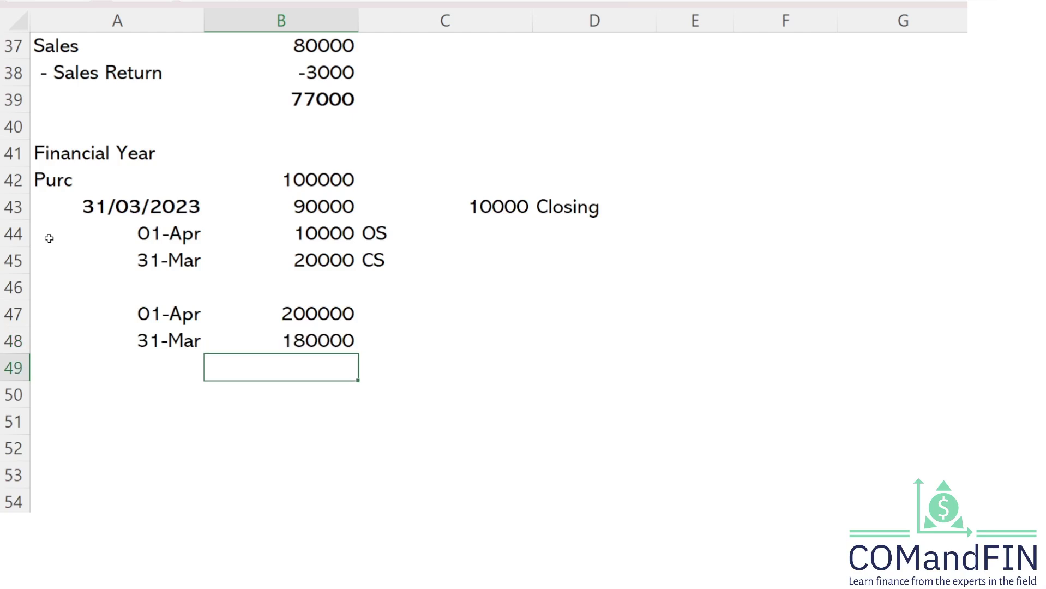
- Calculate the remaining stock in B49 by subtracting B48 from B47
type("=")
key("Up")
key("Up")
type("-")
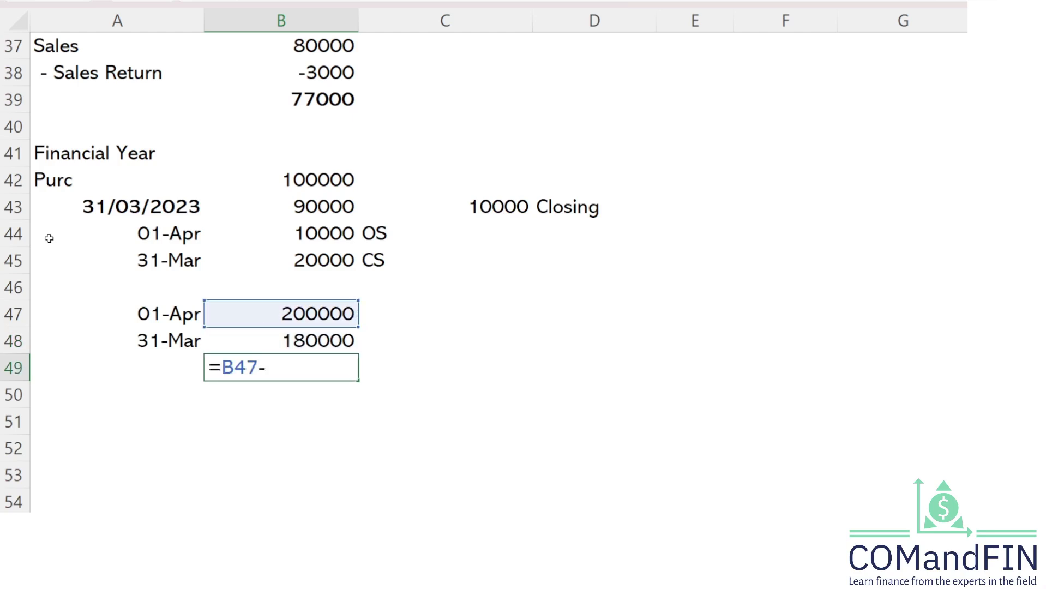
key("Up")
key("Return")
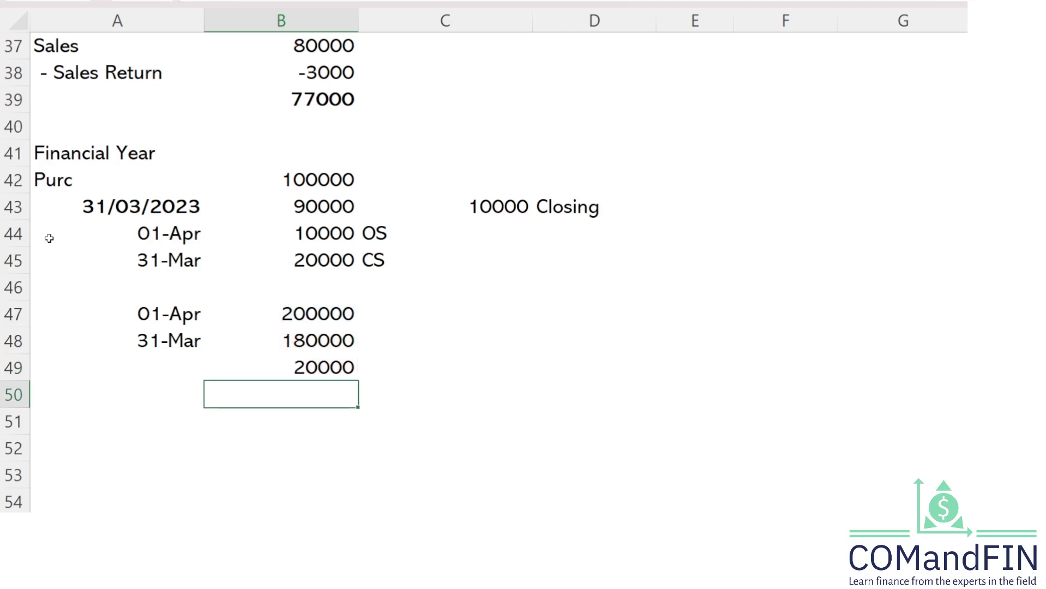
- Label the 200000 amount as "Purchase" in C47
key("Right")
key("Up")
key("Up")
key("Up")
type("Pu")
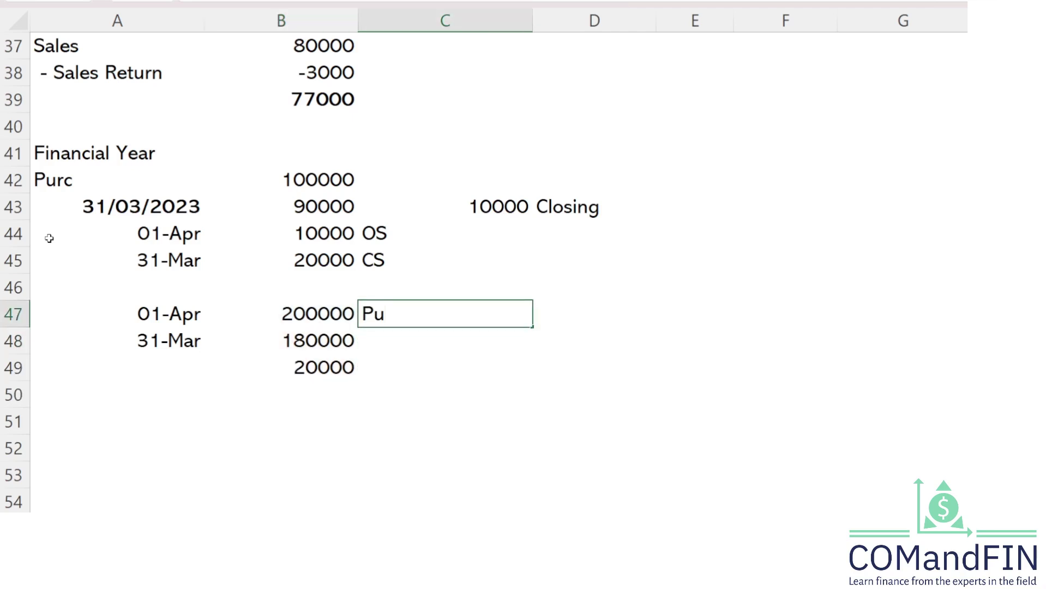
type("rchaaase")
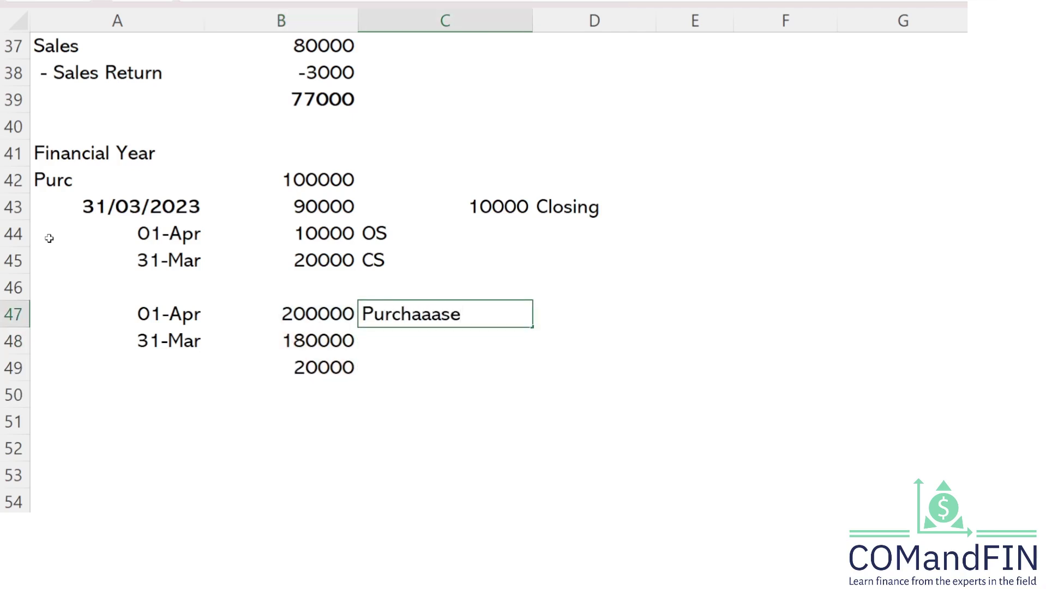
key("BackSpace")
key("BackSpace")
key("BackSpace")
key("BackSpace")
type("se")
key("Return")
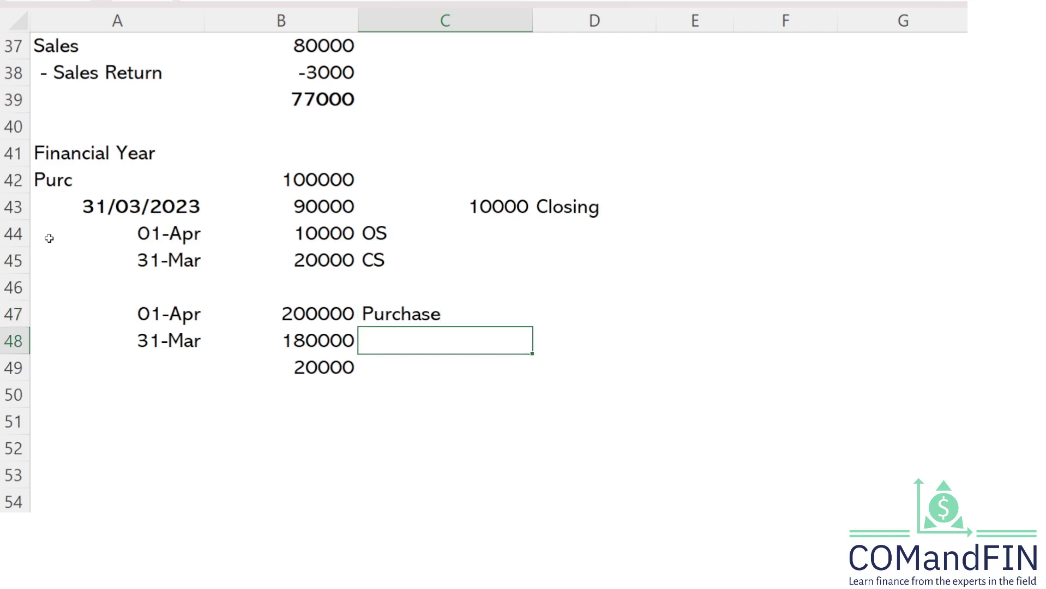
- Label the 180000 amount as "Cons" in C48
type("Coms")
key("BackSpace")
key("BackSpace")
type("ns")
key("Return")
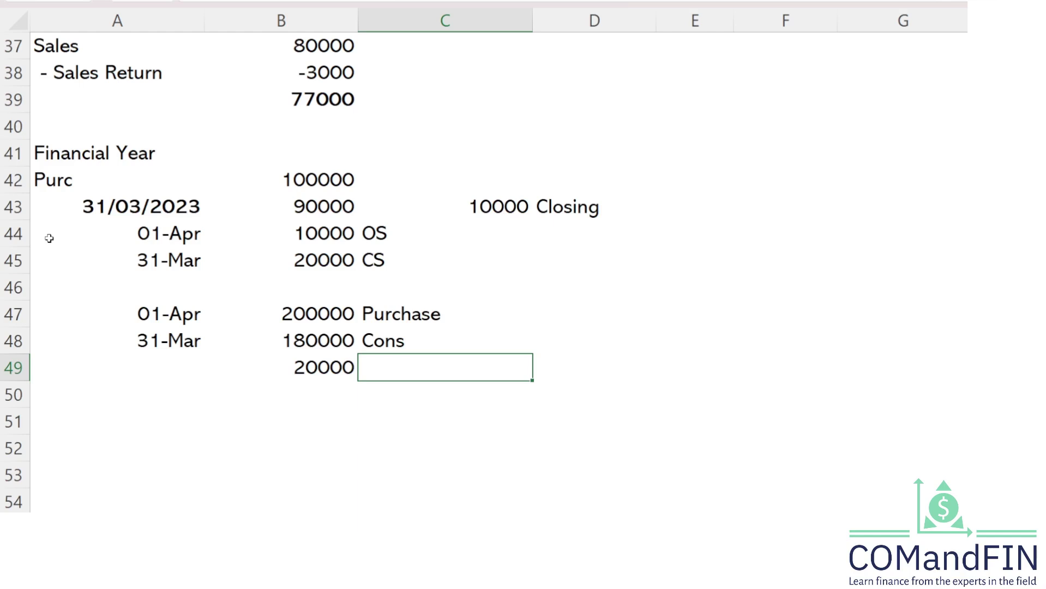
- Enter the label "OS" in A51, below the stock example
key("Down")
key("Down")
key("Down")
key("Down")
key("Down")
key("Down")
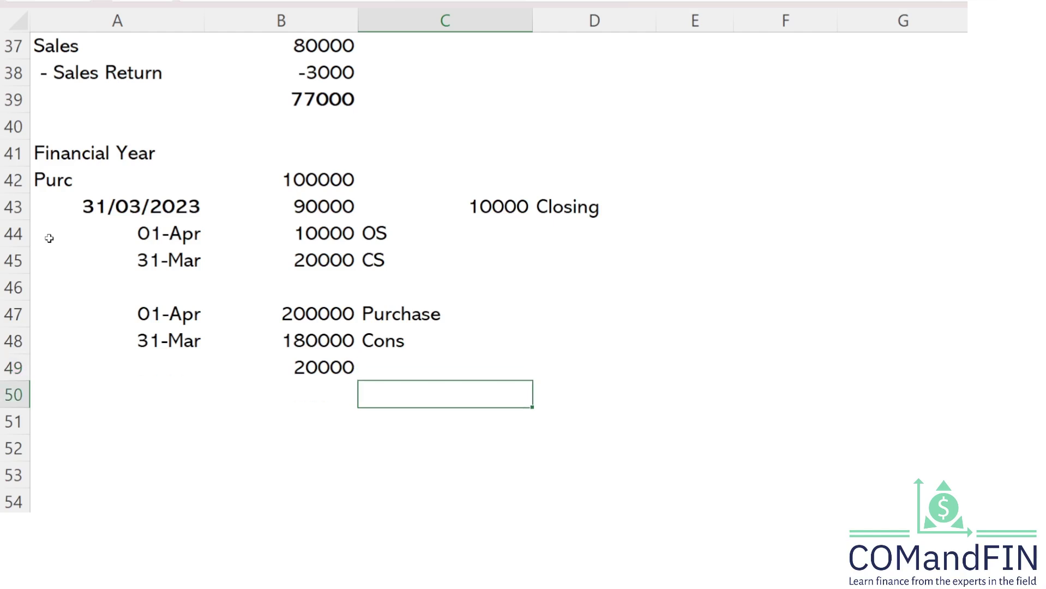
key("Left")
key("Up")
key("Up")
key("Up")
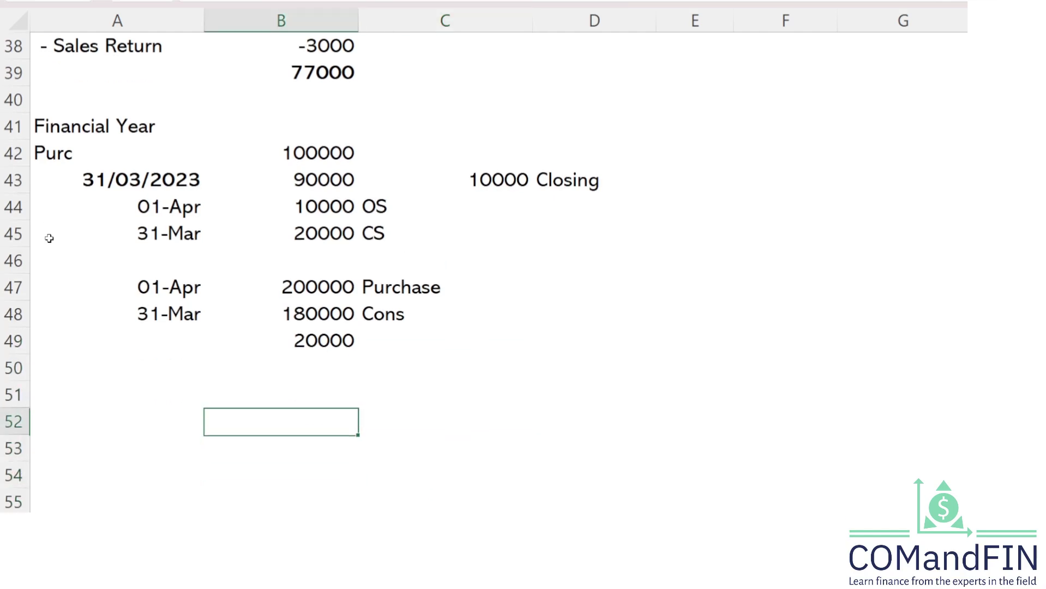
key("Up")
key("Left")
type("OS")
key("Return")
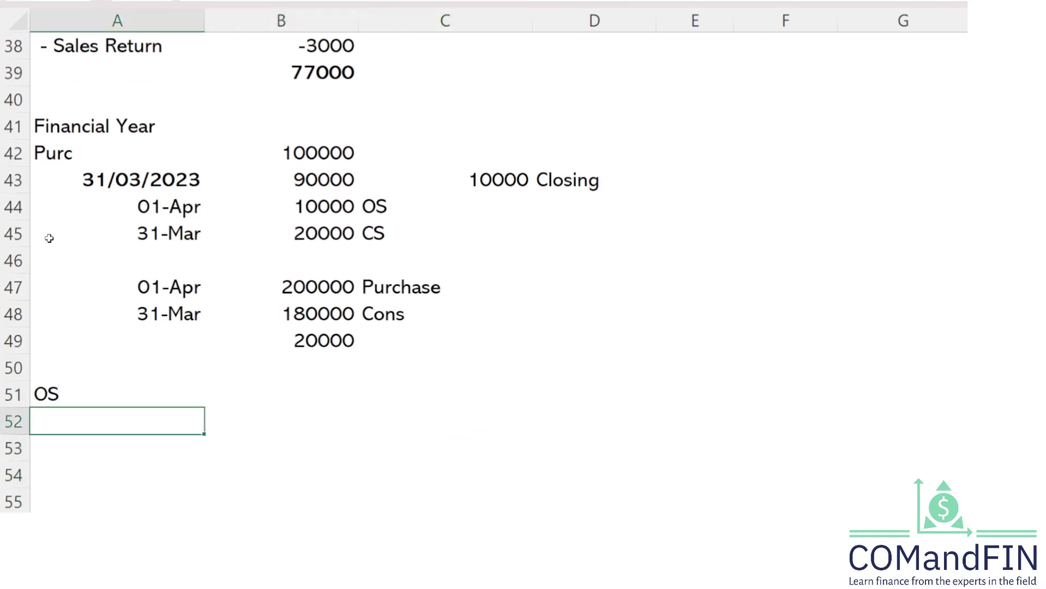
- Enter 10000 as the opening stock amount in B51
key("Up")
key("Right")
type("1000-")
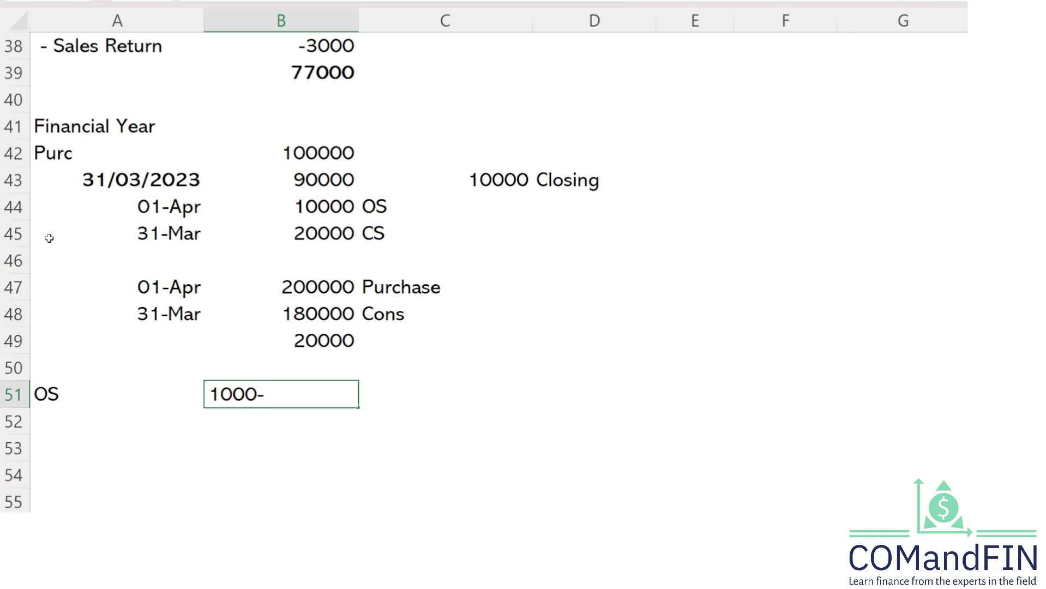
key("BackSpace")
type("0")
key("Return")
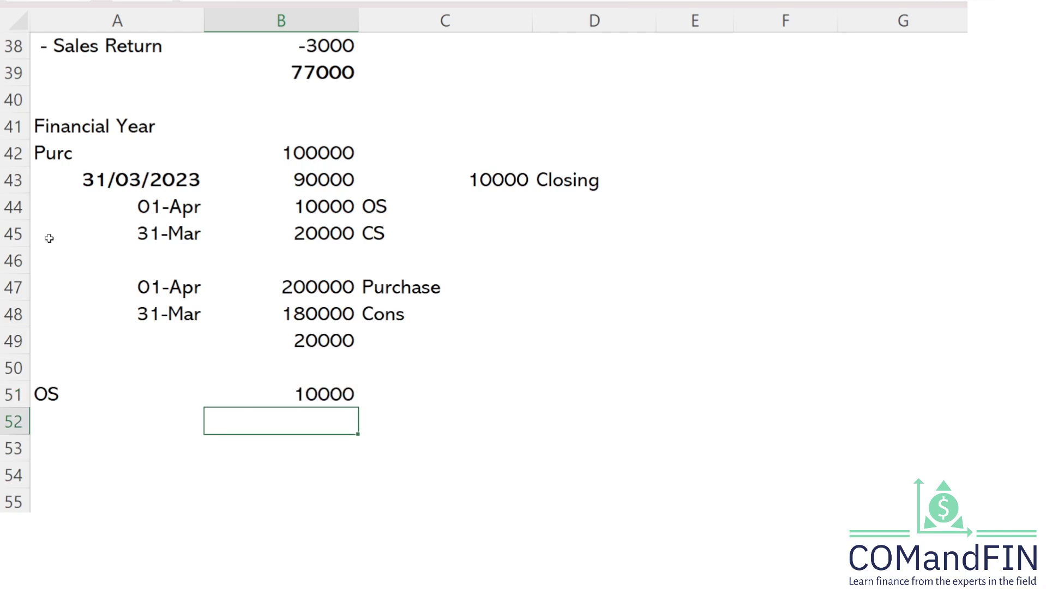
- Add a "CS" label in A52 with the amount 20000 in B52
key("Left")
type("CS")
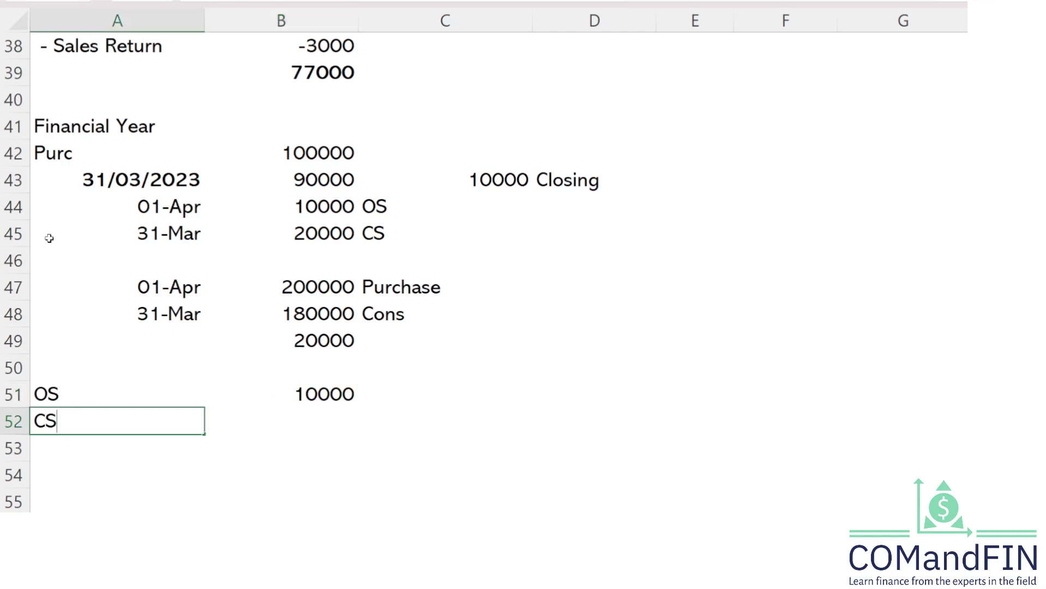
key("Return")
key("Down")
key("Right")
key("Up")
key("Up")
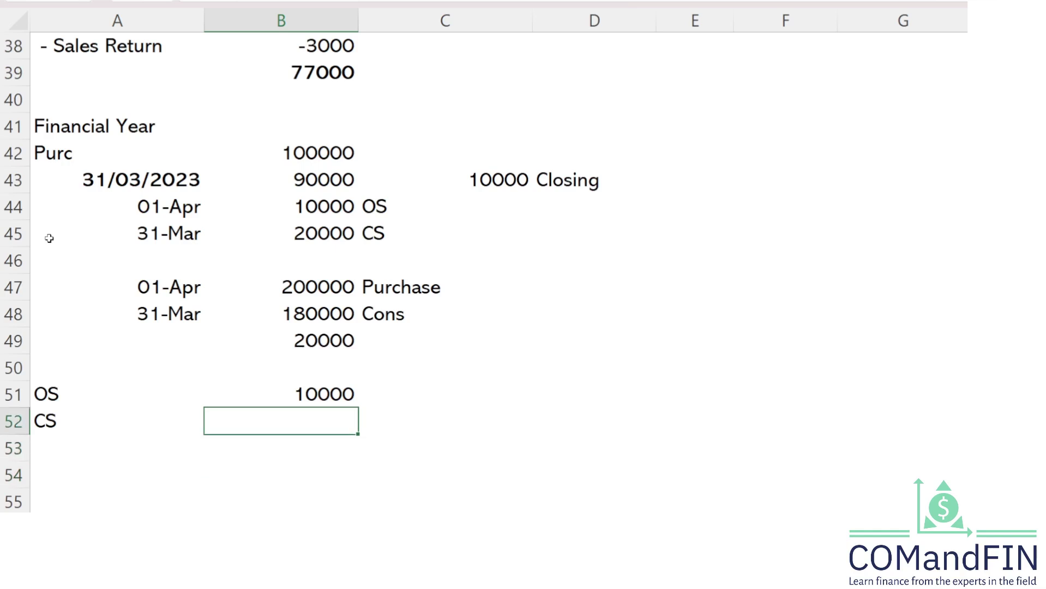
type("20000")
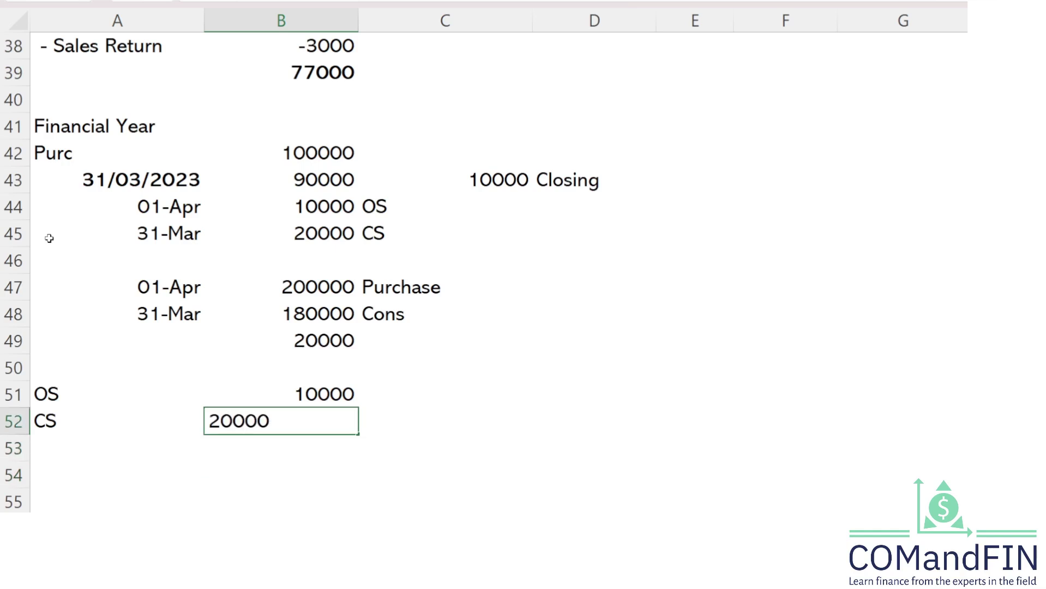
key("Return")
key("Down")
key("Down")
key("Down")
key("Down")
key("Down")
key("Down")
key("Down")
key("Down")
key("Down")
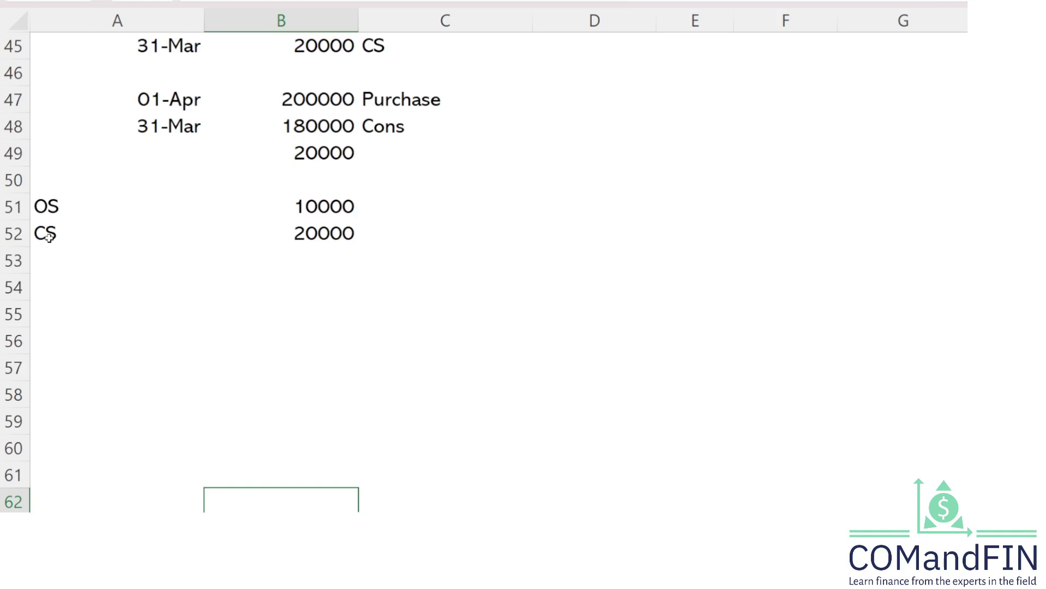
key("Up")
key("Up")
key("Up")
key("Up")
key("Up")
key("Up")
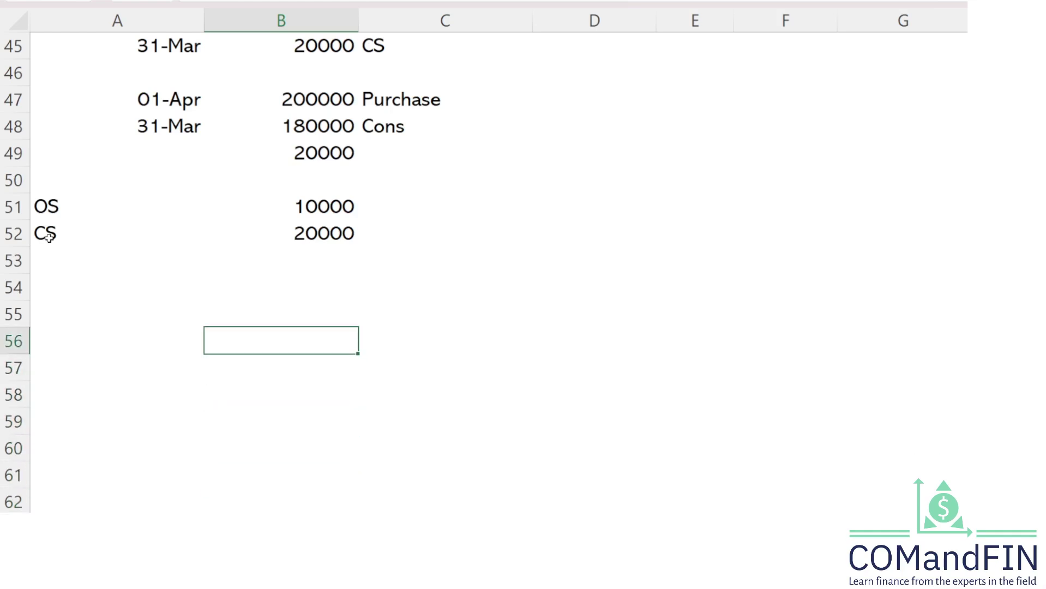
- Enter the label "Purchase" in A53, below the CS row
key("Up")
key("Up")
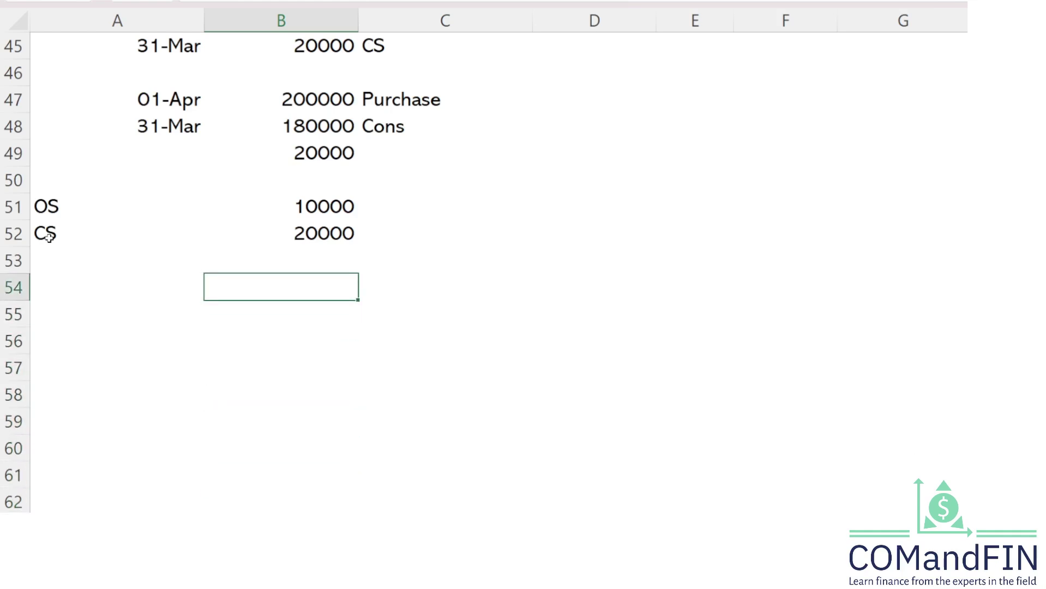
key("Left")
key("Up")
type("Purchase")
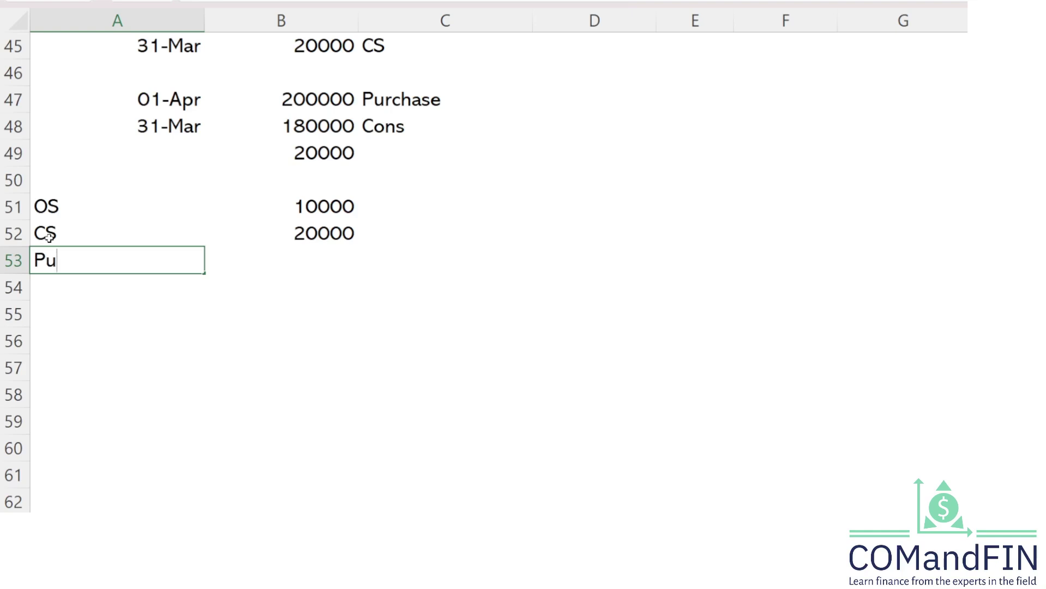
key("Return")
- Link the Purchase amount in B53 to the net purchase total in B34
key("Right")
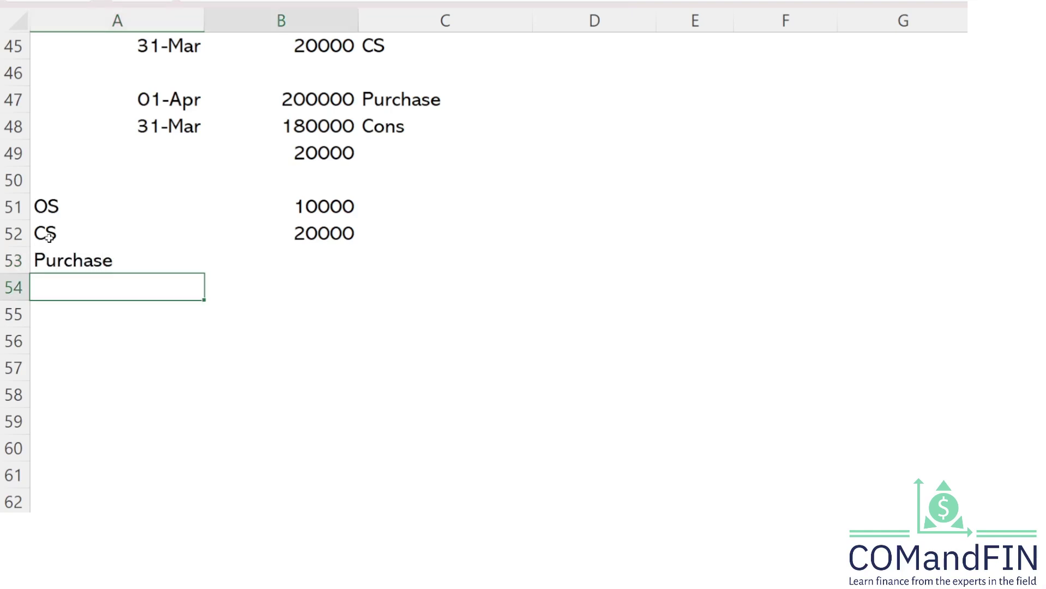
key("Up")
type("=")
key("Up")
key("Up")
key("Up")
key("Up")
key("Up")
key("Up")
key("Up")
key("Up")
key("Up")
key("Up")
key("Up")
key("Up")
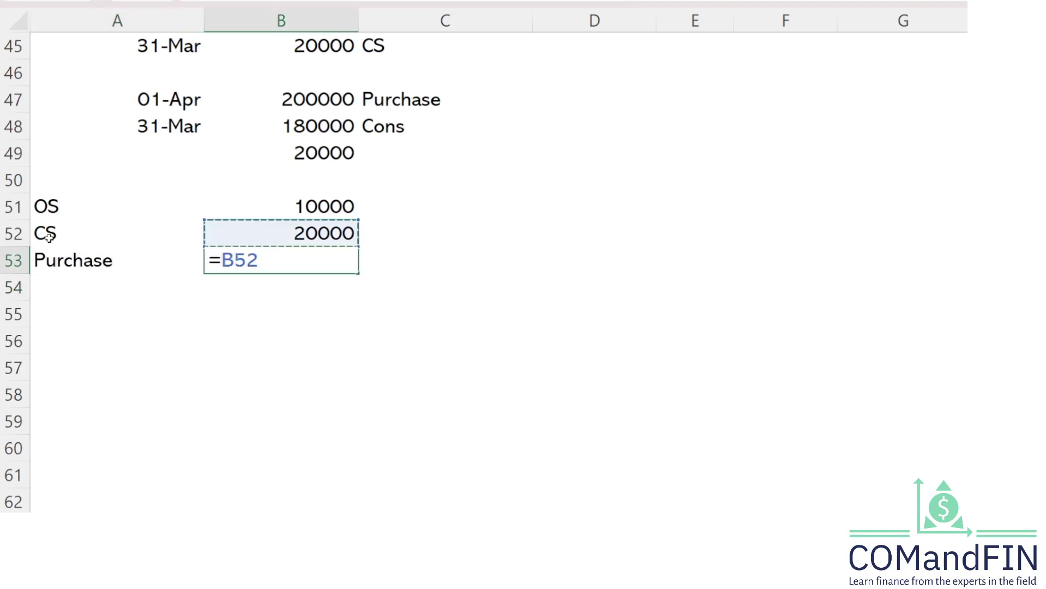
key("Up")
key("Up")
key("Up")
key("Up")
key("Up")
key("Up")
key("Up")
key("Up")
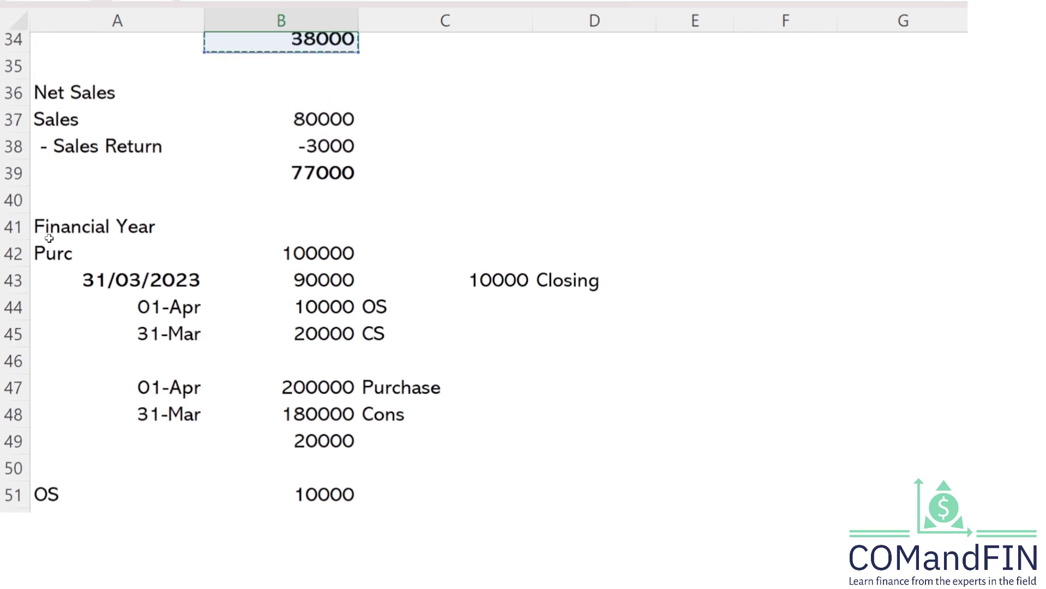
key("Up")
key("Up")
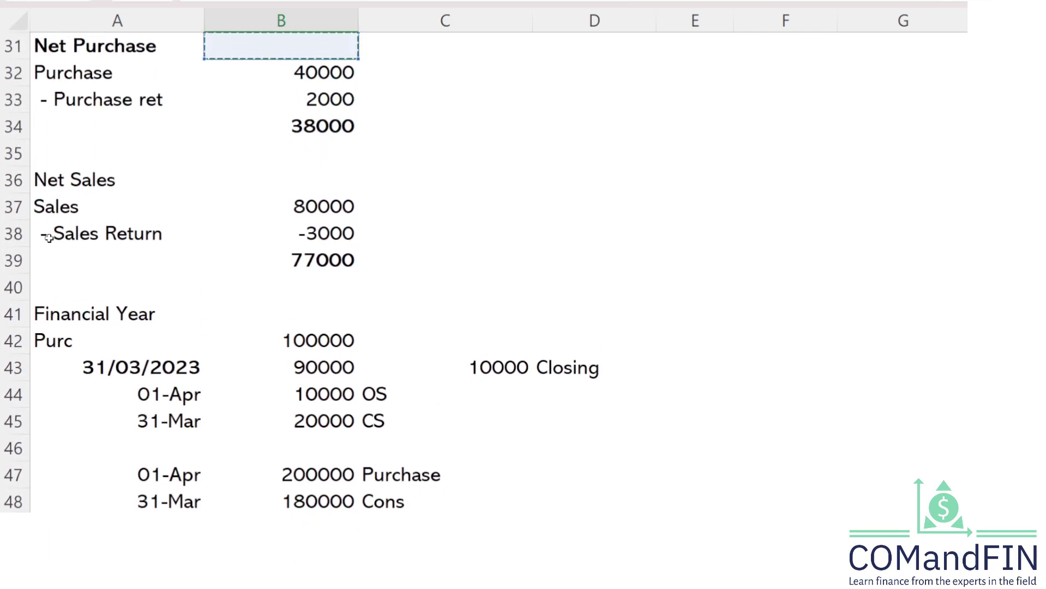
key("Down")
key("Down")
key("Down")
key("Return")
key("Down")
key("Down")
key("Down")
key("Down")
key("Down")
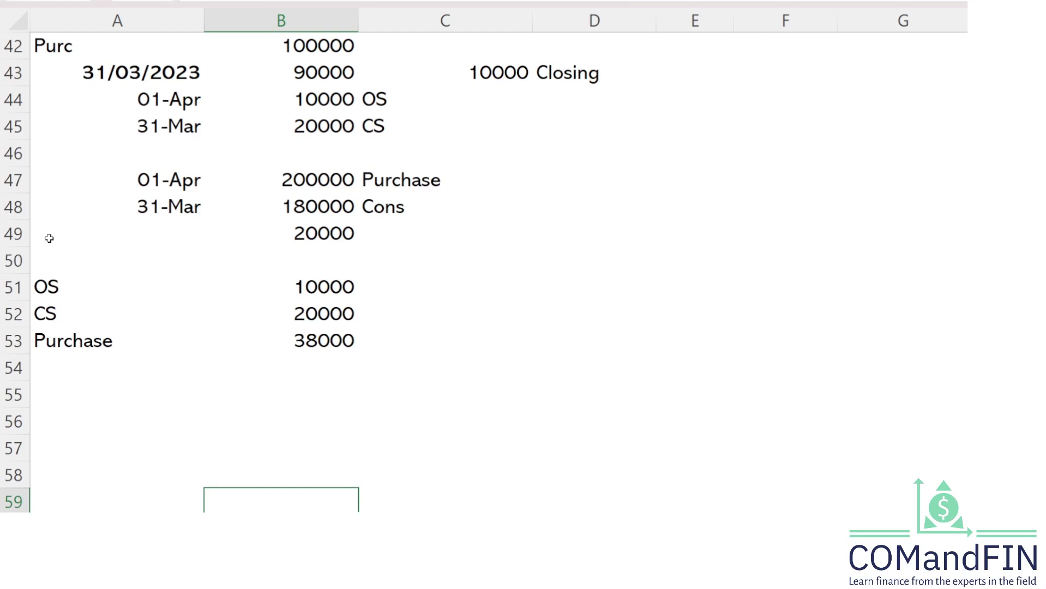
key("Up")
key("Up")
key("Up")
key("Up")
key("Up")
key("Up")
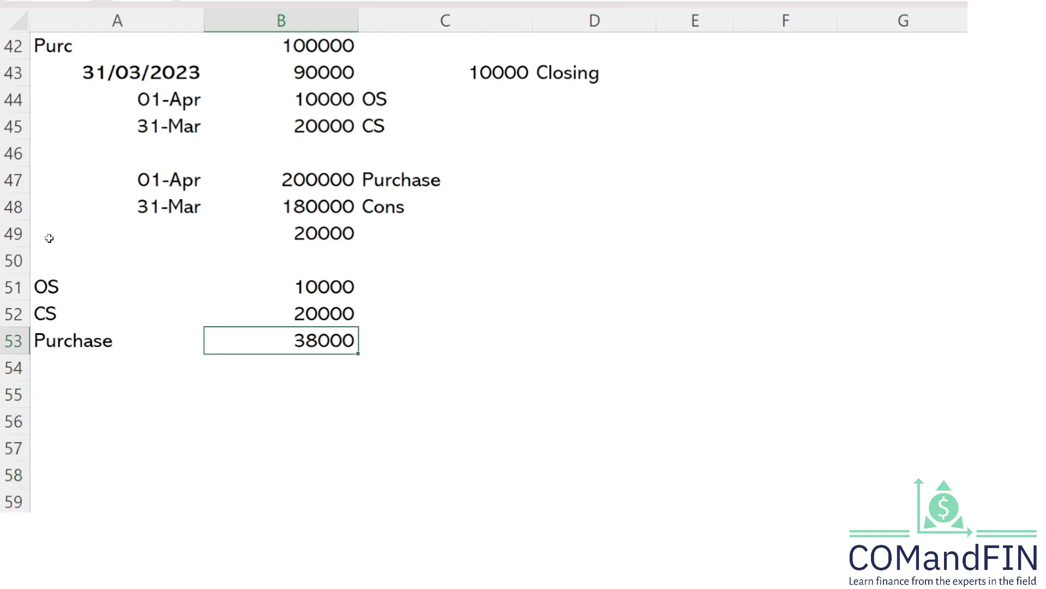
- Enter the label "Purc" in A55, leaving a blank row below Purchase
key("Down")
key("Left")
key("Down")
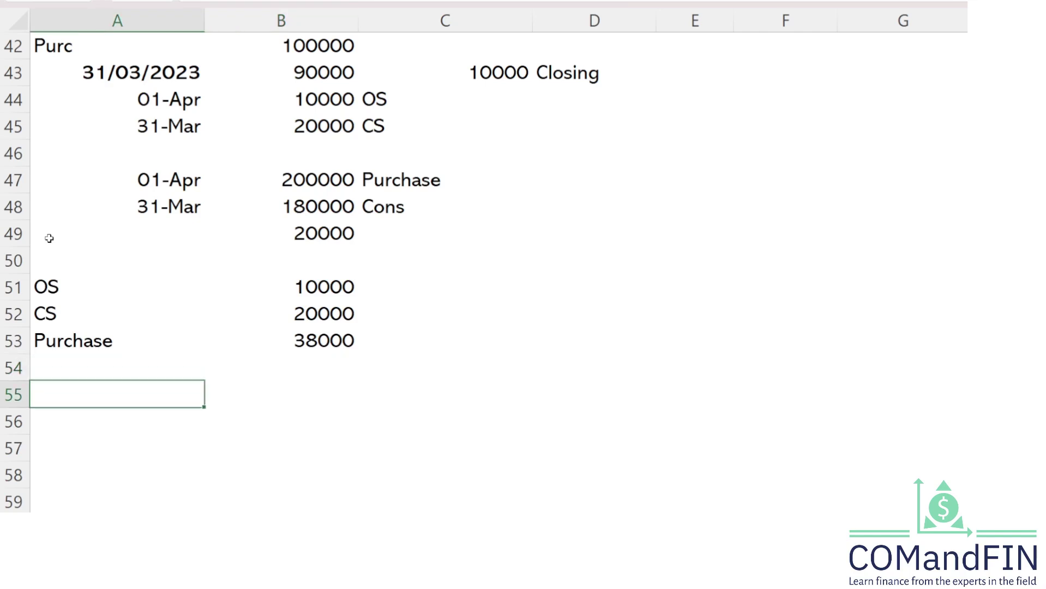
type("Purc")
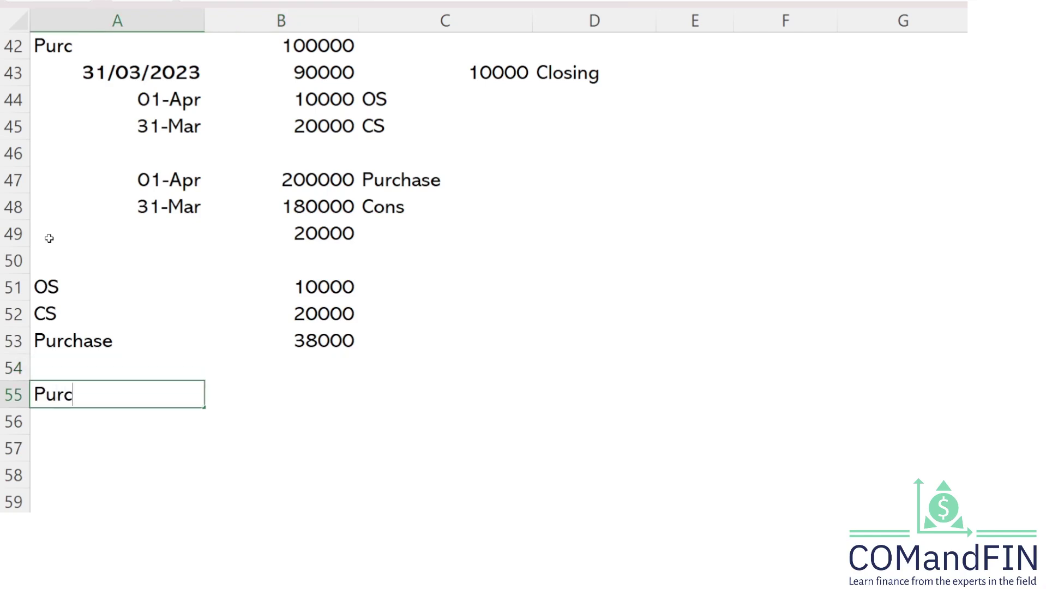
key("Return")
key("Return")
key("Up")
key("Up")
key("Right")
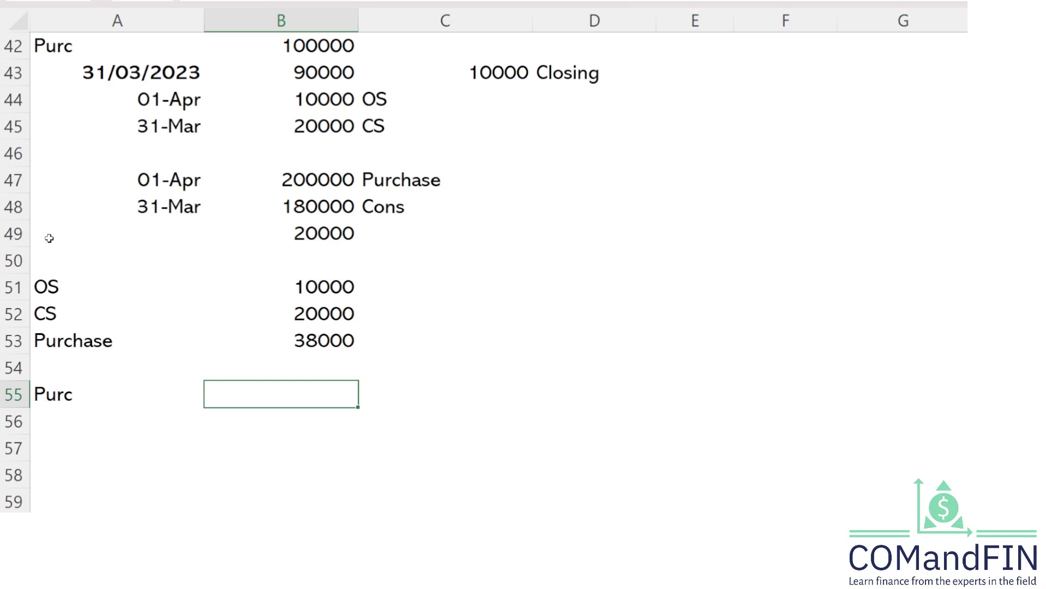
- Label A55 as "Total Stock"
key("Left")
type("T")
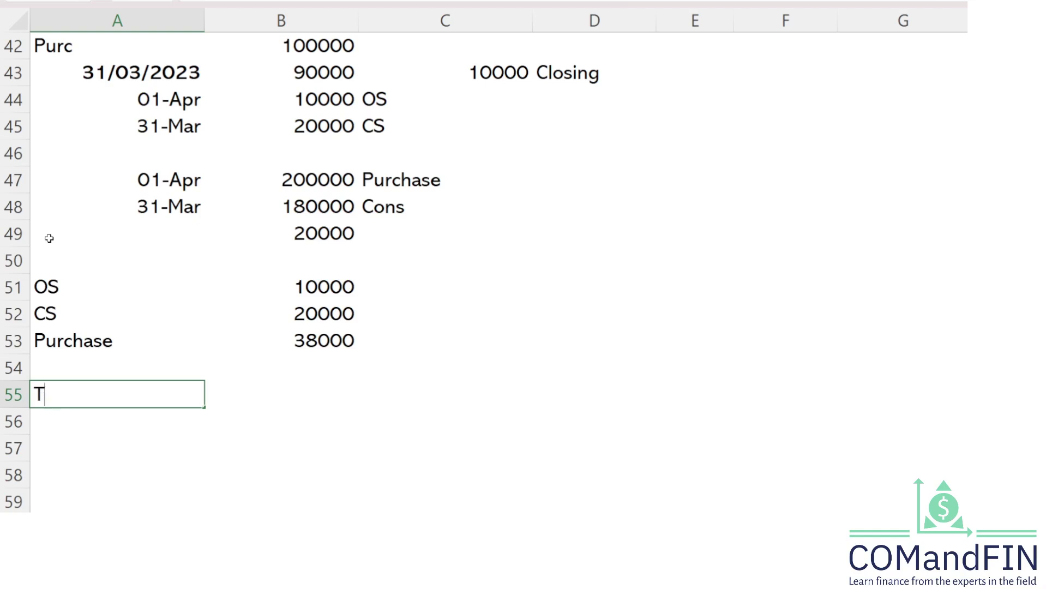
type("otal Stock")
key("Return")
- Calculate the total stock in B55 by adding the opening stock in B51 and the purchases in B53
key("Right")
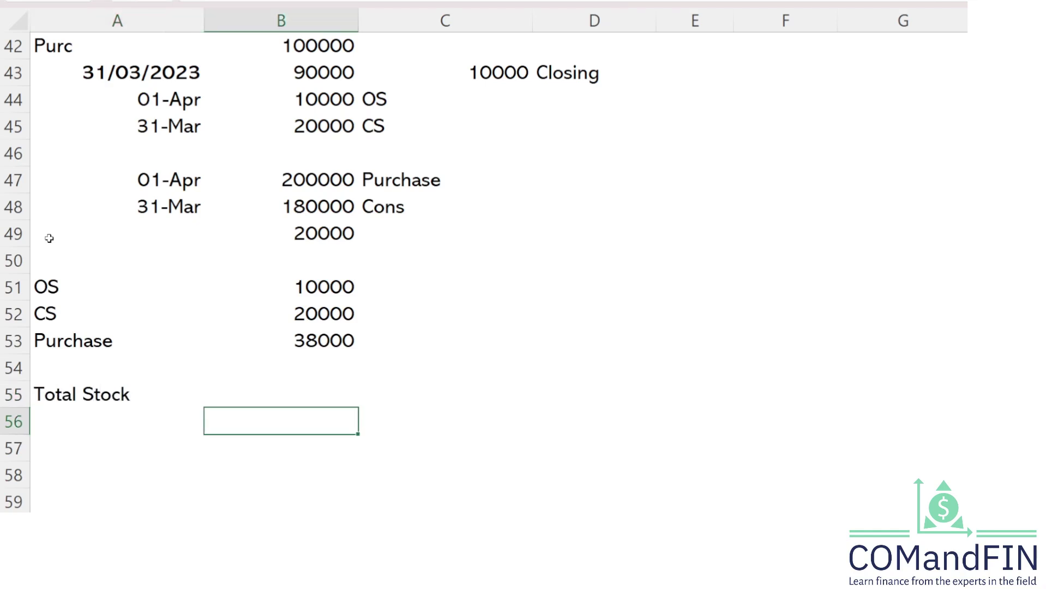
key("Up")
type("=")
key("Up")
key("Up")
key("Up")
key("Up")
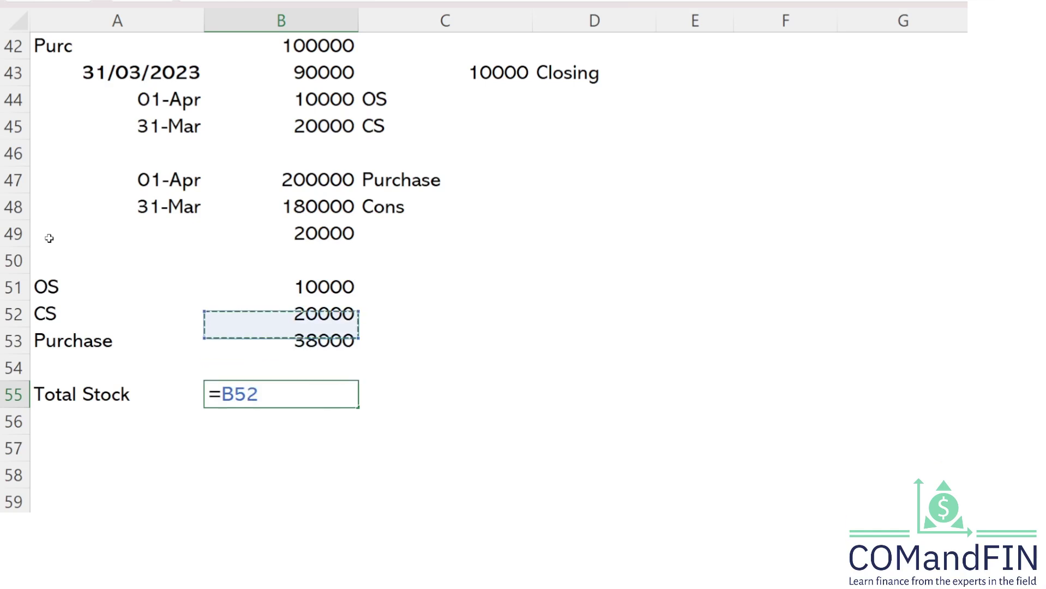
type("+")
key("Up")
key("Up")
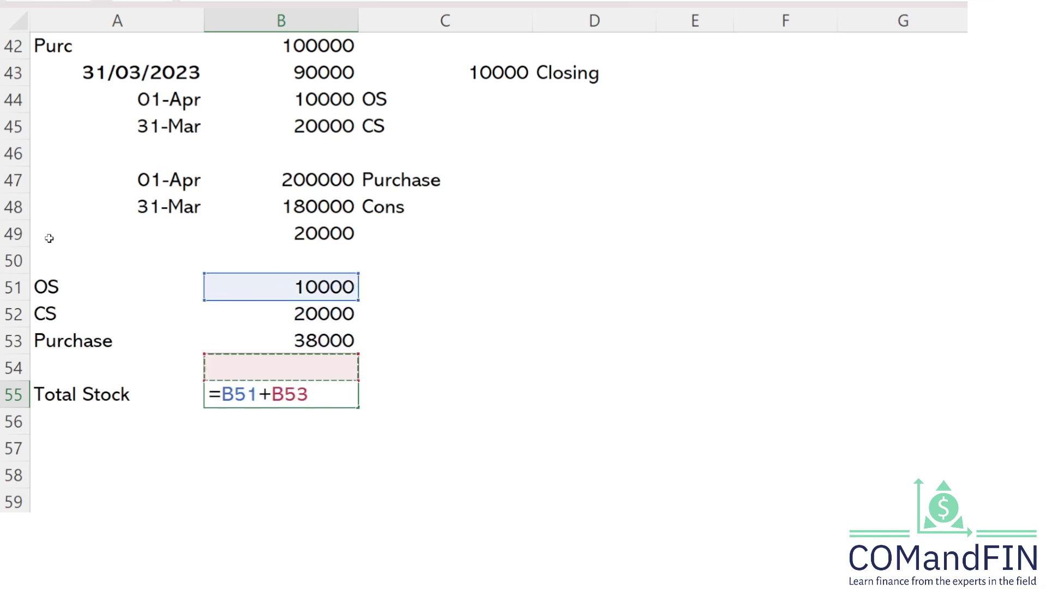
key("Return")
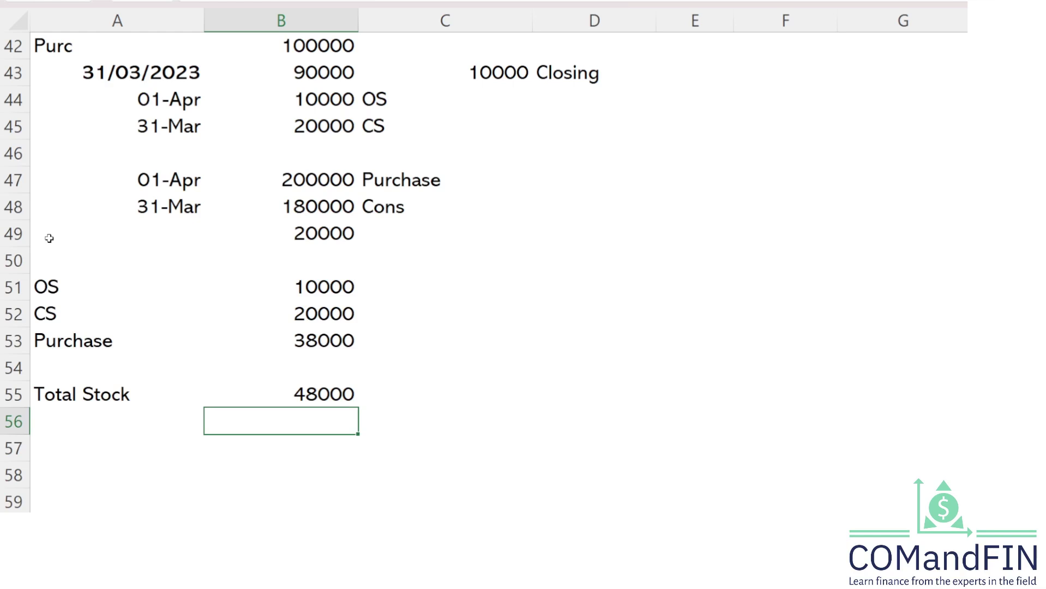
- Review which cells the Total Stock formula in B55 adds up
key("Up")
key("F2")
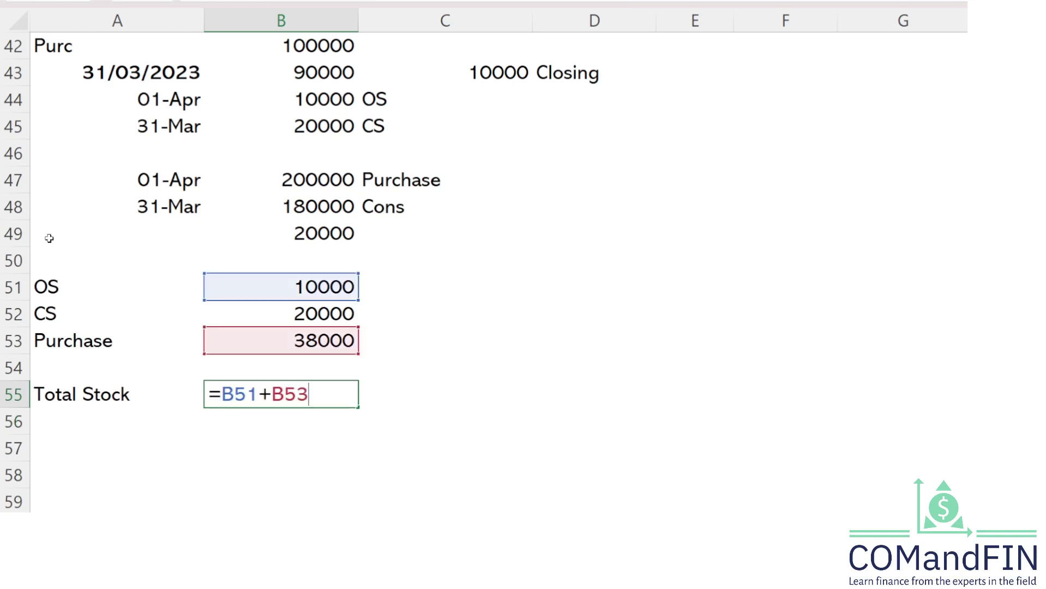
key("Return")
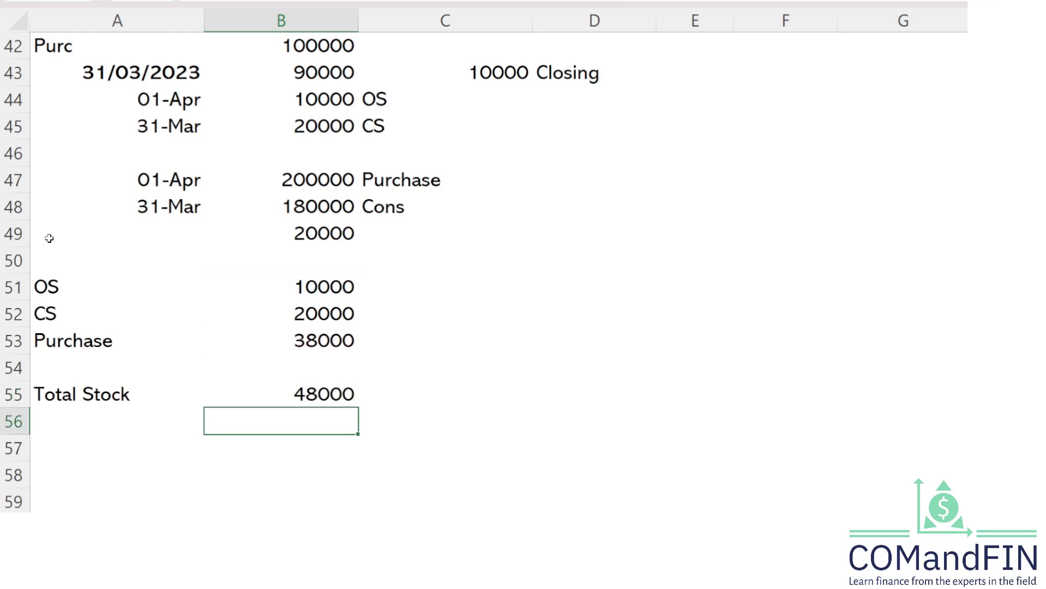
key("Down")
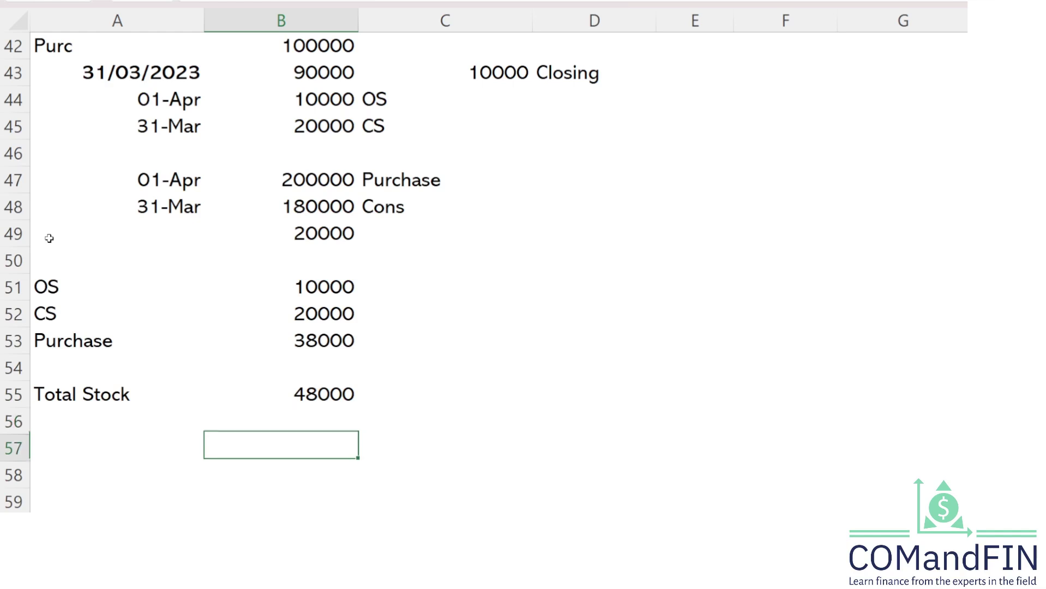
key("Up")
key("Up")
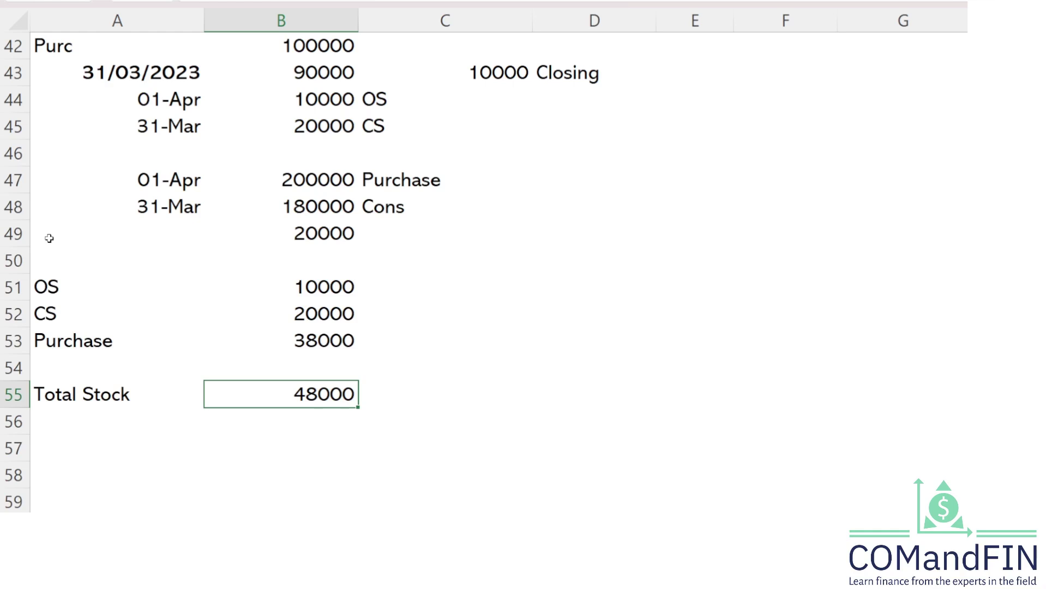
- Add a closing stock line in row 56 with the label "CS" and the amount 20000
key("Left")
key("Down")
key("Down")
key("Down")
key("Down")
key("Down")
key("Down")
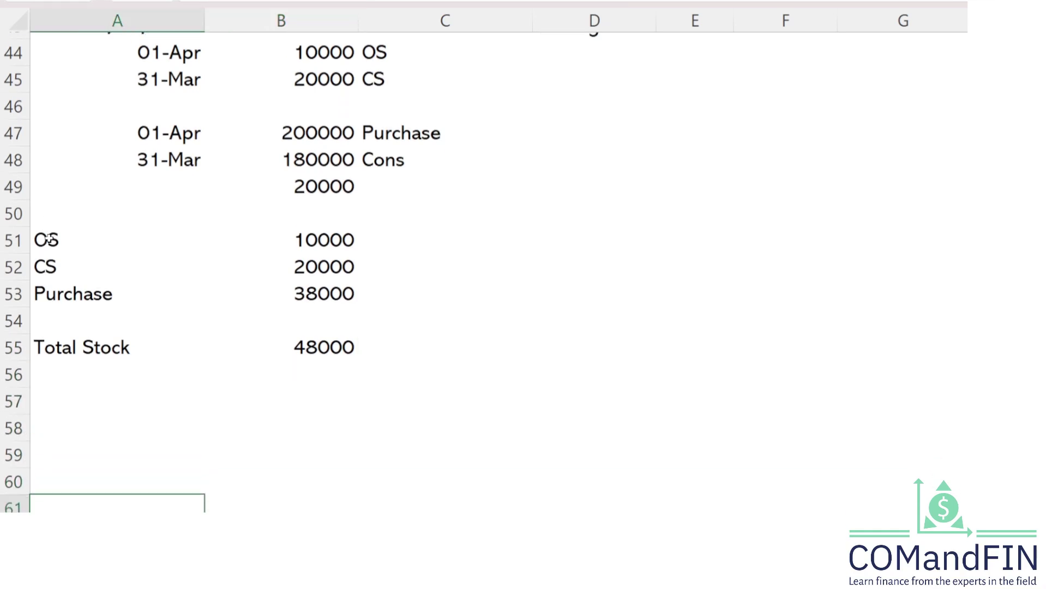
key("Up")
key("Up")
key("Up")
key("Up")
key("Up")
type("CS")
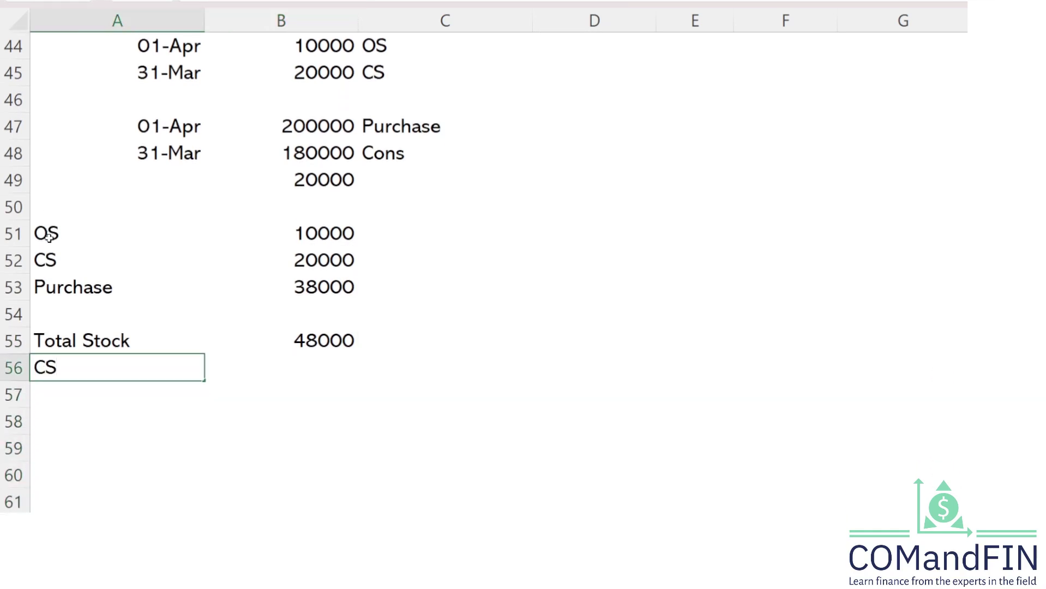
key("Return")
key("Up")
key("Right")
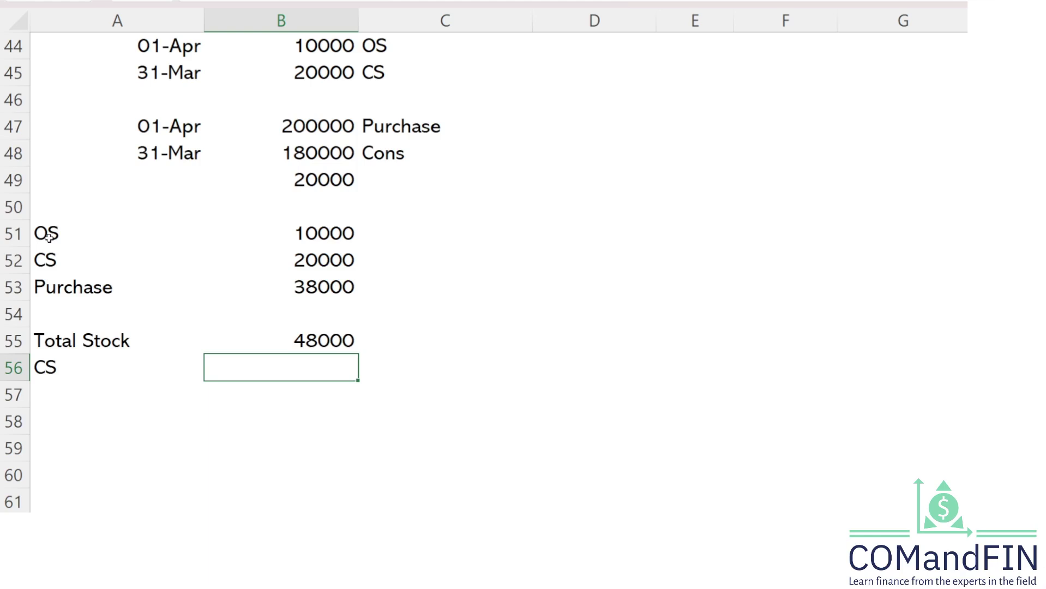
type("20000")
key("Return")
- Enter the label "Consum" in A57, below the CS line
key("Left")
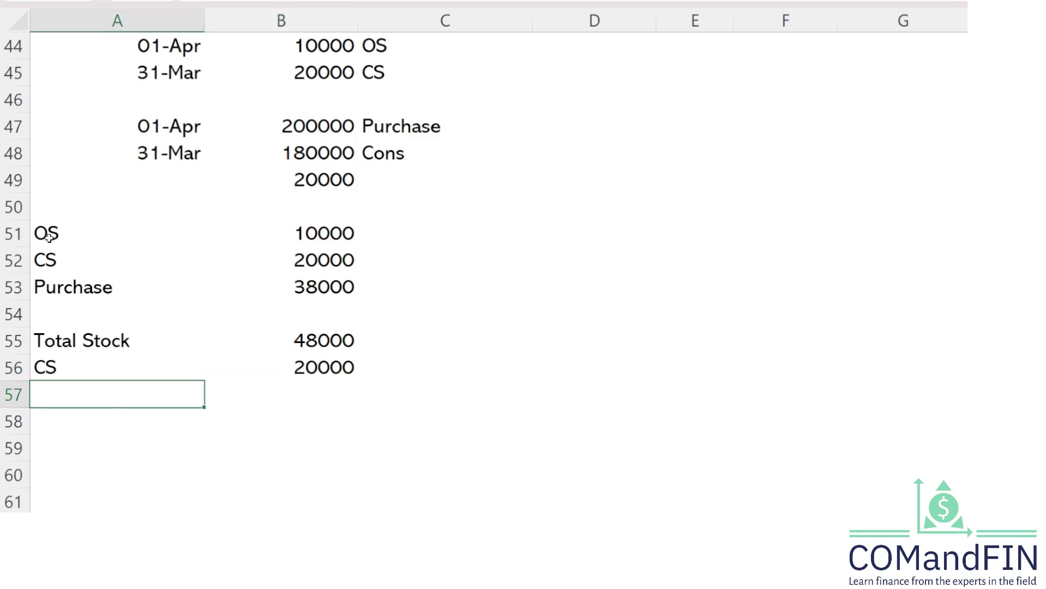
type("Consum")
key("Return")
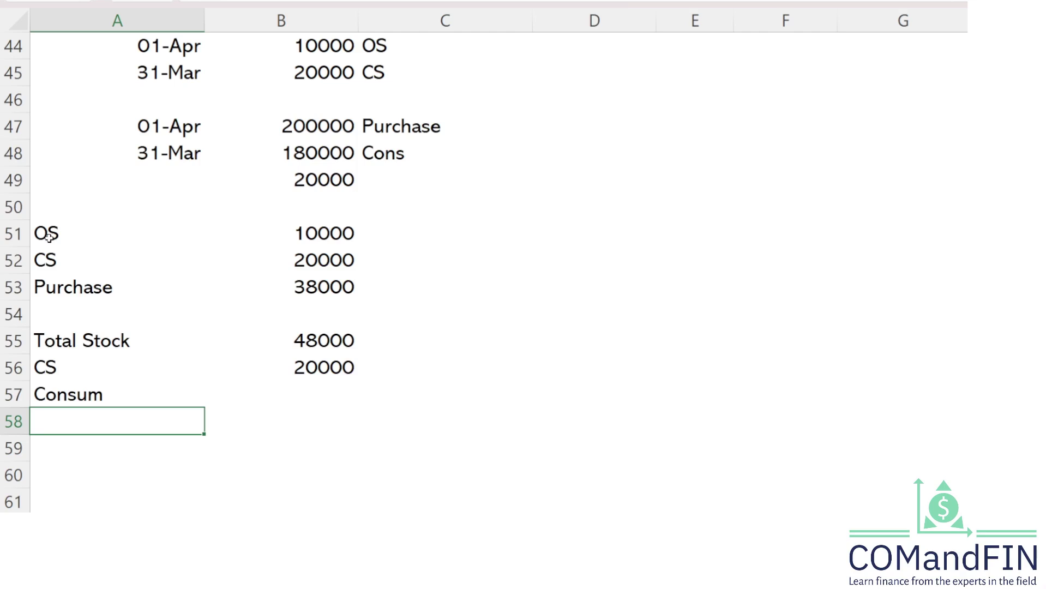
- Calculate the consumption in B57 by subtracting the closing stock in B56 from the total stock in B55
key("Right")
key("Up")
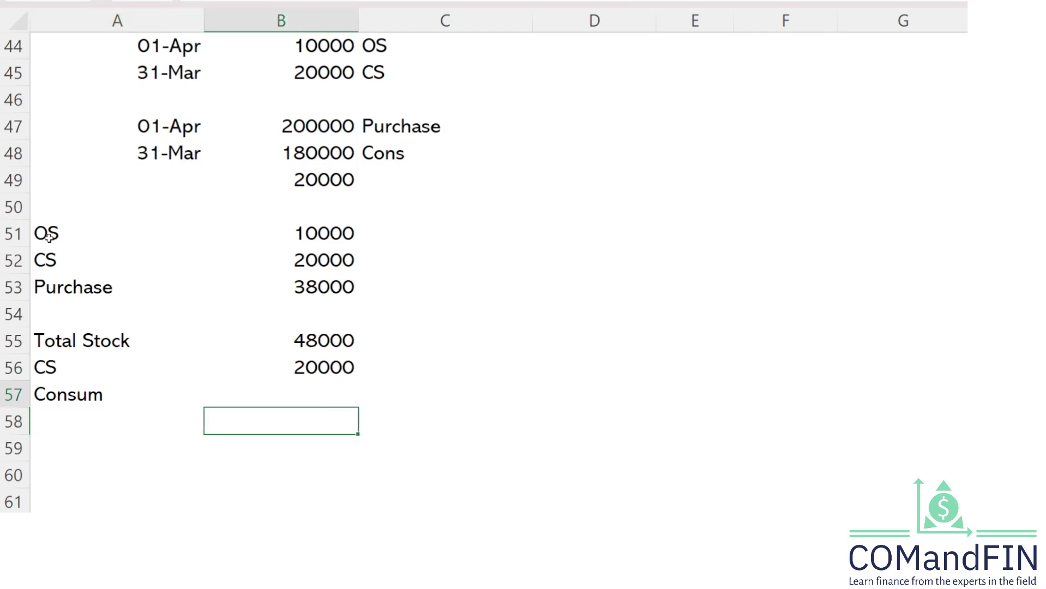
type("=")
key("Up")
key("Up")
type("-")
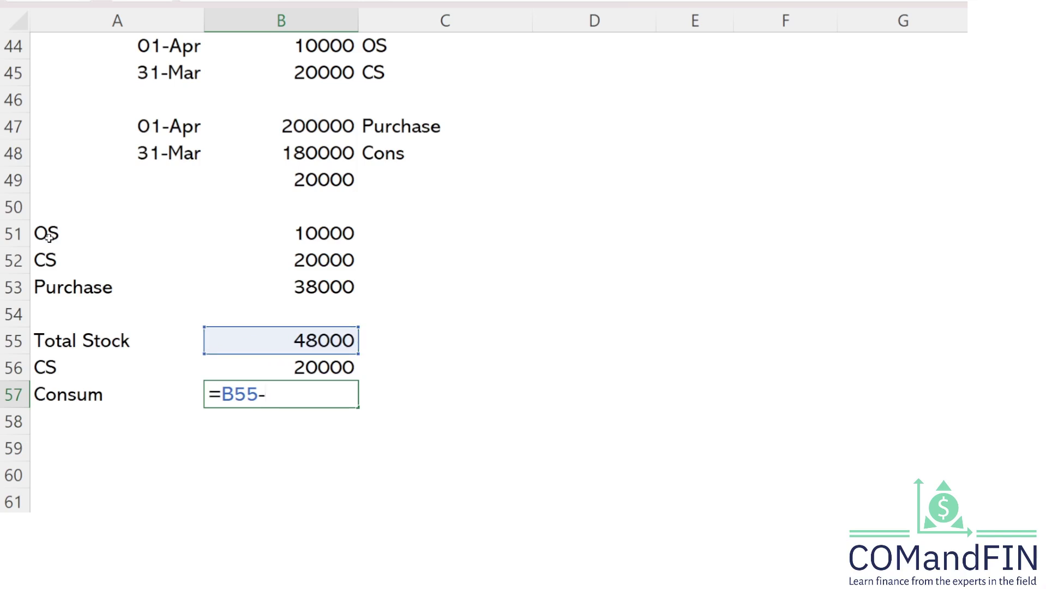
key("Up")
key("Return")
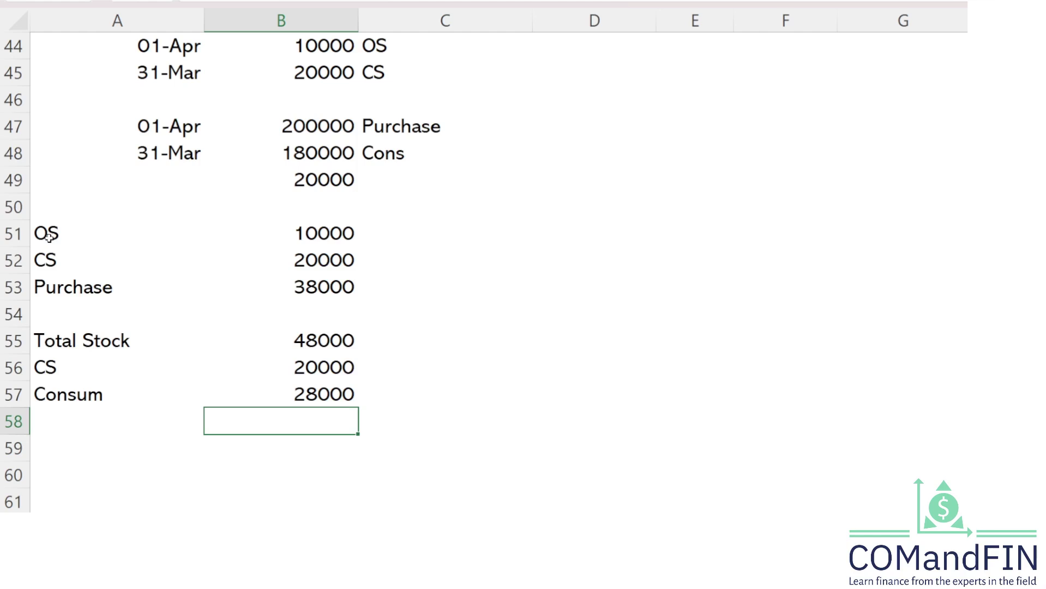
- Enter the label "COMC" in A59, two rows below the Consum line
key("Down")
key("Down")
key("Down")
key("Down")
key("Down")
key("Down")
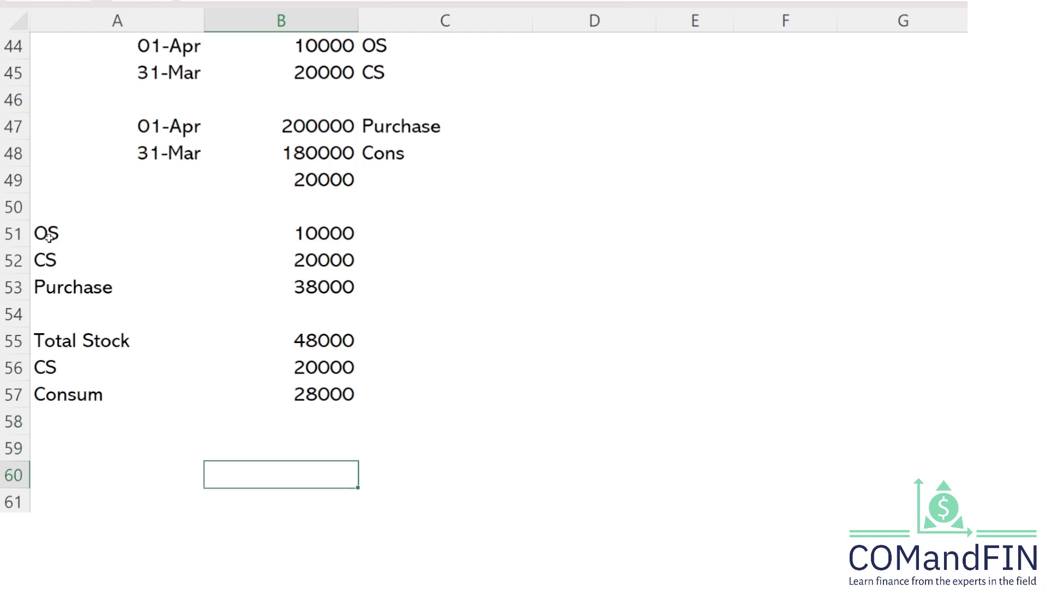
key("Up")
key("Up")
key("Up")
key("Left")
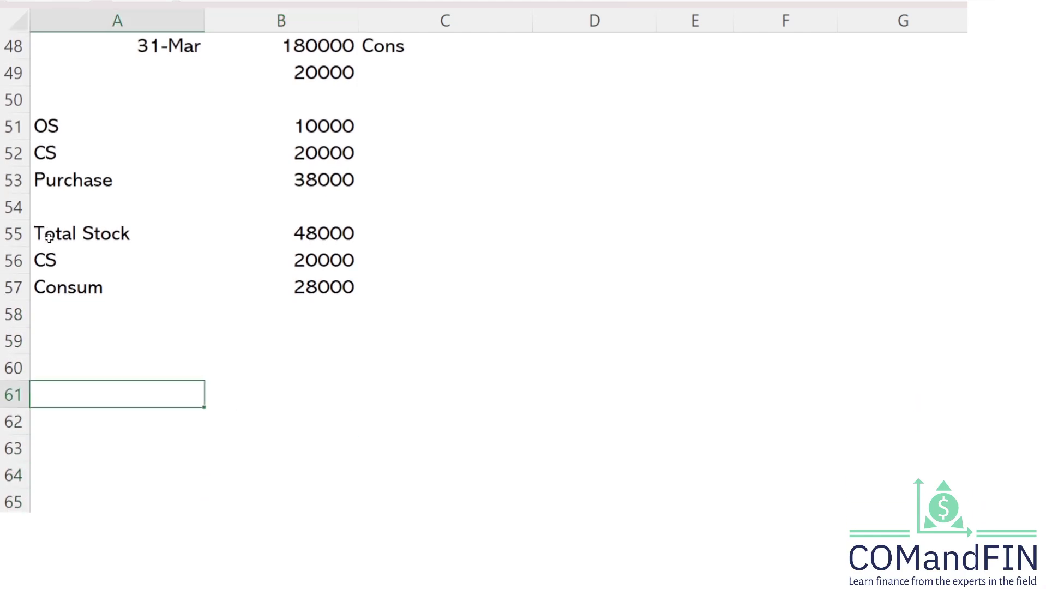
key("Up")
key("Up")
key("Up")
key("Down")
type("COMC")
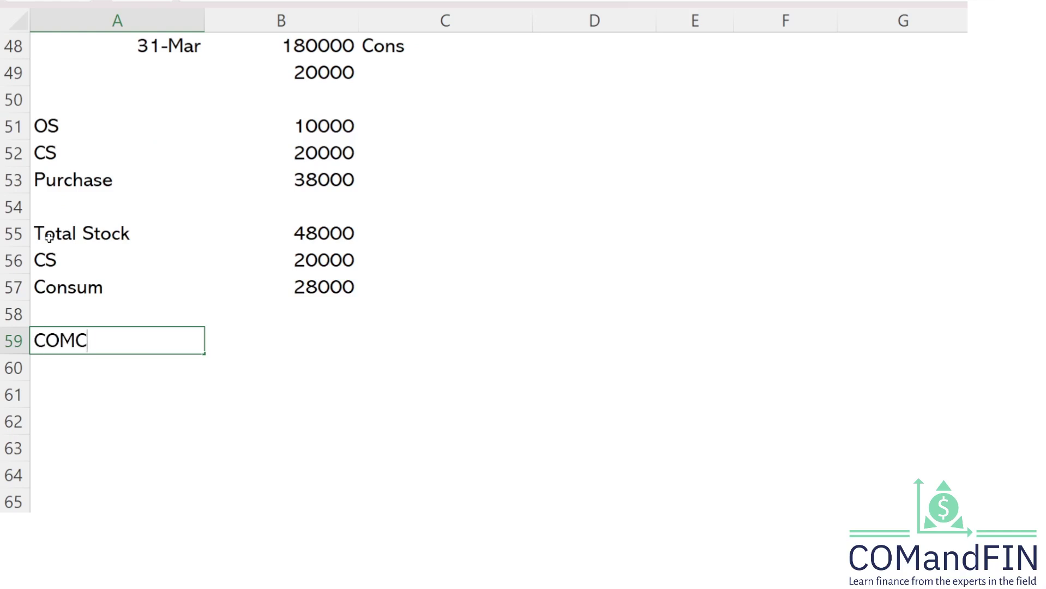
key("Return")
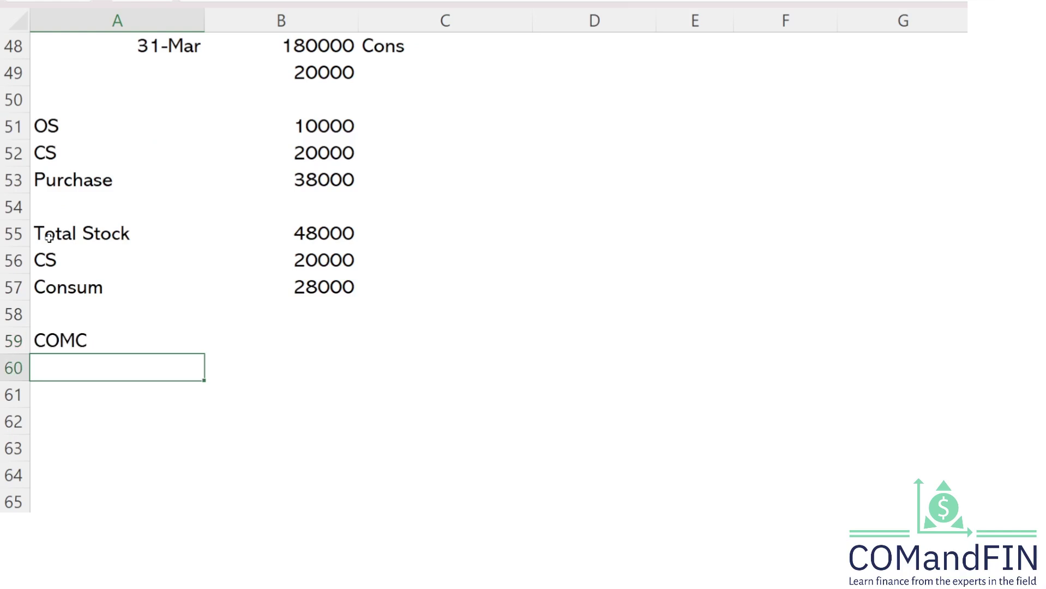
- Review which cells the Total Stock formula in B55 refers to
key("Up")
key("Up")
key("Up")
key("Up")
key("Up")
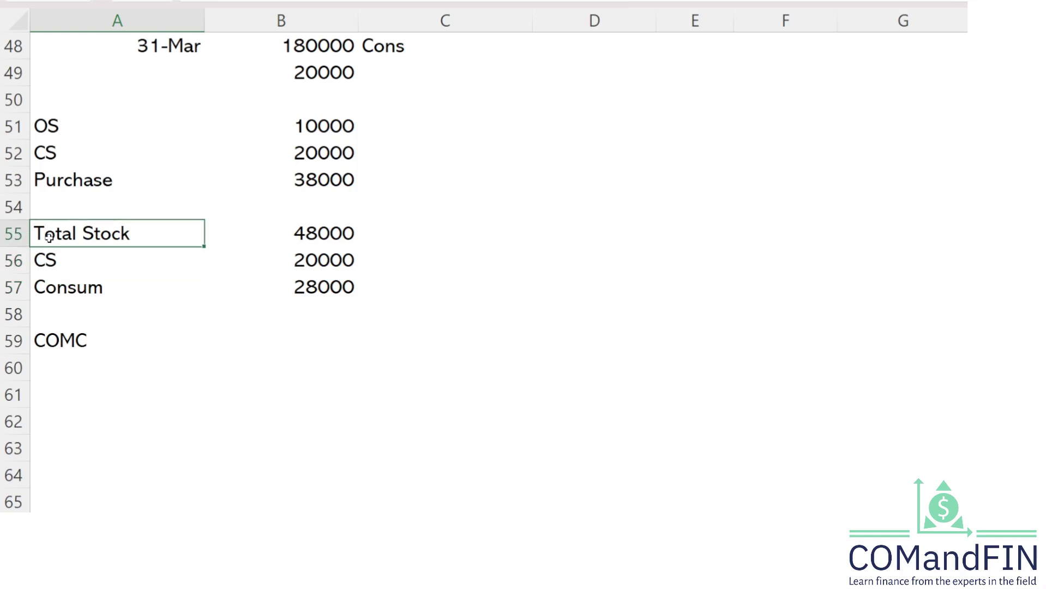
key("Right")
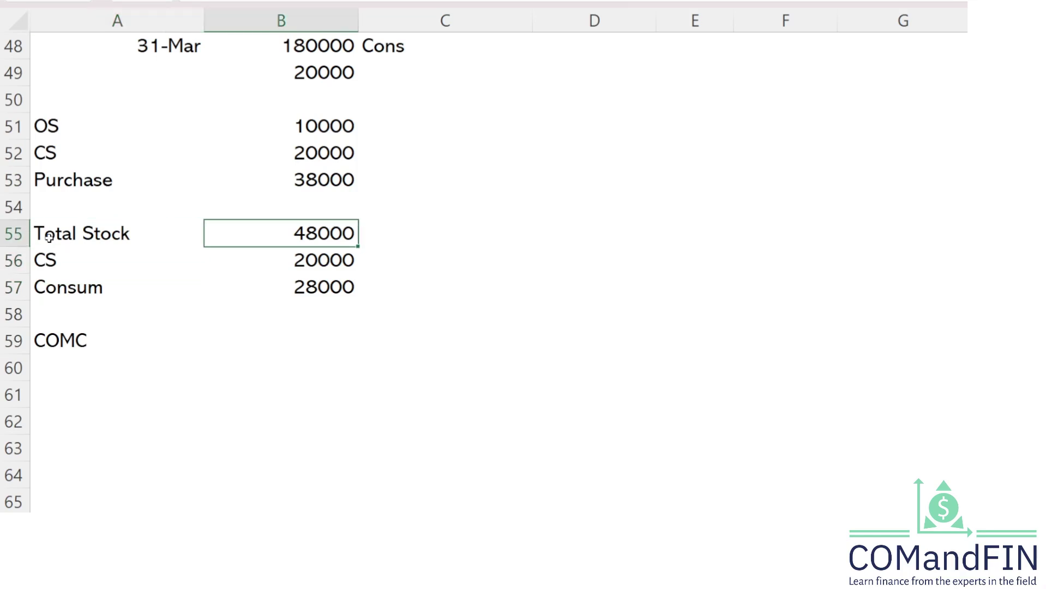
key("F2")
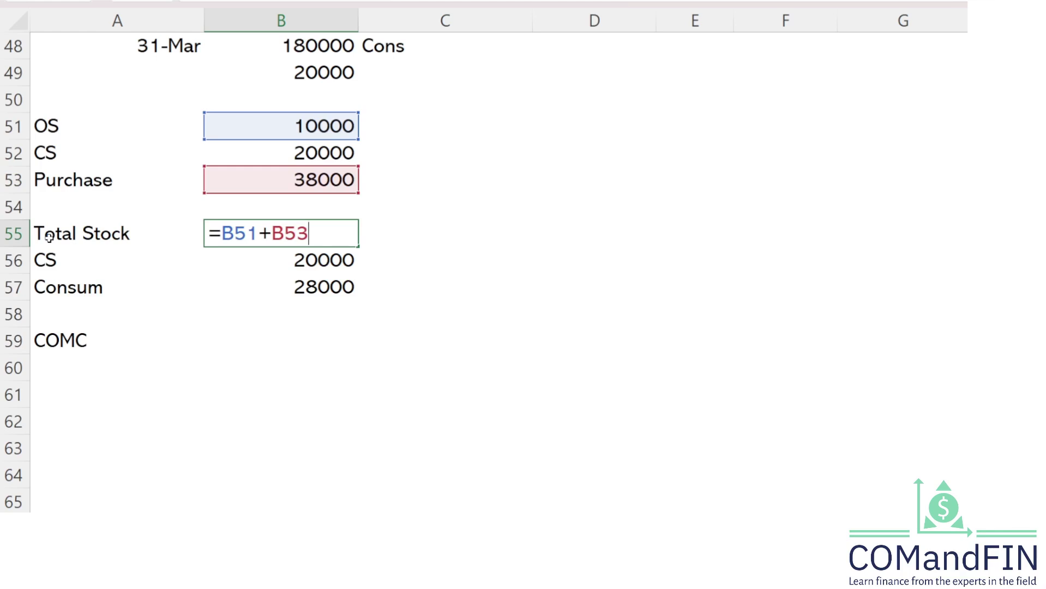
key("Return")
- Write the formula description "OS + PUR - CS" as text in B59, beside the COMC label
key("Down")
key("Down")
key("Down")
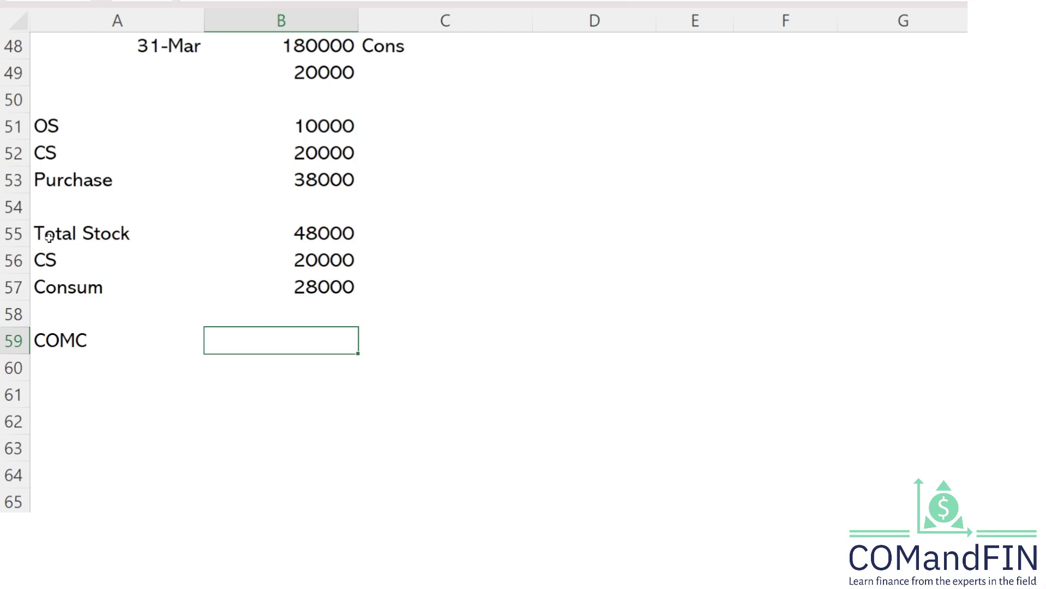
type("OS + p")
key("BackSpace")
type("UR")
key("BackSpace")
key("BackSpace")
type("PUR - ")
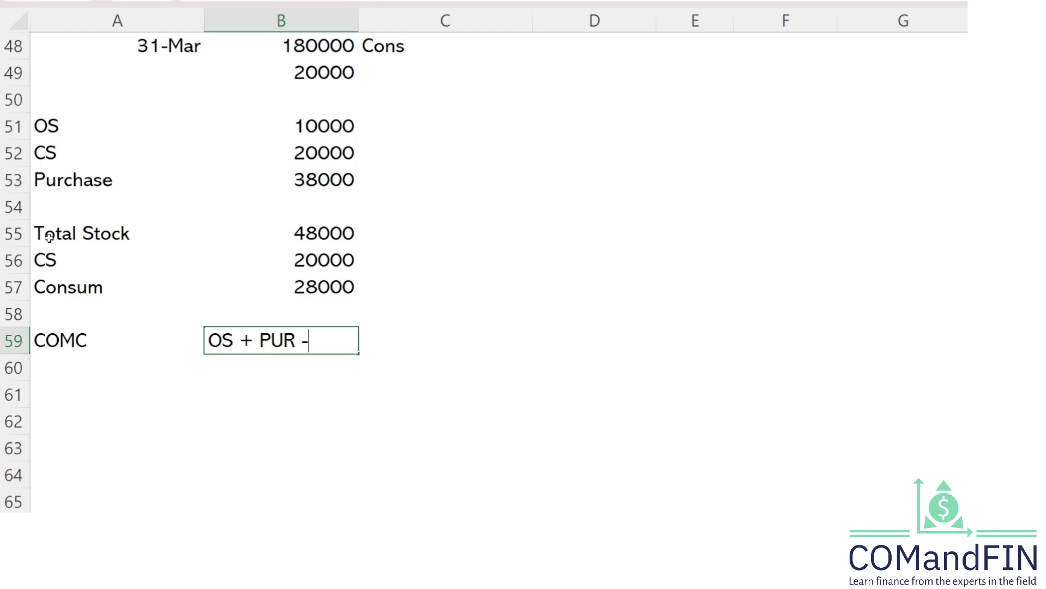
type("CS")
key("Return")
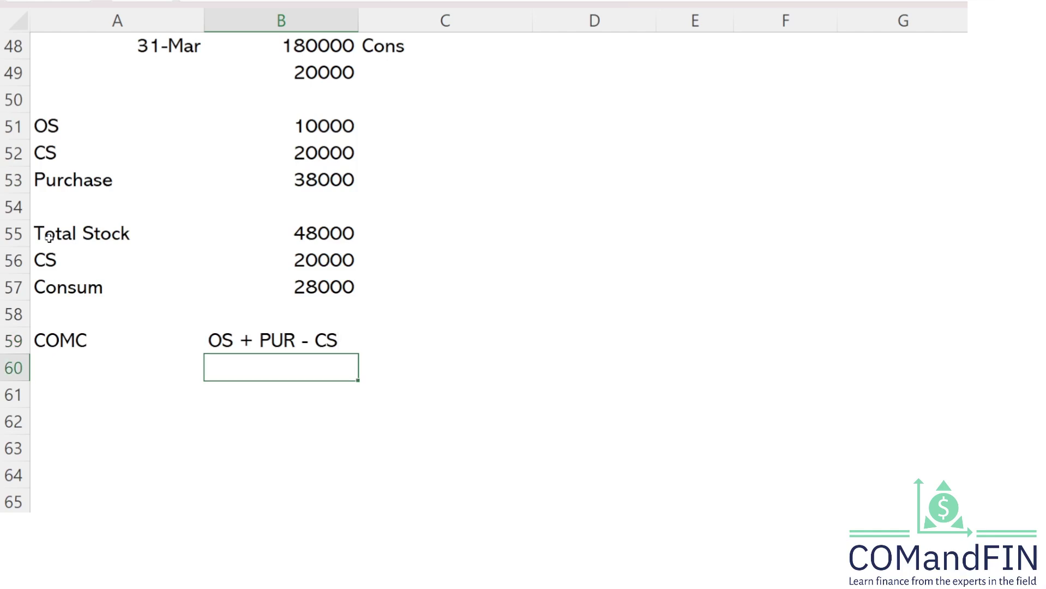
- Replace the Purchase label in row 18 of the profit and loss statement with "COMC"
key("Up")
key("Up")
key("Up")
key("Up")
key("Up")
key("Up")
key("Up")
key("Up")
key("Up")
key("Up")
key("Up")
key("Up")
key("Up")
key("Up")
key("Up")
key("Up")
key("Up")
key("Up")
key("Up")
key("Up")
key("Up")
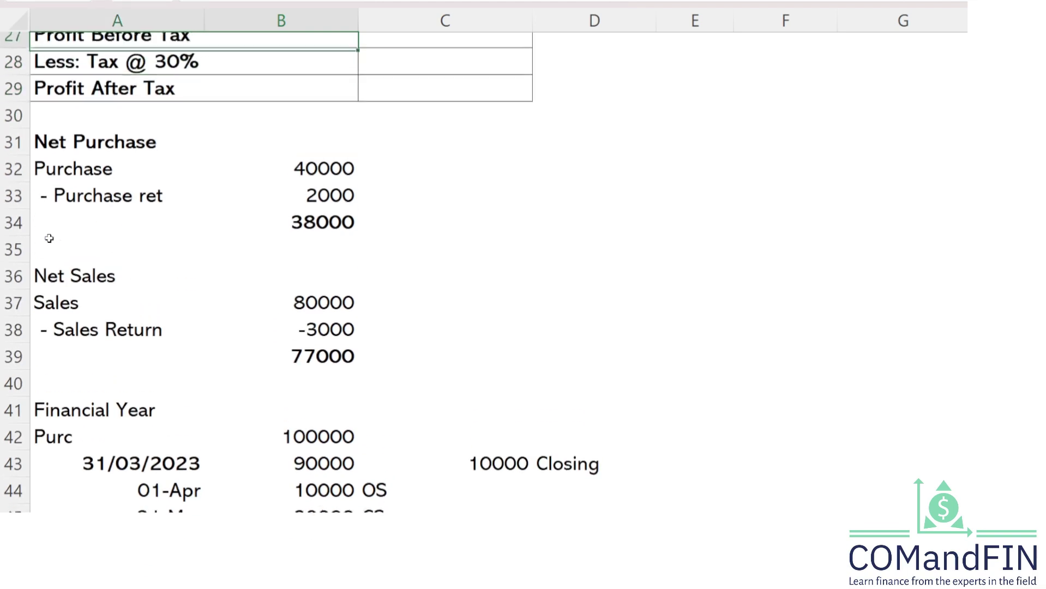
key("Up")
key("Up")
key("Up")
key("Up")
key("Up")
key("Up")
key("Up")
key("Up")
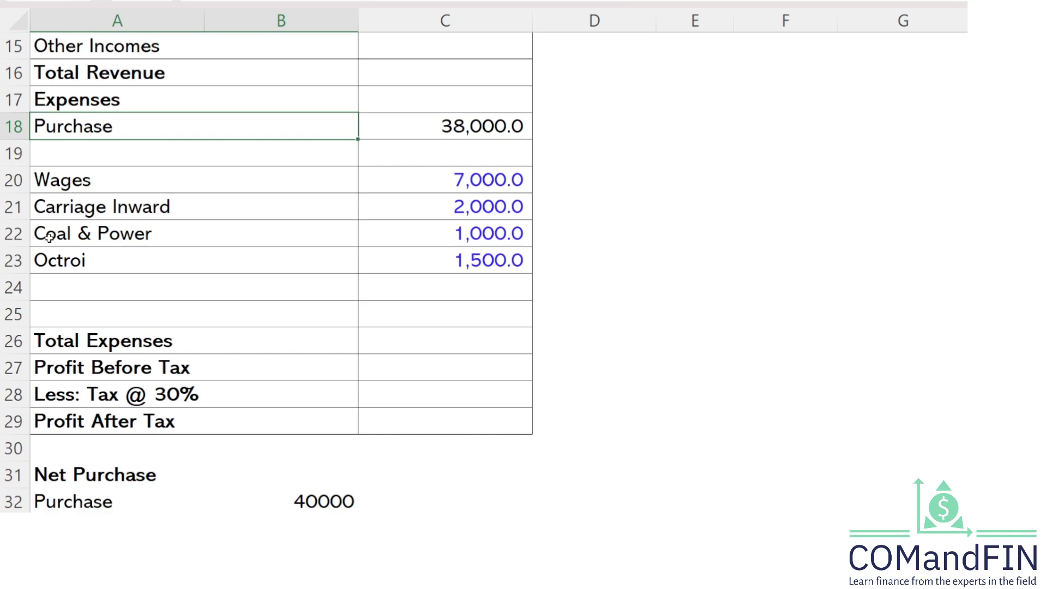
type("comc")
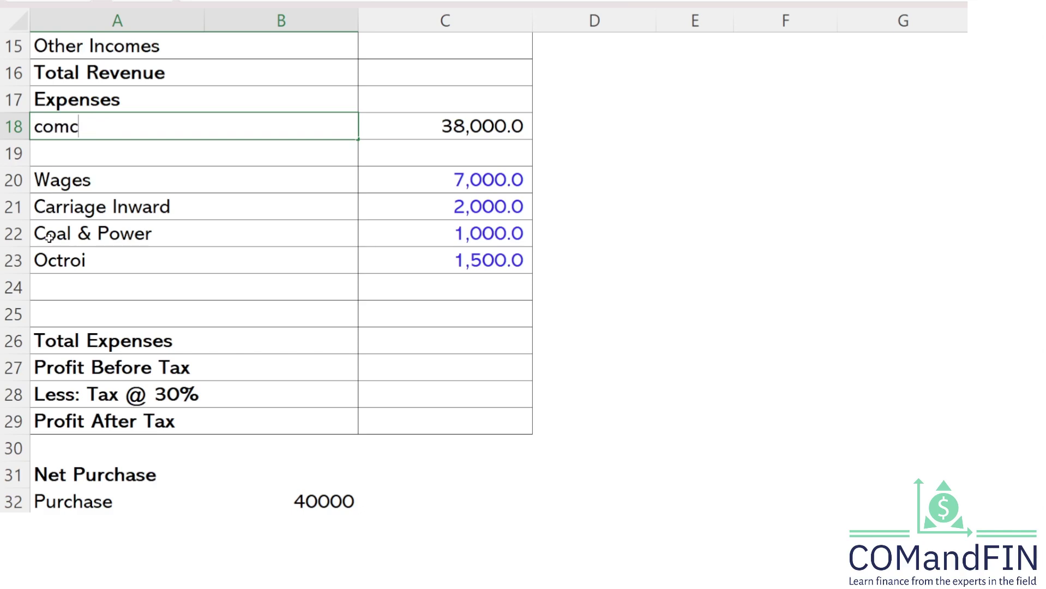
key("BackSpace")
key("BackSpace")
key("BackSpace")
key("BackSpace")
type("COMC")
key("Return")
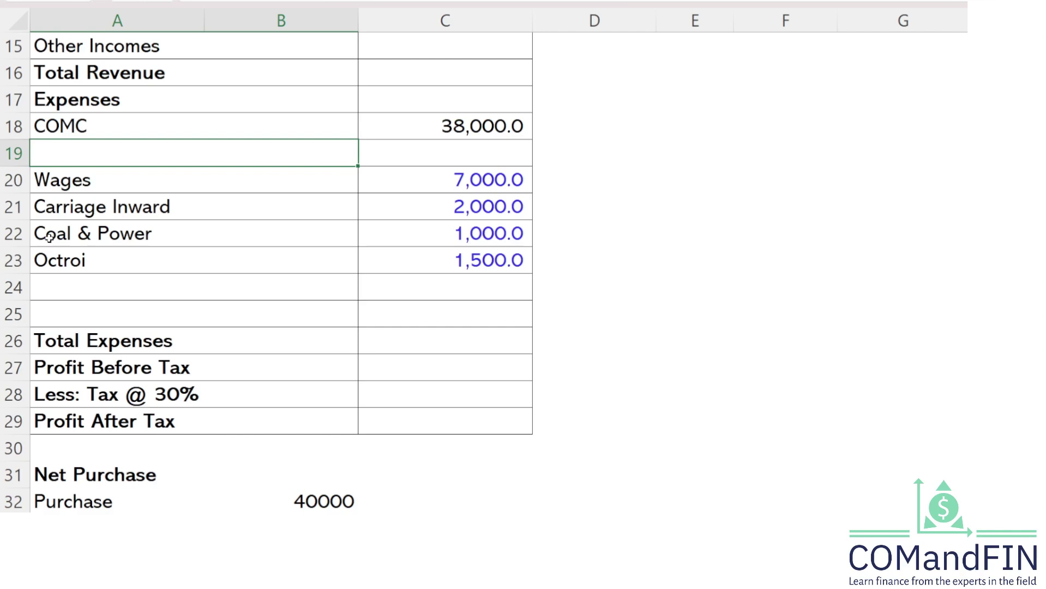
- Calculate COMC in C18 as opening stock plus net purchases minus closing stock, using the formula =B3+B34-D7
key("Right")
key("Up")
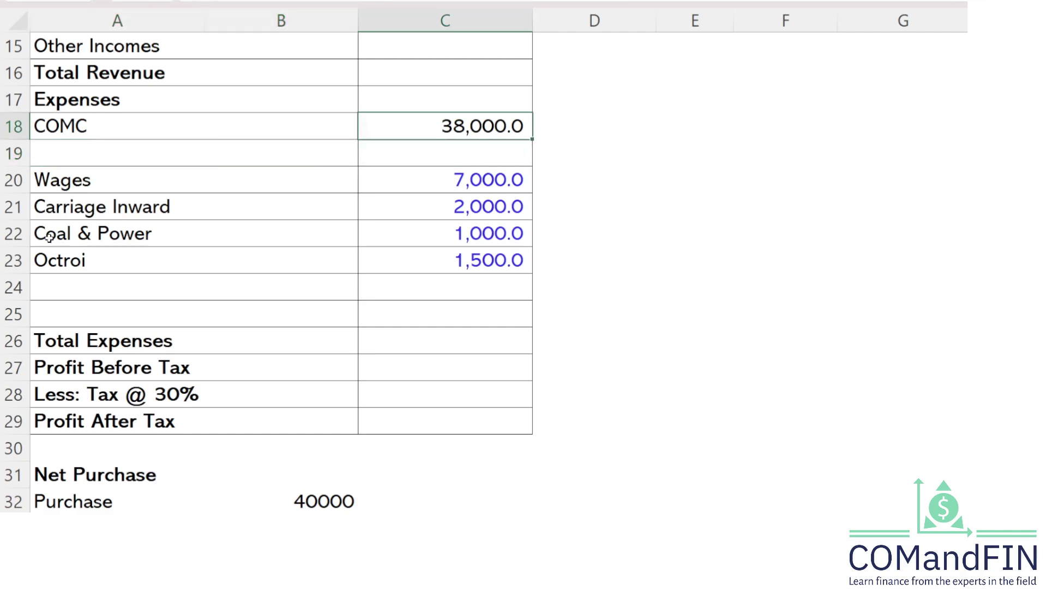
type("=")
key("Up")
key("Up")
key("Up")
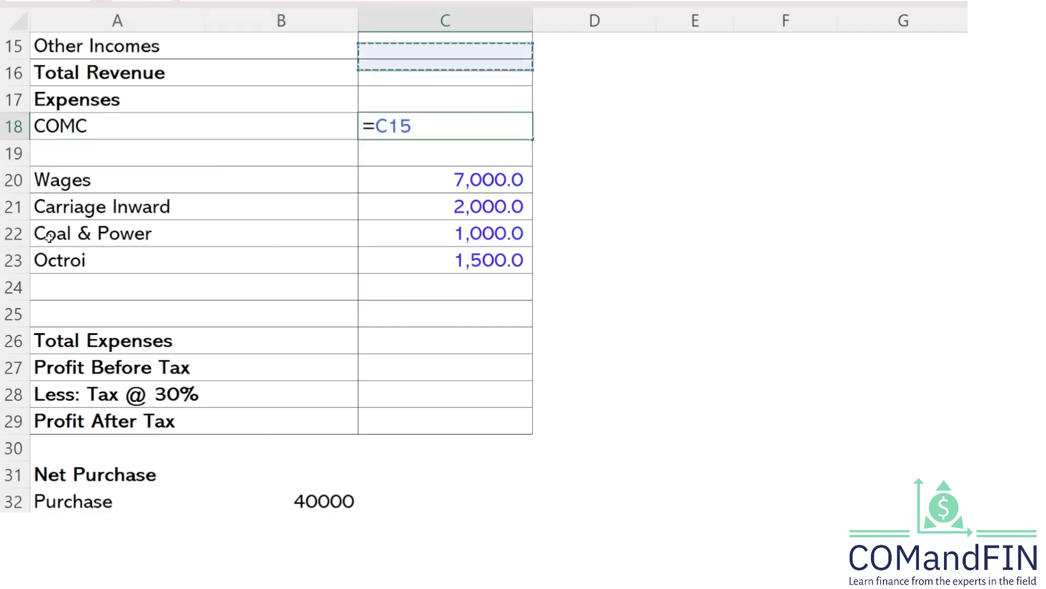
key("Up")
key("Up")
key("Up")
key("Up")
key("Up")
key("Up")
key("Up")
key("Up")
key("Up")
key("Up")
key("Up")
key("Up")
key("Up")
key("Up")
key("Down")
key("Right")
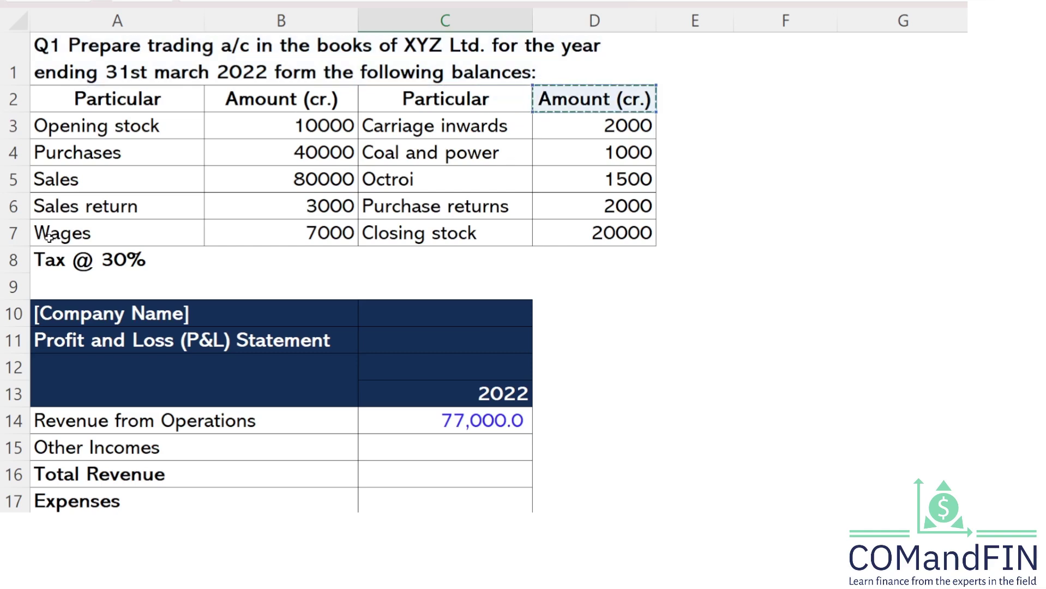
key("Left")
key("Down")
key("Left")
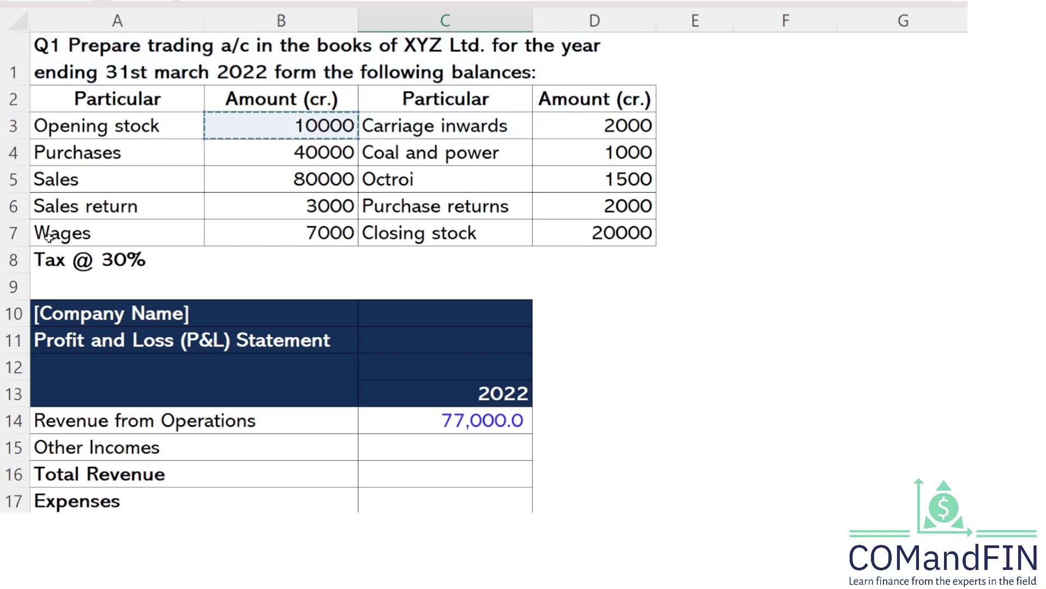
type("+")
key("Down")
key("Down")
key("Down")
key("Down")
key("Down")
key("Down")
key("Down")
key("Down")
key("Down")
key("Down")
key("Down")
key("Down")
key("Down")
key("Down")
key("Down")
key("Down")
key("Down")
key("Down")
key("Down")
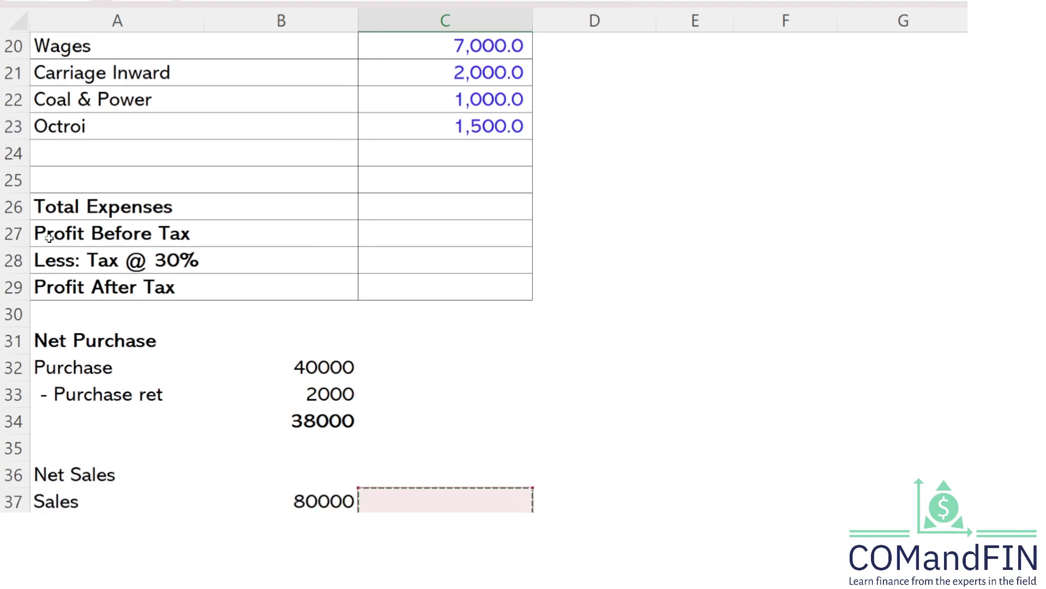
key("Up")
key("Up")
key("Up")
key("Left")
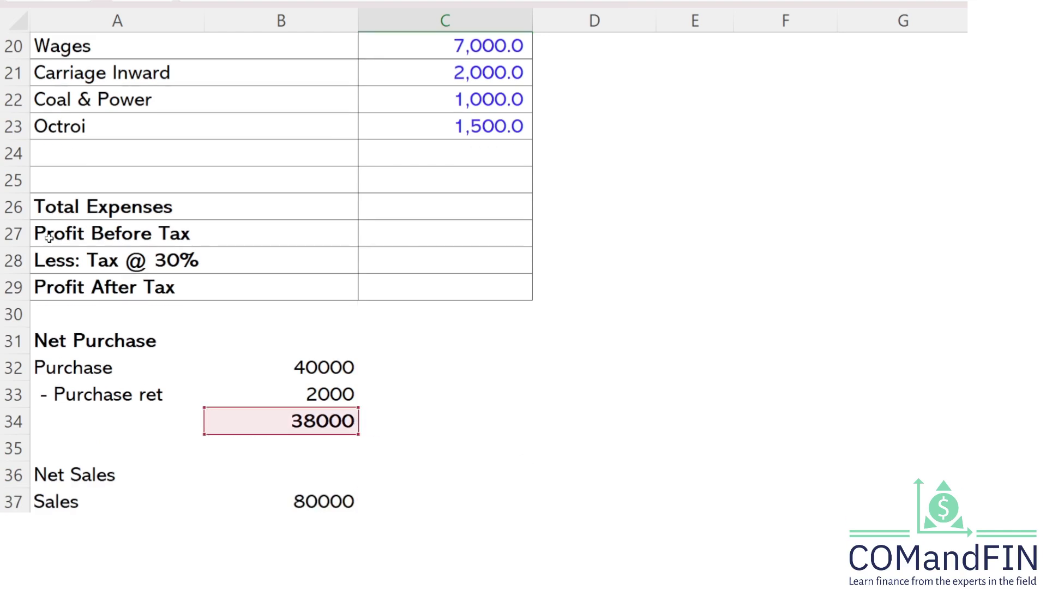
type("-")
key("Up")
key("Up")
key("Up")
key("Up")
key("Up")
key("Up")
key("Up")
key("Up")
key("Up")
key("Up")
key("Up")
key("Up")
key("Up")
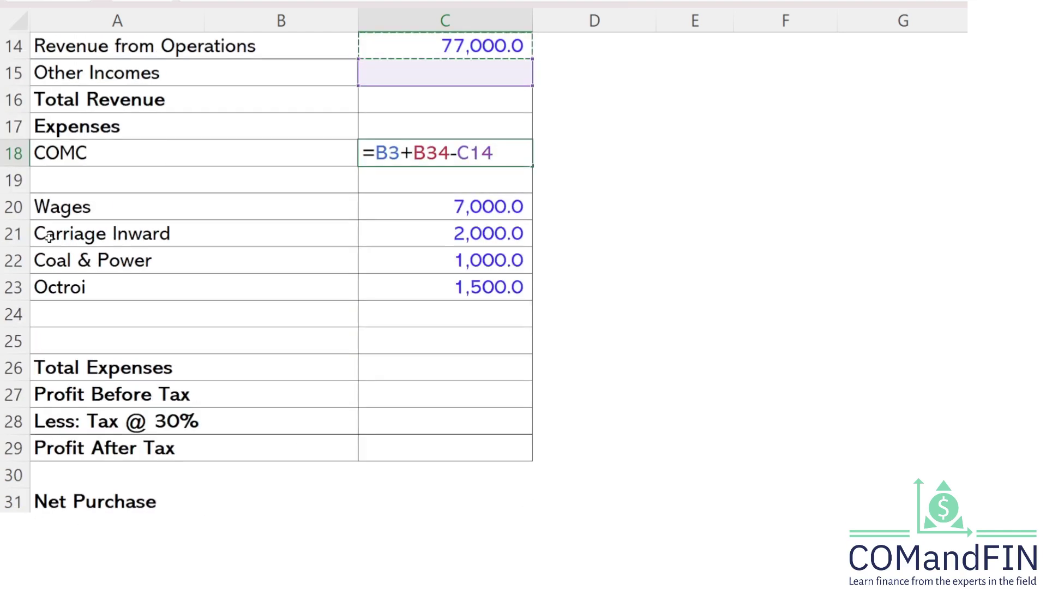
key("Down")
key("Down")
key("Right")
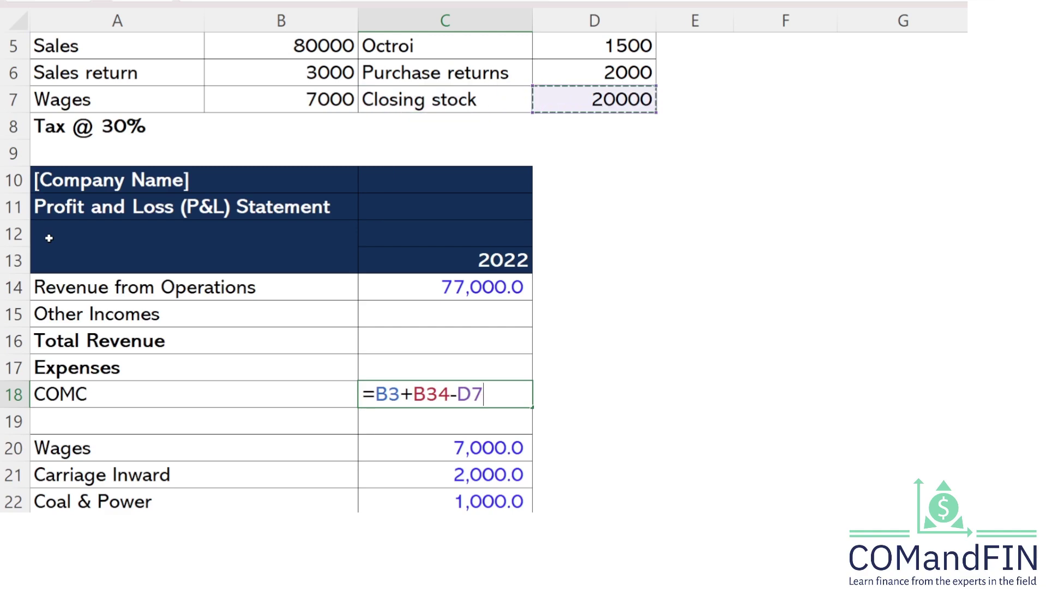
key("Return")
key("Up")
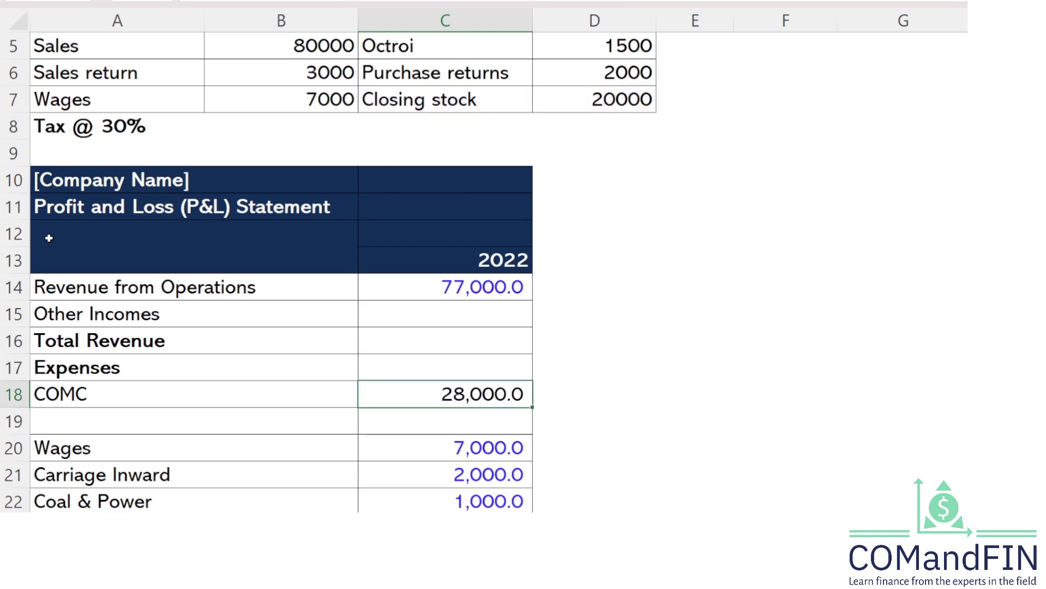
- Check the COMC amount in C18 against the Consum amount in B57 of the stock working
key("Down")
key("Down")
key("Down")
key("Down")
key("Down")
key("Down")
key("Down")
key("Down")
key("Down")
key("Down")
key("Down")
key("Down")
key("Down")
key("Down")
key("Down")
key("Down")
key("Down")
key("Down")
key("Down")
key("Down")
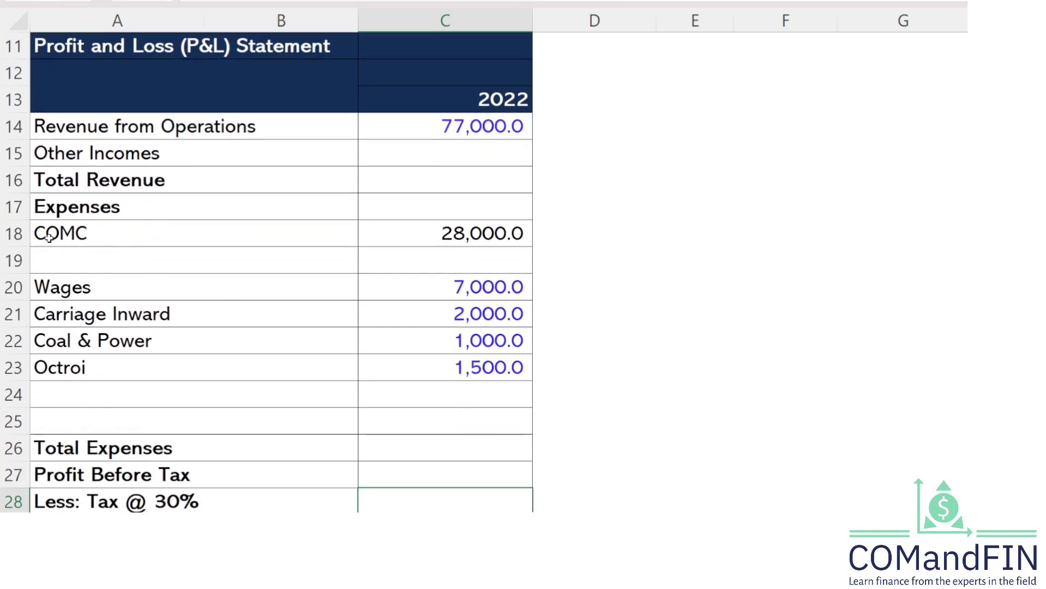
key("Down")
key("Down")
key("Down")
key("Down")
key("Down")
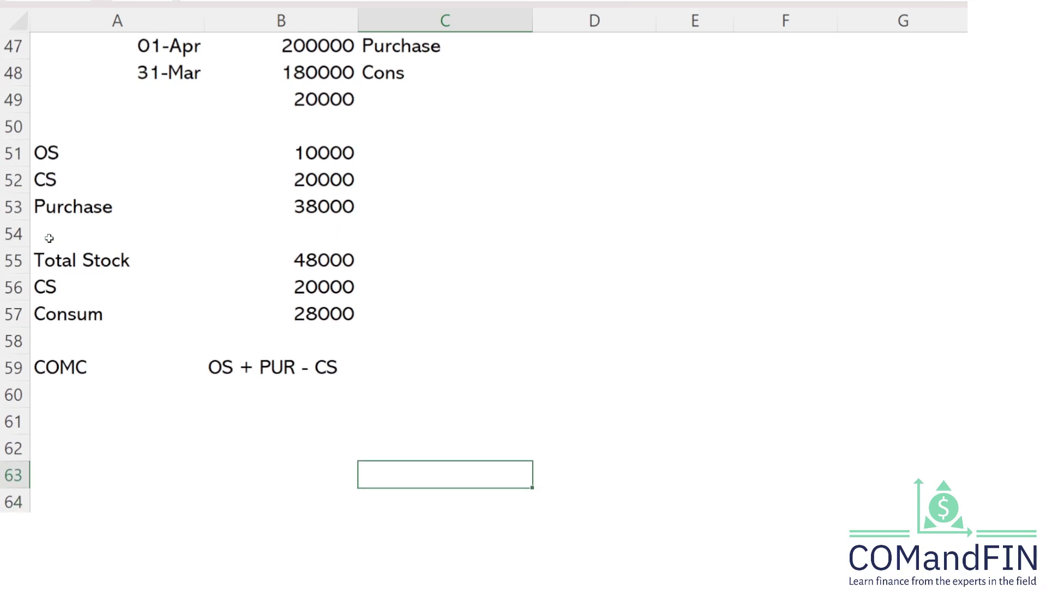
key("Up")
key("Up")
key("Up")
key("Up")
key("Up")
key("Up")
key("Left")
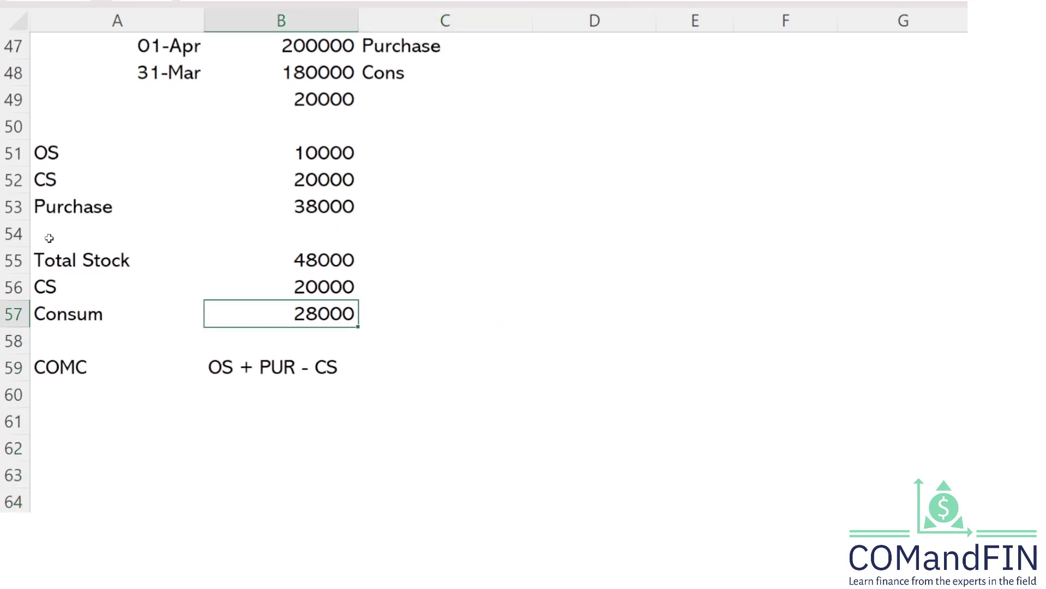
- Review the stock and net purchase workings and the given balances for XYZ Ltd. in rows 2 to 7
key("Up")
key("Up")
key("Up")
key("Up")
key("Up")
key("Up")
key("Up")
key("Up")
key("Up")
key("Up")
key("Up")
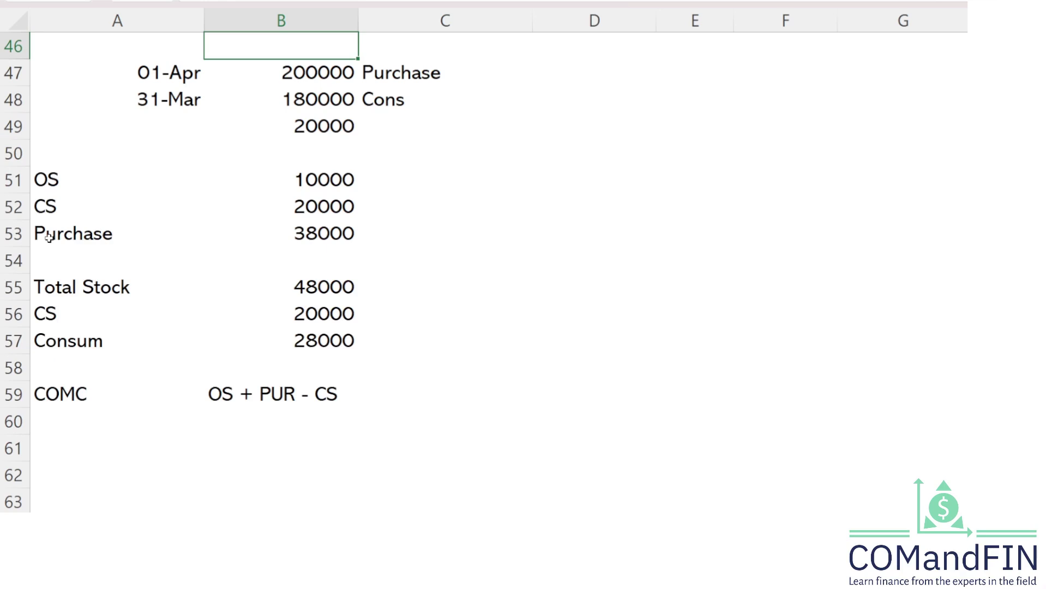
key("Up")
key("Up")
key("Up")
key("Up")
key("Up")
key("Up")
key("Up")
key("Up")
key("Up")
key("Up")
key("Up")
key("Up")
key("Up")
key("Up")
key("Up")
key("Up")
key("Up")
key("Up")
key("Up")
key("Up")
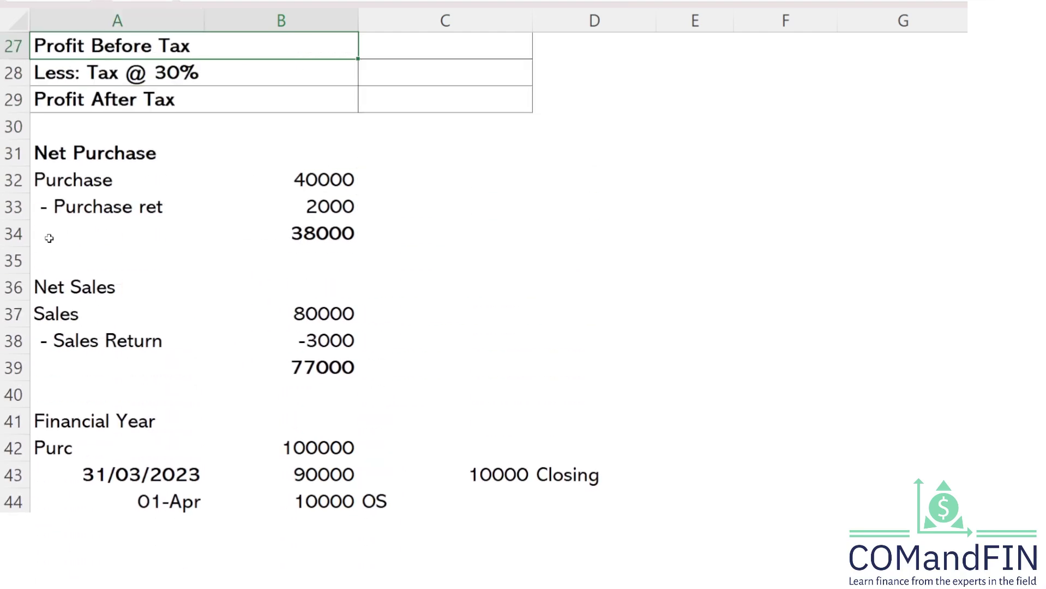
key("Up")
key("Up")
key("Up")
key("Up")
key("Up")
key("Up")
key("Up")
key("Up")
key("Up")
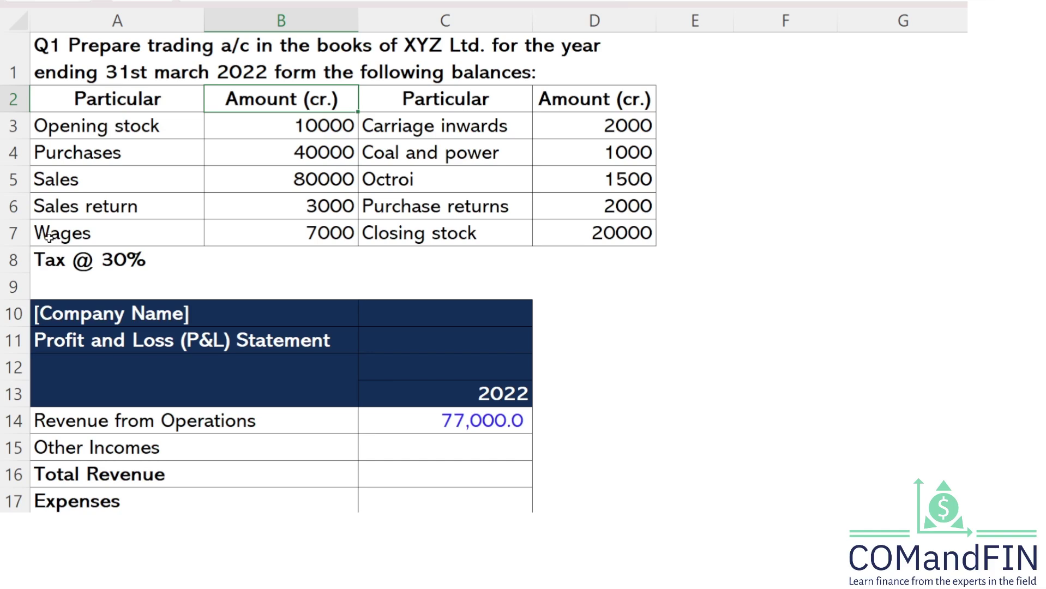
- Make the Consum amount in B57 of the stock working bold
key("Down")
key("Down")
key("Down")
key("Down")
key("Down")
key("Down")
key("Down")
key("Down")
key("Down")
key("Down")
key("Down")
key("Down")
key("Down")
key("Down")
key("Down")
key("Down")
key("Down")
key("Down")
key("Down")
key("Down")
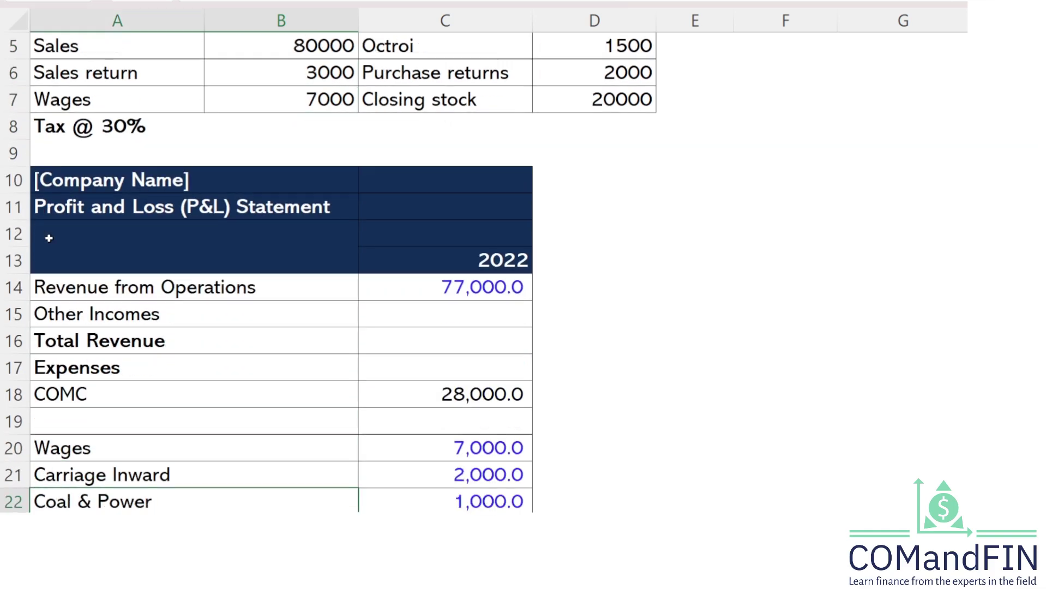
key("Down")
key("Down")
key("Down")
key("Down")
key("Down")
key("Down")
key("Down")
key("Down")
key("Down")
key("Down")
key("Down")
key("Down")
key("Down")
key("Down")
key("Down")
key("Down")
key("Down")
key("Down")
key("Down")
key("Down")
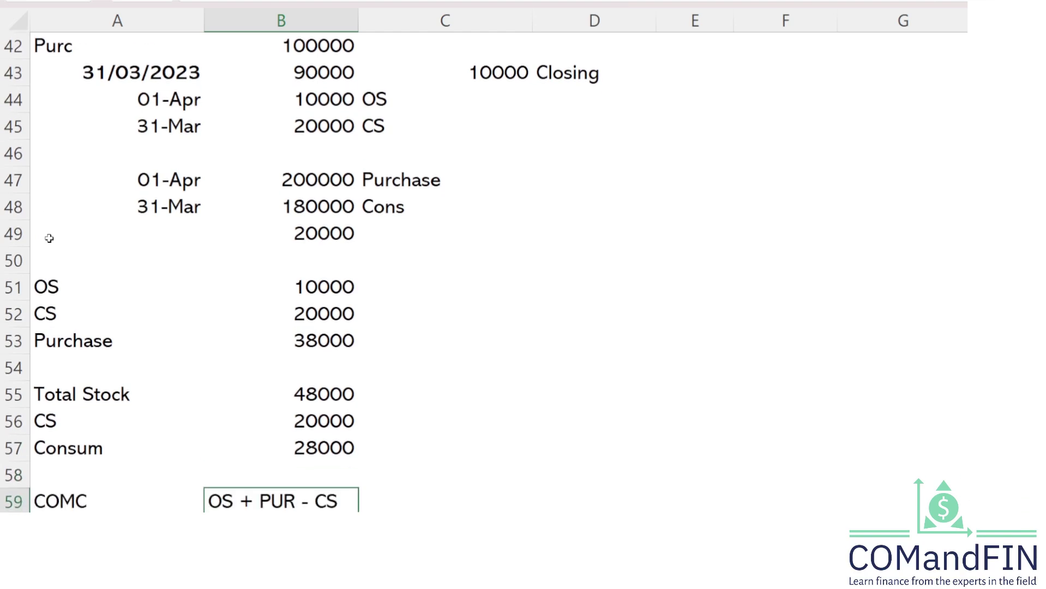
key("Up")
key("Up")
key("Up")
key("Up")
key("Up")
key("Down")
key("Down")
key("Down")
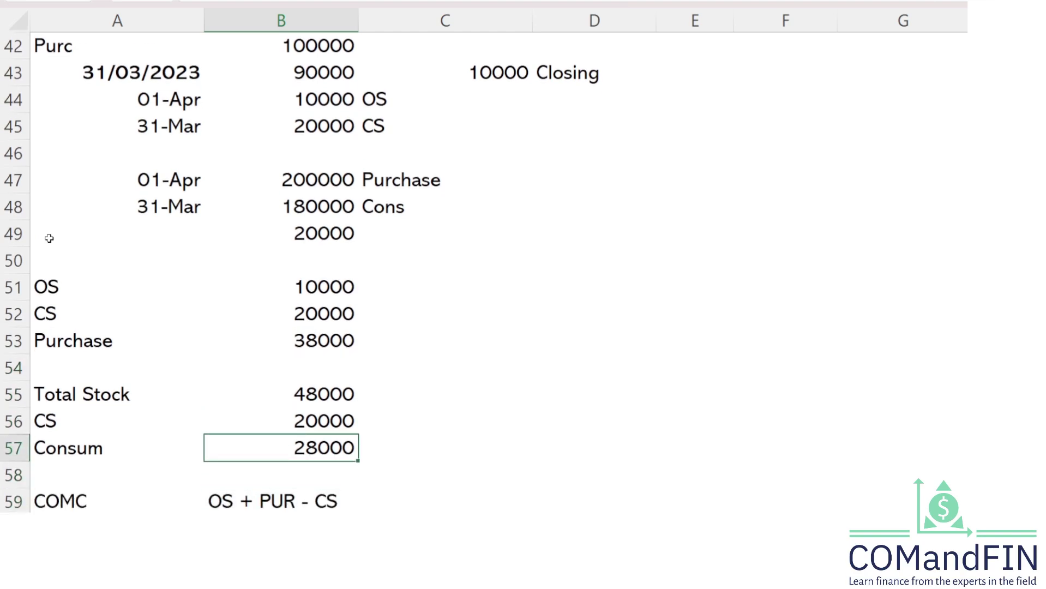
key("ctrl+b")
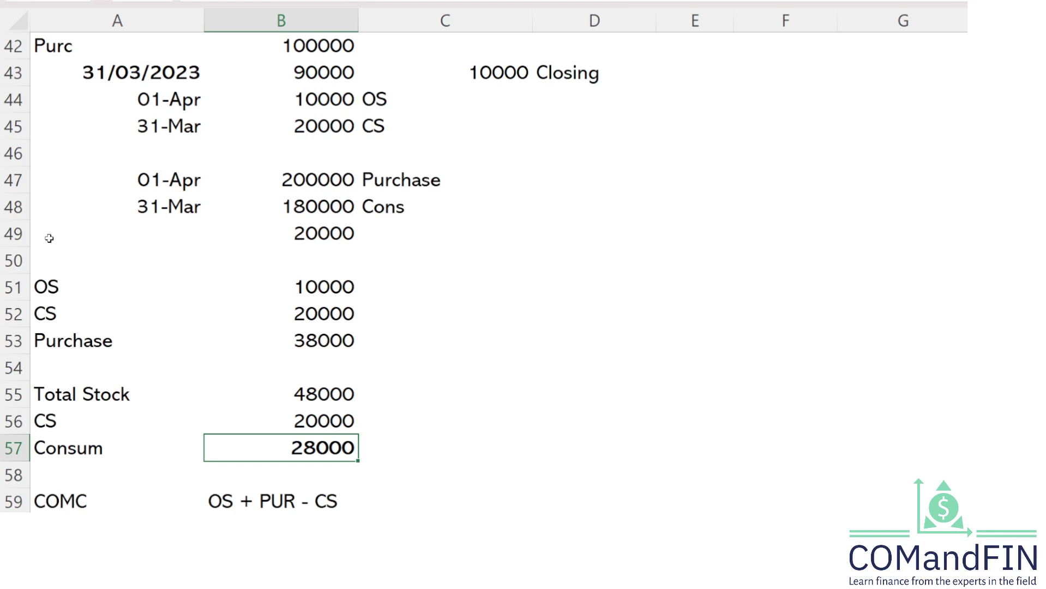
- Examine the COMC amount in C18 of the profit and loss statement alongside the other expenses
key("Up")
key("Up")
key("Up")
key("Up")
key("Up")
key("Up")
key("Up")
key("Up")
key("Up")
key("Up")
key("Up")
key("Up")
key("Up")
key("Up")
key("Up")
key("Up")
key("Up")
key("Up")
key("Up")
key("Up")
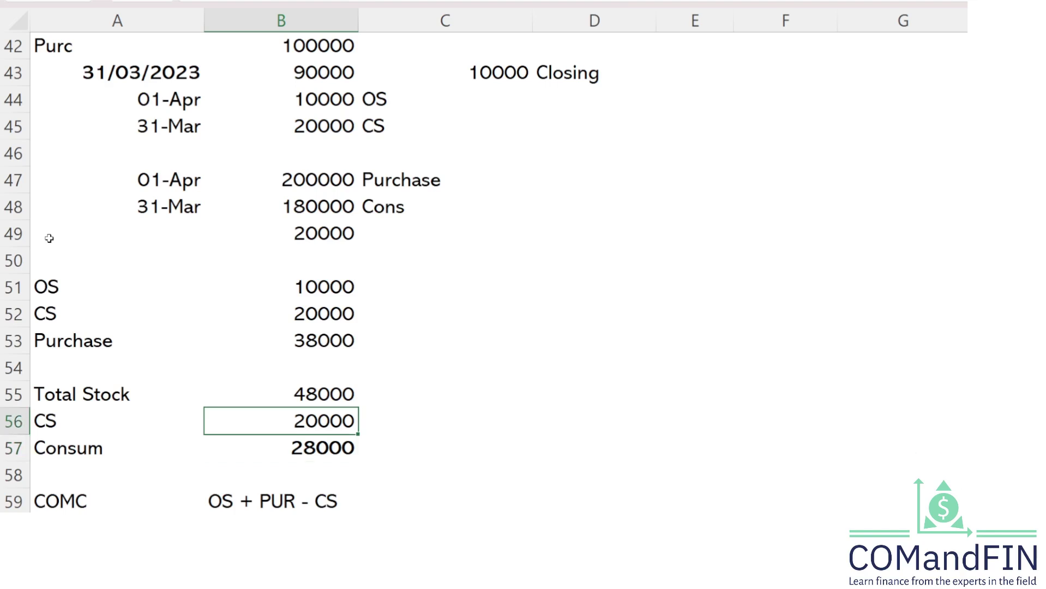
key("Up")
key("Up")
key("Up")
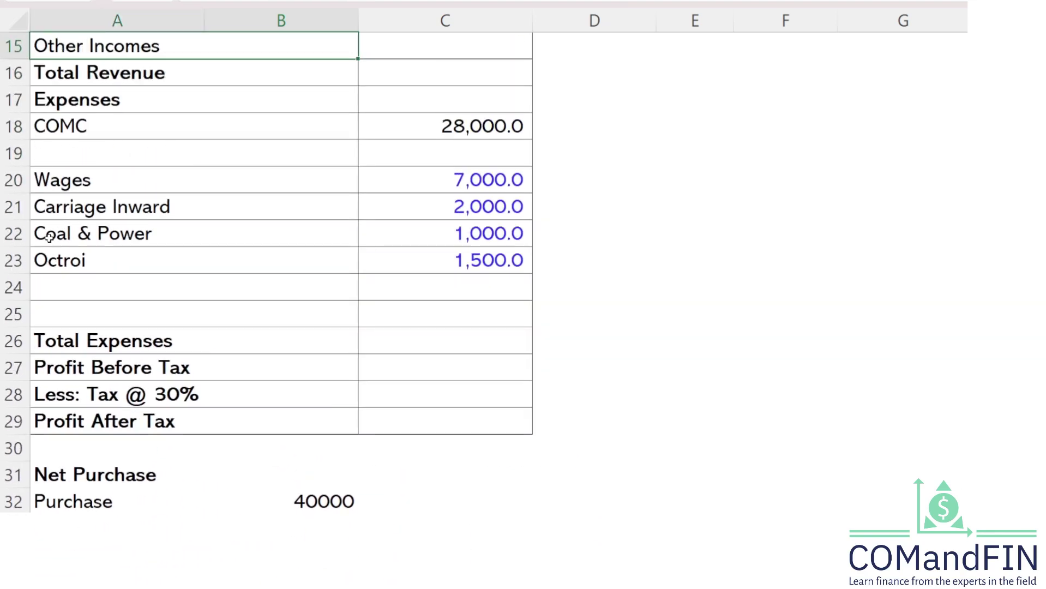
key("Down")
key("Down")
key("Down")
key("Right")
key("Right")
key("Left")
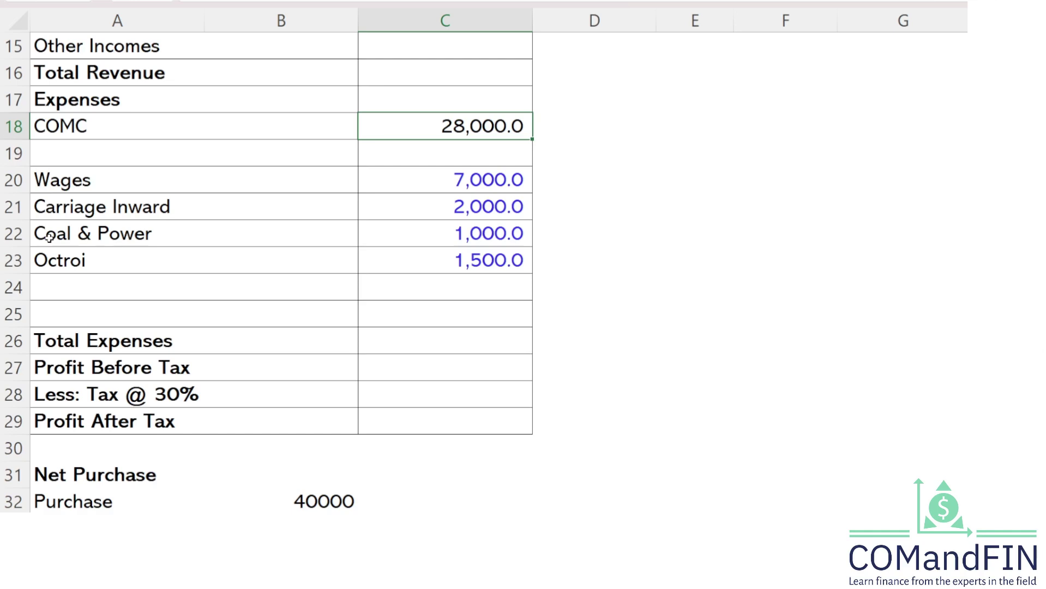
- Enter 0 for Other Incomes in C15 of the profit and loss statement
key("Down")
key("Up")
key("Up")
key("Up")
key("Up")
key("Up")
key("Down")
key("Down")
key("Down")
key("Up")
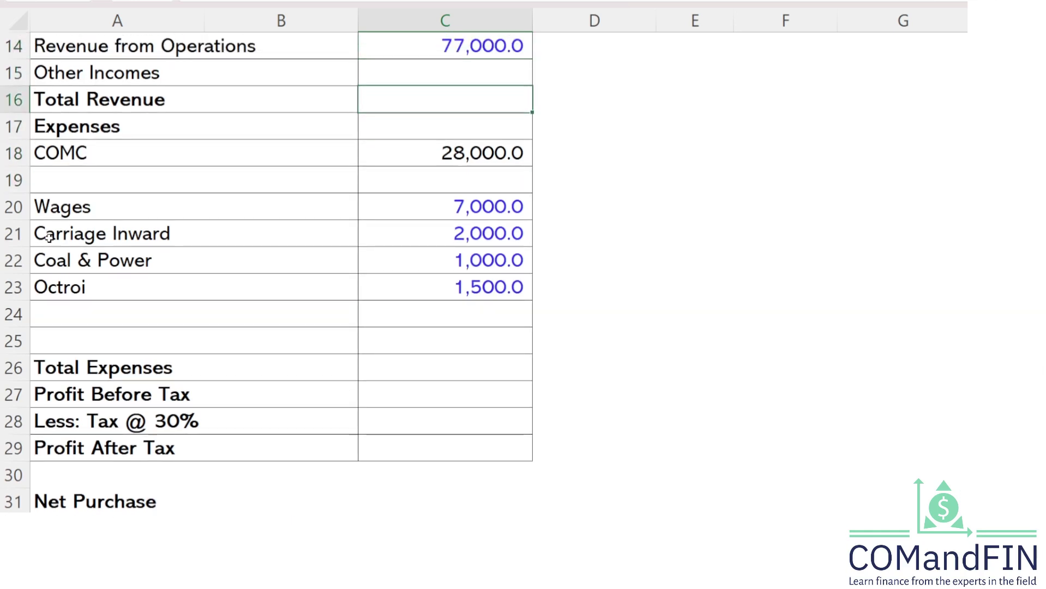
key("Up")
key("Up")
key("Up")
key("Up")
key("Down")
key("Down")
key("Down")
key("Down")
key("Up")
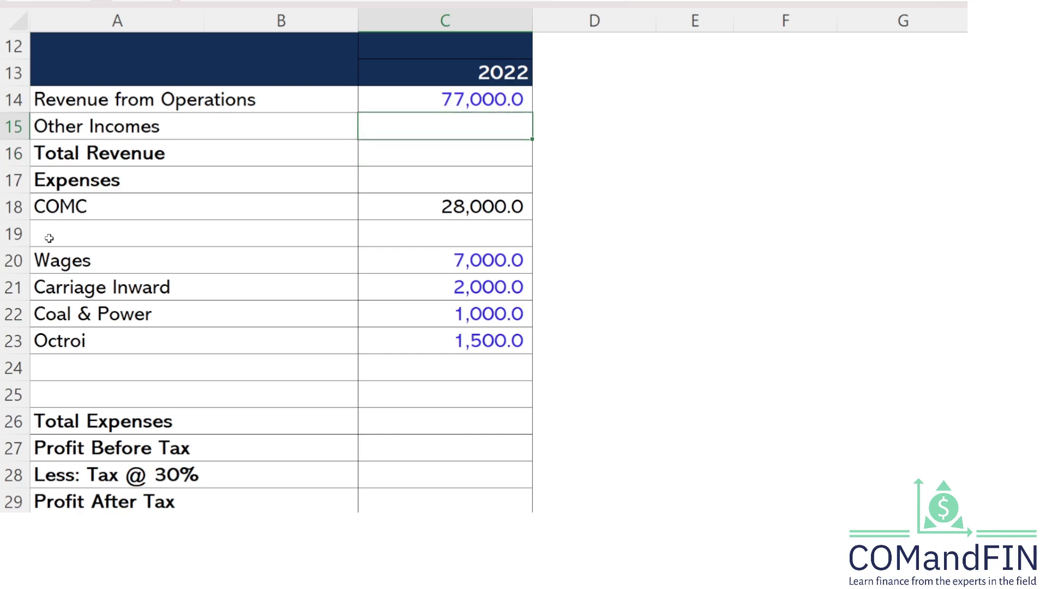
type("0")
key("Return")
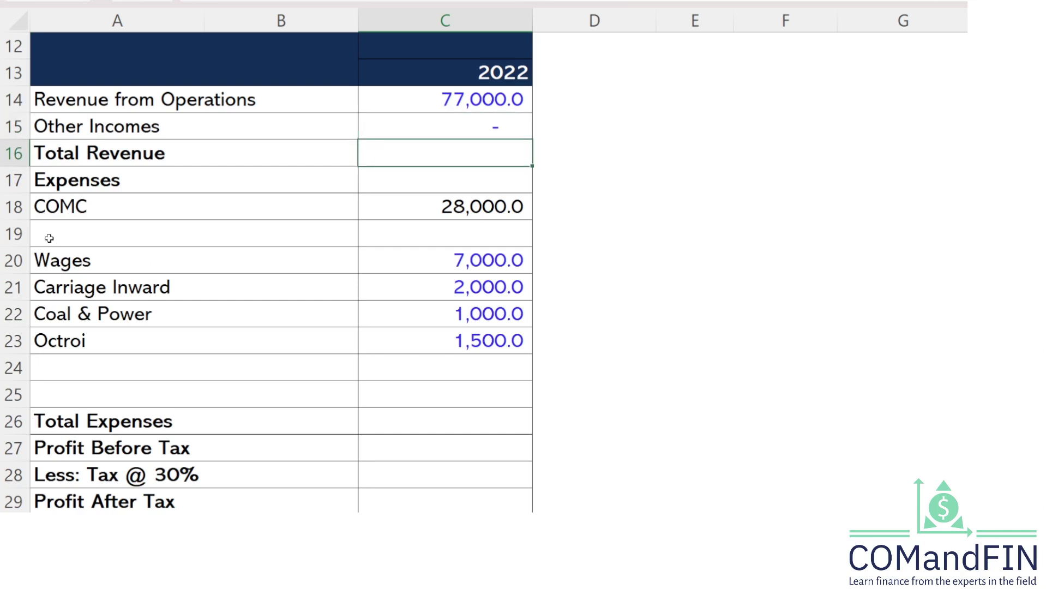
- Calculate Total Revenue in C16 with the formula =C14+C15
type("=")
key("Up")
key("Up")
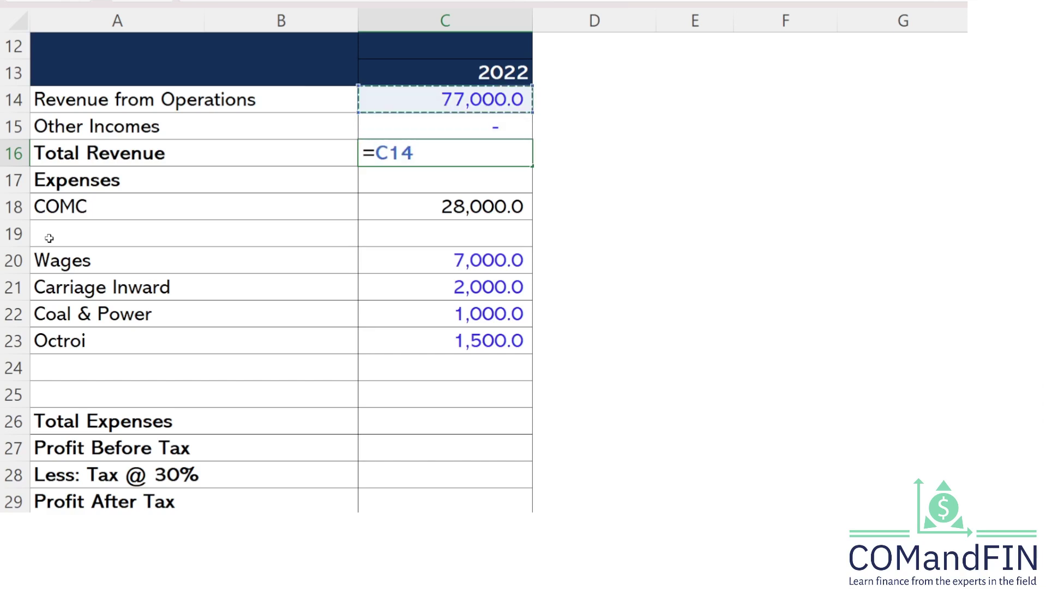
type("+")
key("Up")
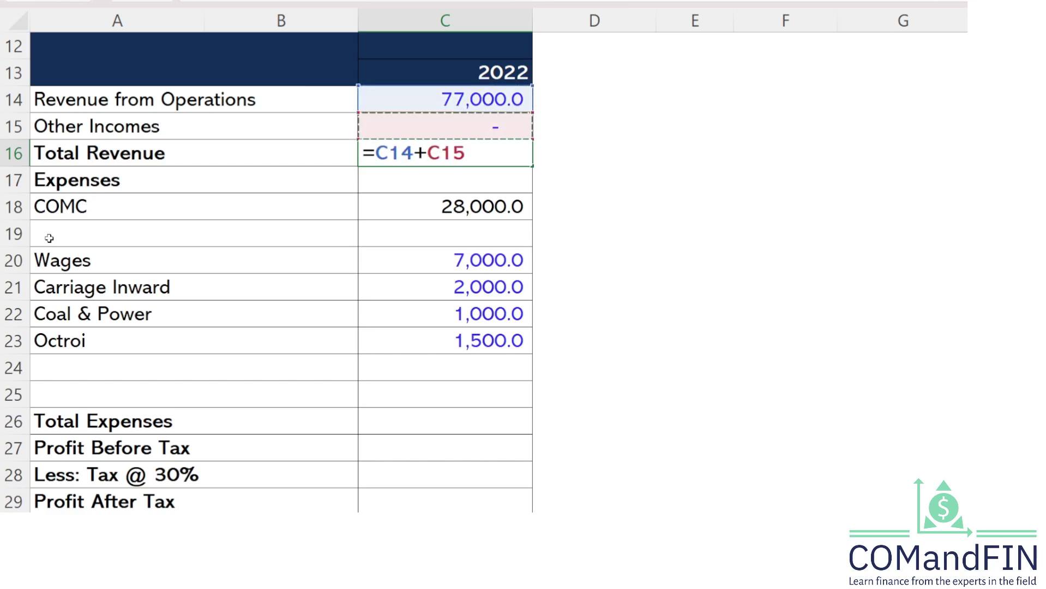
key("Return")
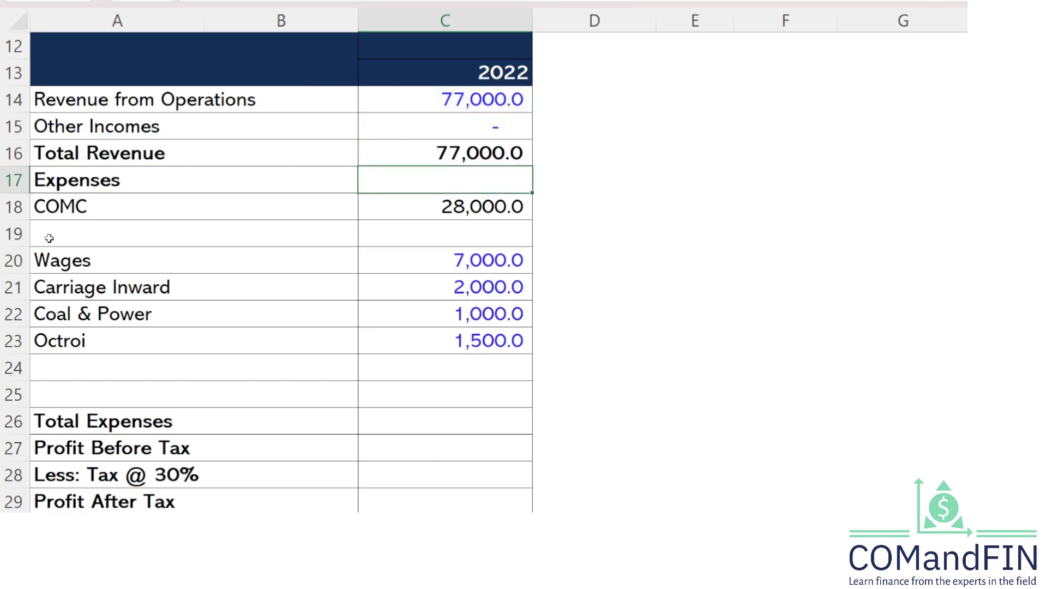
- Calculate Total Expenses in C26 by summing the expense amounts in C18:C23
key("Down")
key("Down")
key("Down")
key("Down")
key("Down")
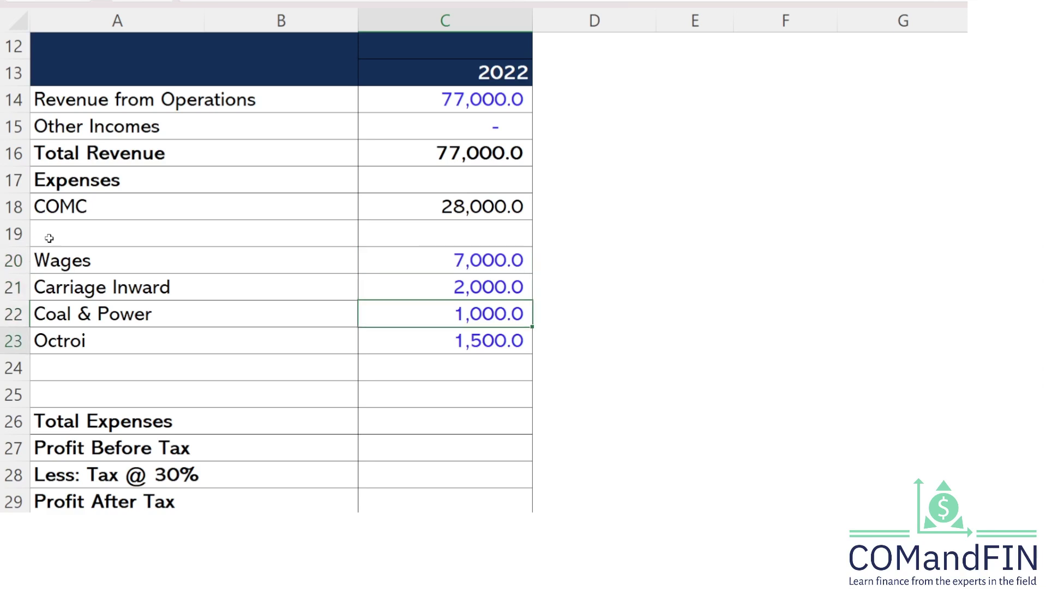
key("Down")
key("Down")
key("Down")
key("Down")
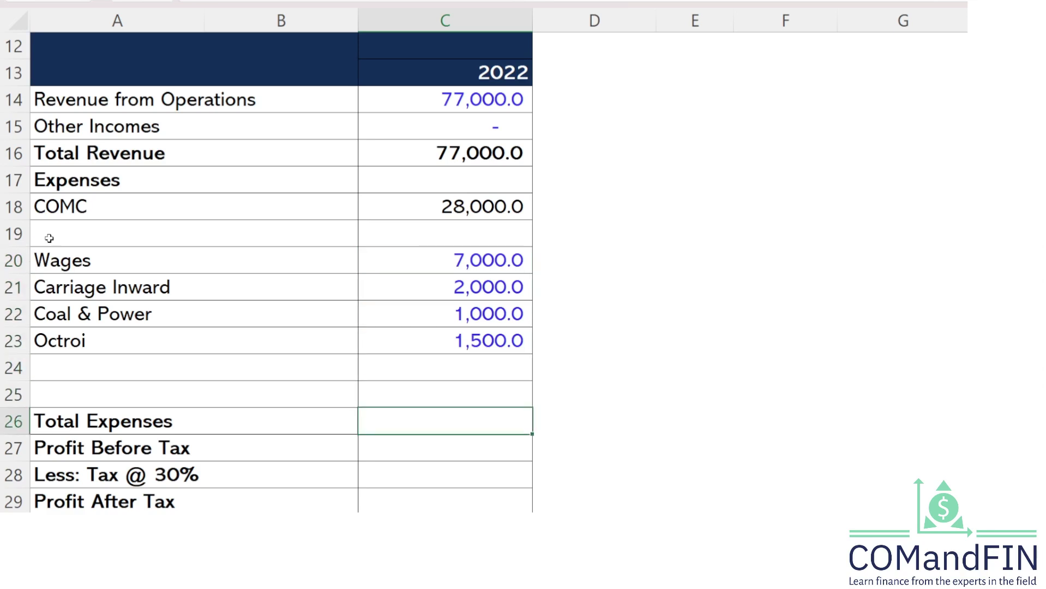
type("=SUM")
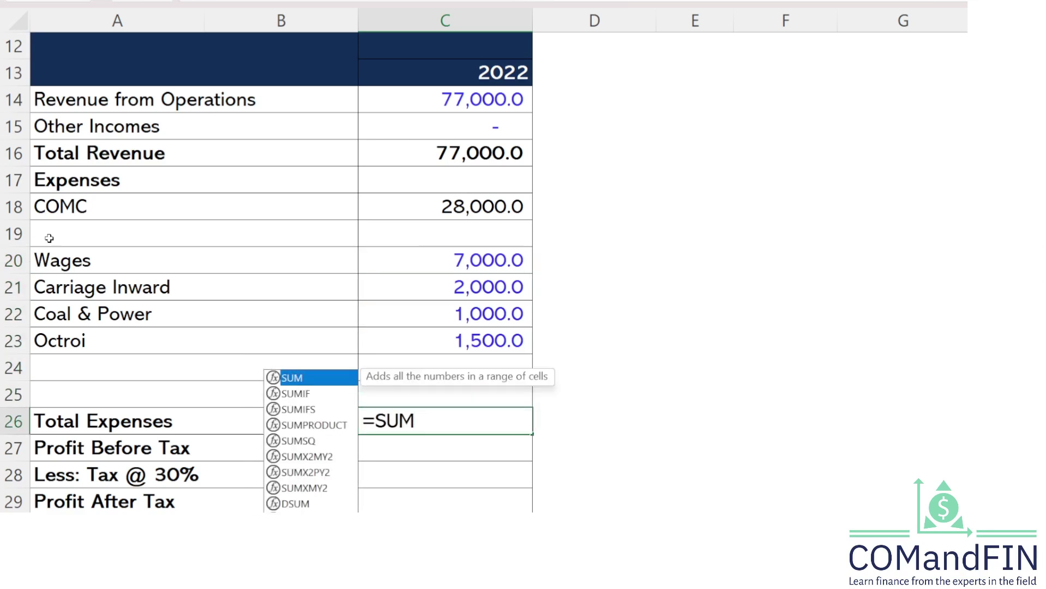
type("(")
key("Up")
key("Up")
key("Up")
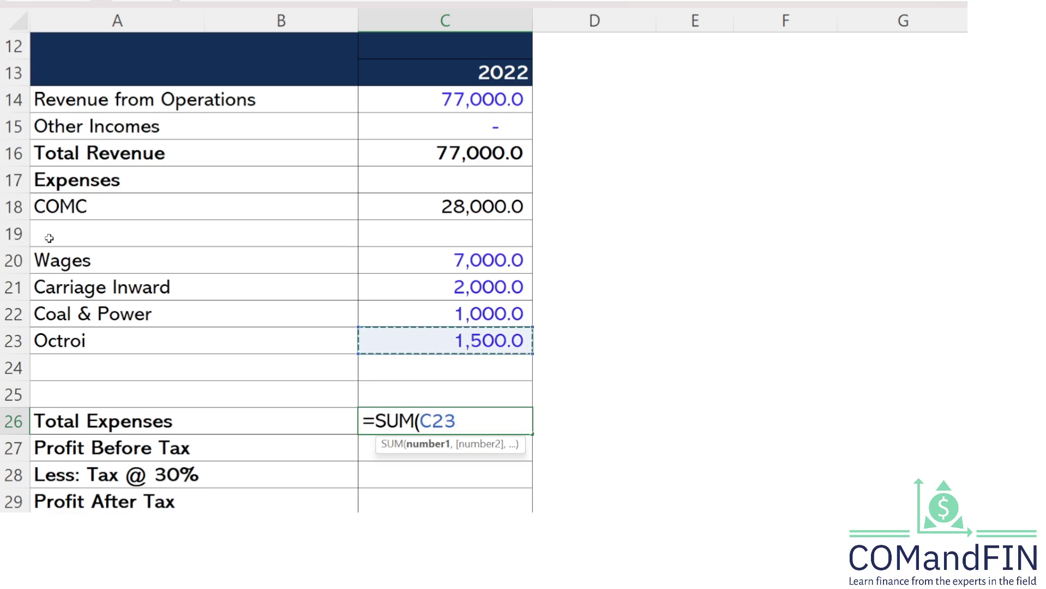
key("shift+Up")
key("shift+Up")
key("shift+Up")
key("shift+Up")
key("shift+Up")
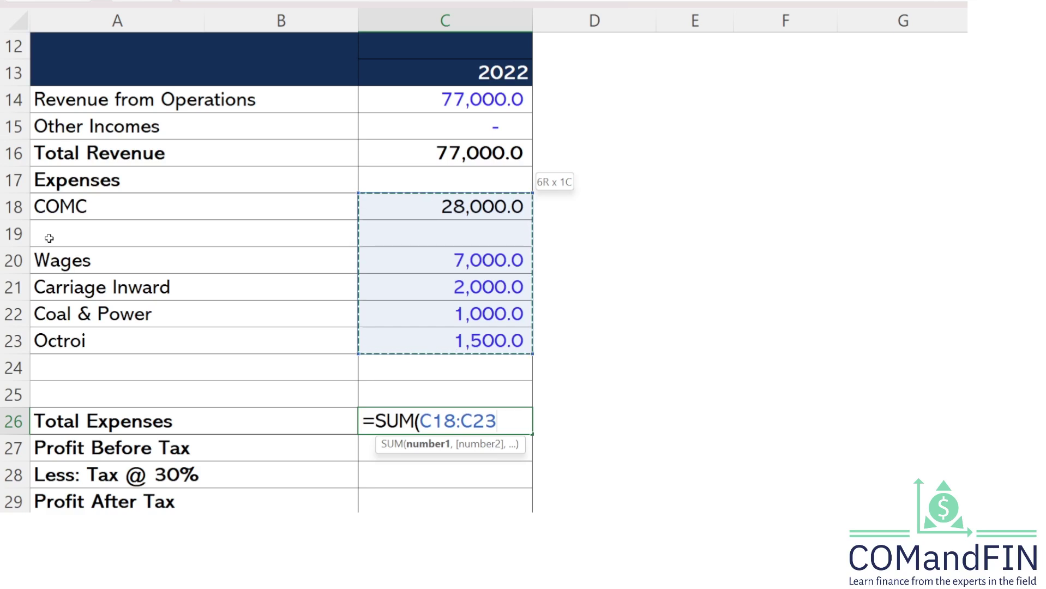
key("Return")
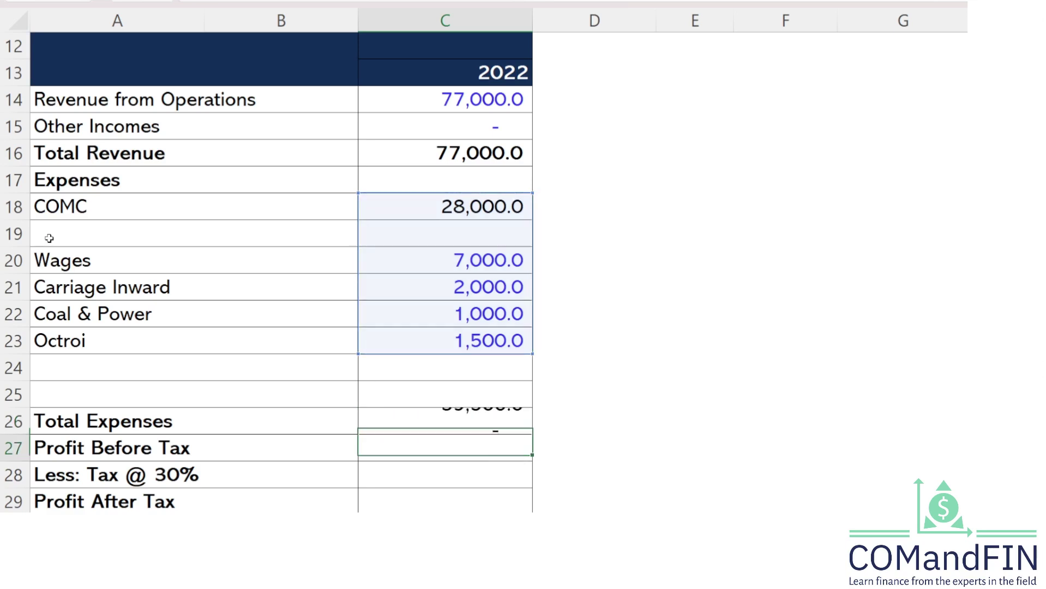
- Make the Total Expenses amount in C26 bold
key("Down")
key("Down")
key("Down")
key("Down")
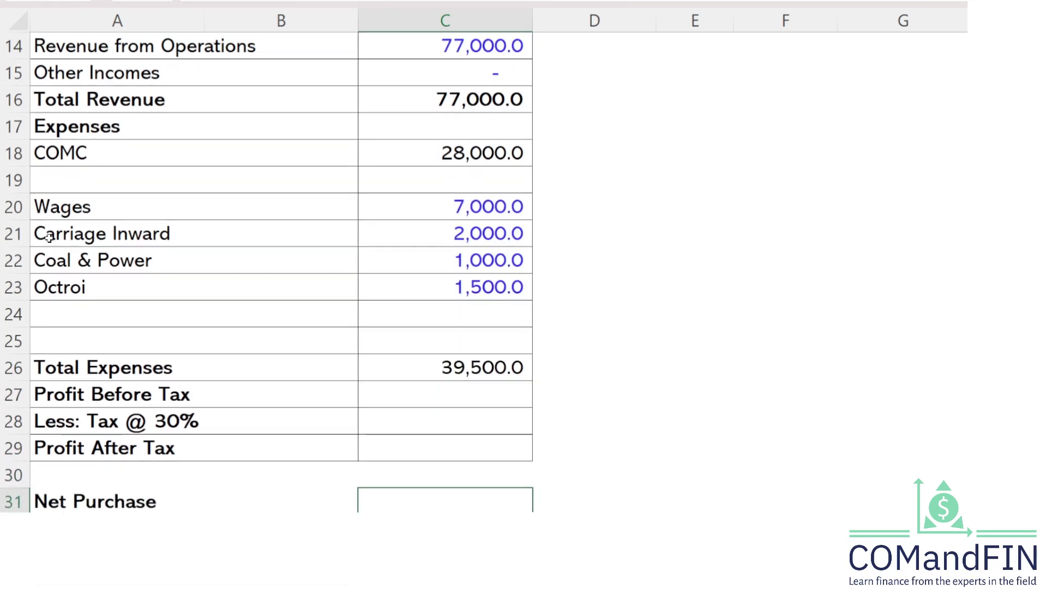
key("Up")
key("Up")
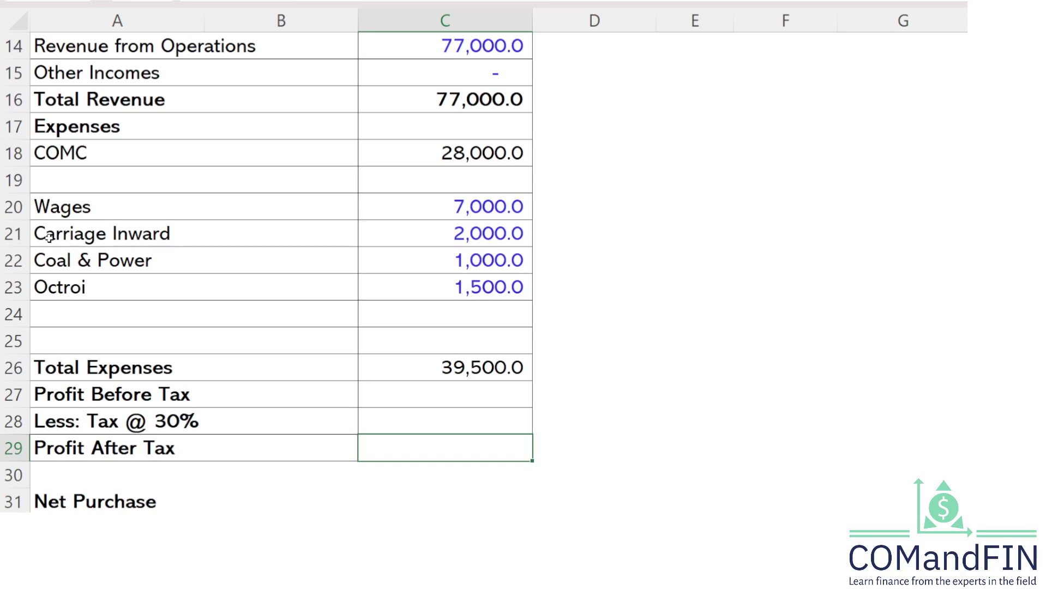
key("Up")
key("Up")
key("Up")
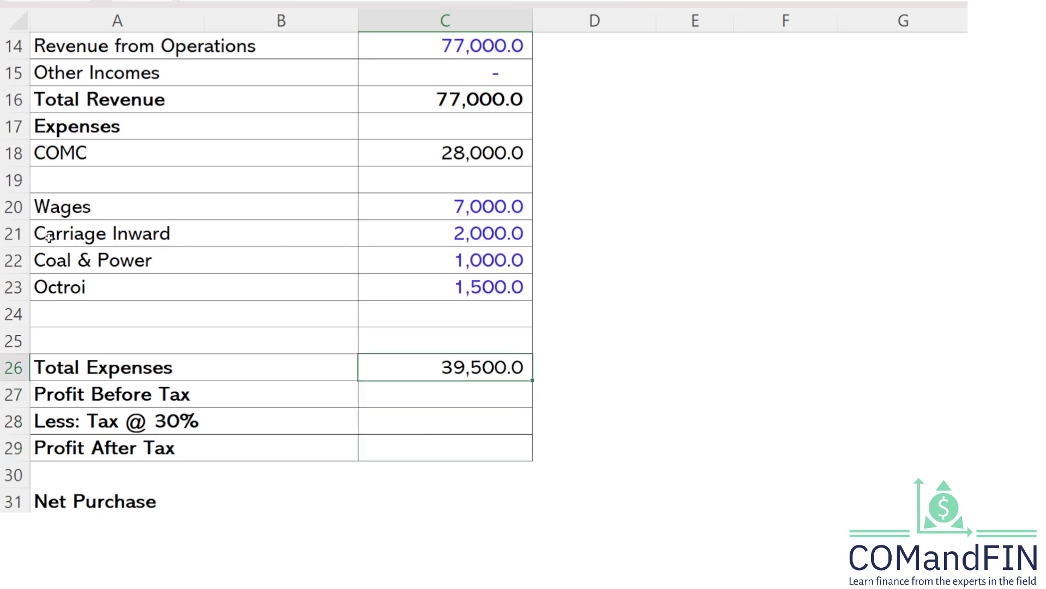
- Review the expense amounts in column C from Total Expenses up to the Expenses heading
key("Up")
key("Up")
key("Up")
key("Up")
key("Up")
key("Up")
key("Up")
key("Up")
key("Up")
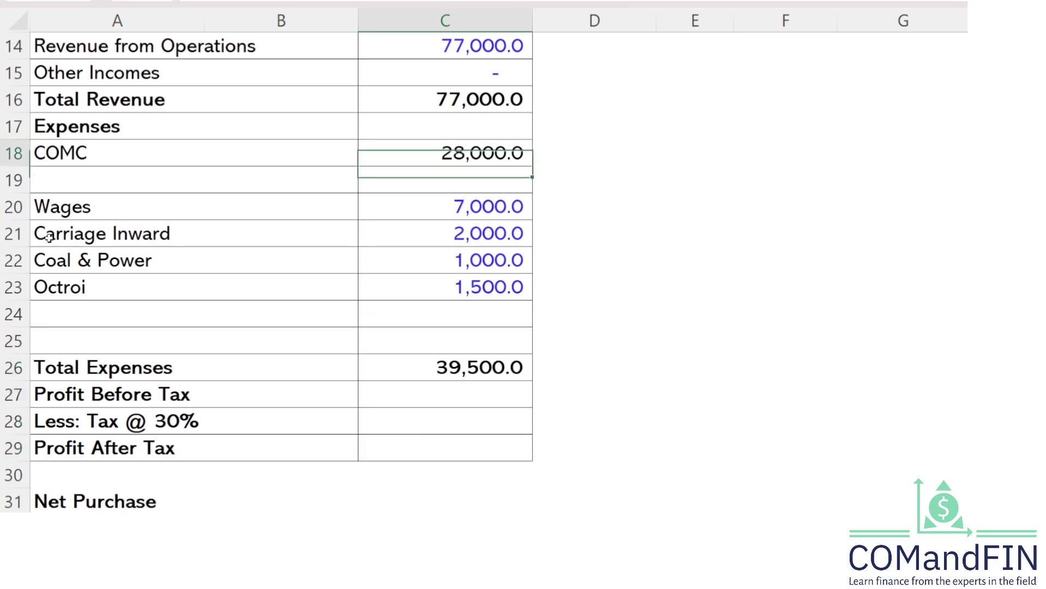
key("Up")
- Calculate Profit Before Tax in C27 as Total Revenue minus Total Expenses with the formula =C16-C26
key("Down")
key("Down")
key("Down")
key("Down")
key("Down")
key("Down")
key("Down")
key("Down")
key("Down")
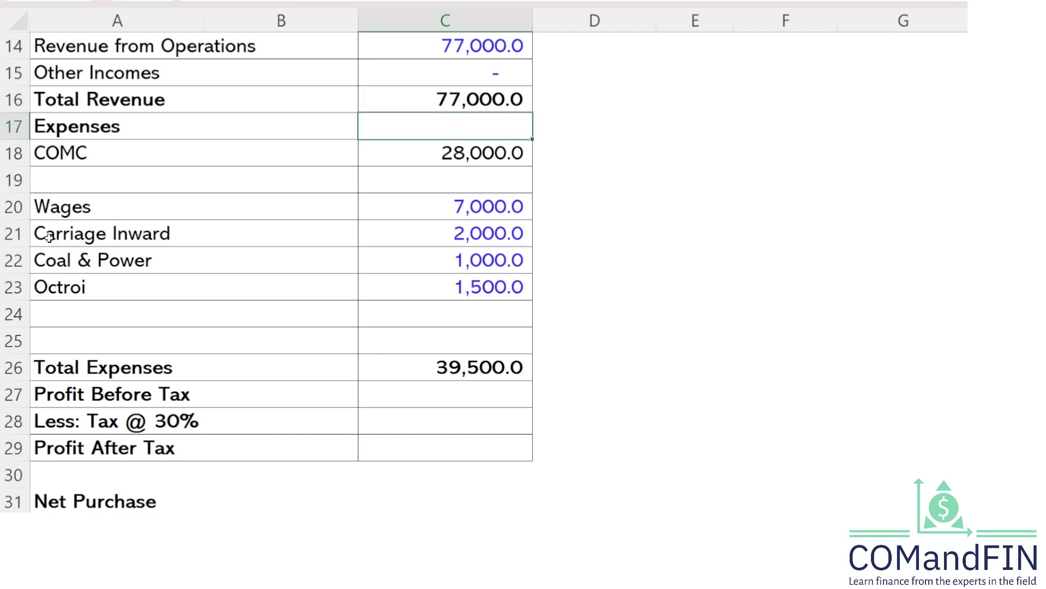
key("Down")
key("Down")
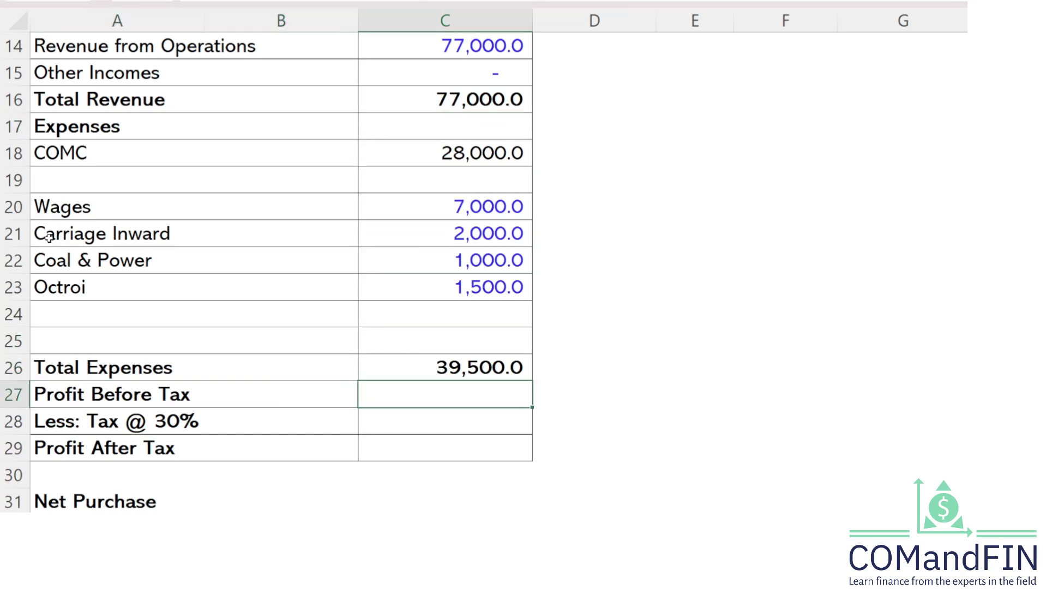
type("=")
key("Up")
key("Up")
key("Up")
key("Up")
key("Up")
key("Up")
key("Up")
key("Up")
key("Up")
key("Up")
key("Up")
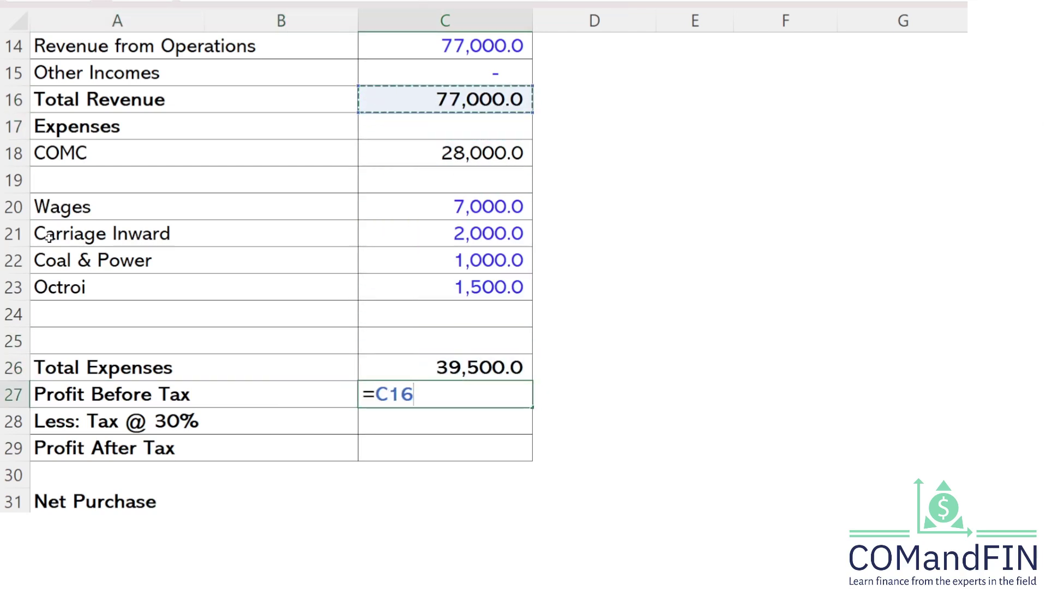
type("-")
key("Up")
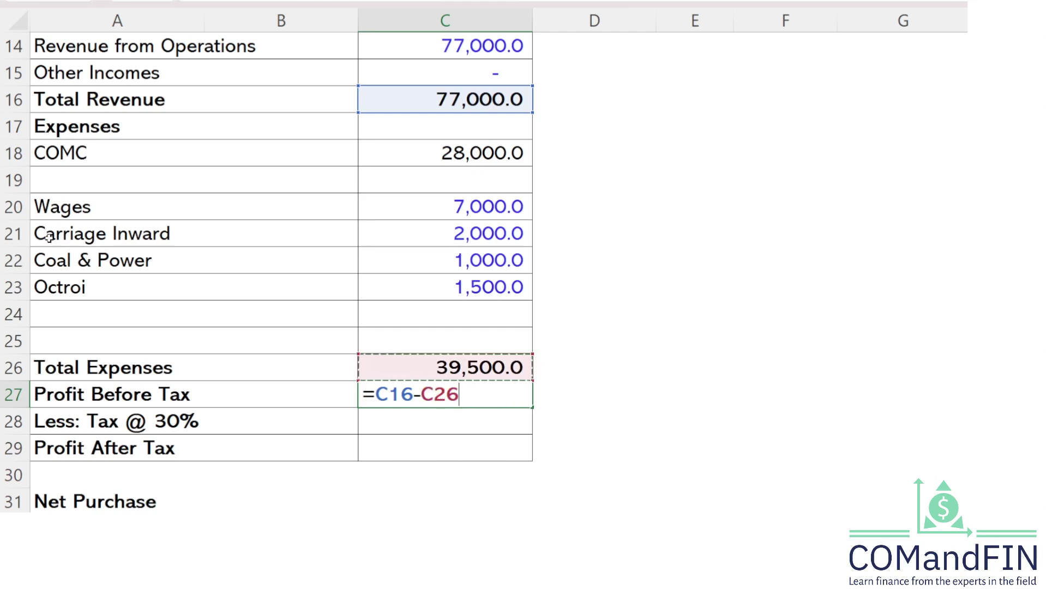
key("Return")
- Calculate the tax in C28 as 30% of Profit Before Tax with the formula =C27*30%
key("Down")
key("Down")
key("Down")
key("Down")
key("Down")
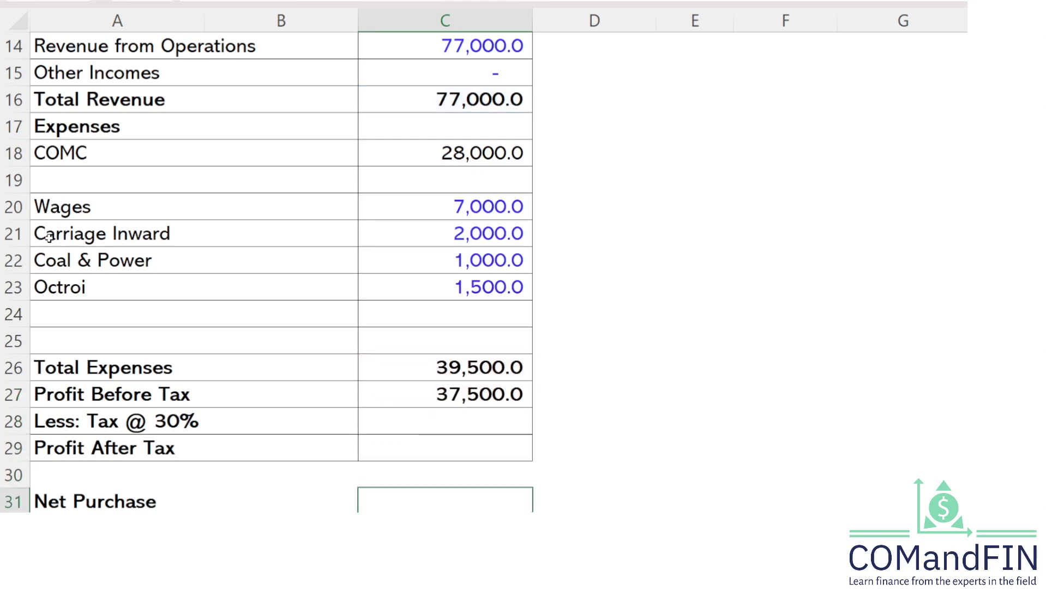
key("Up")
key("Up")
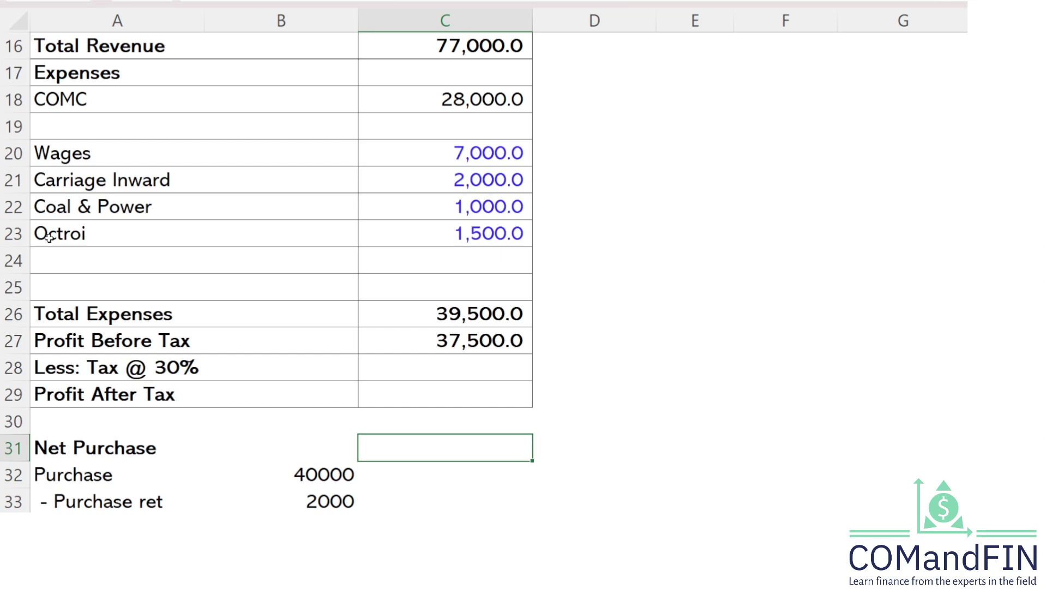
key("Up")
key("Up")
key("Up")
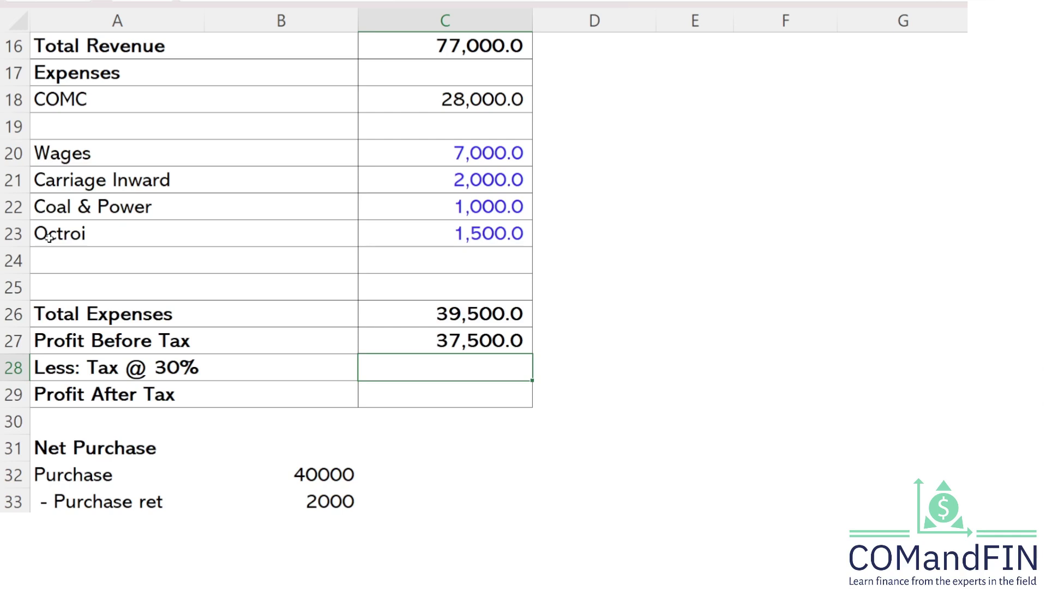
type("=")
key("Up")
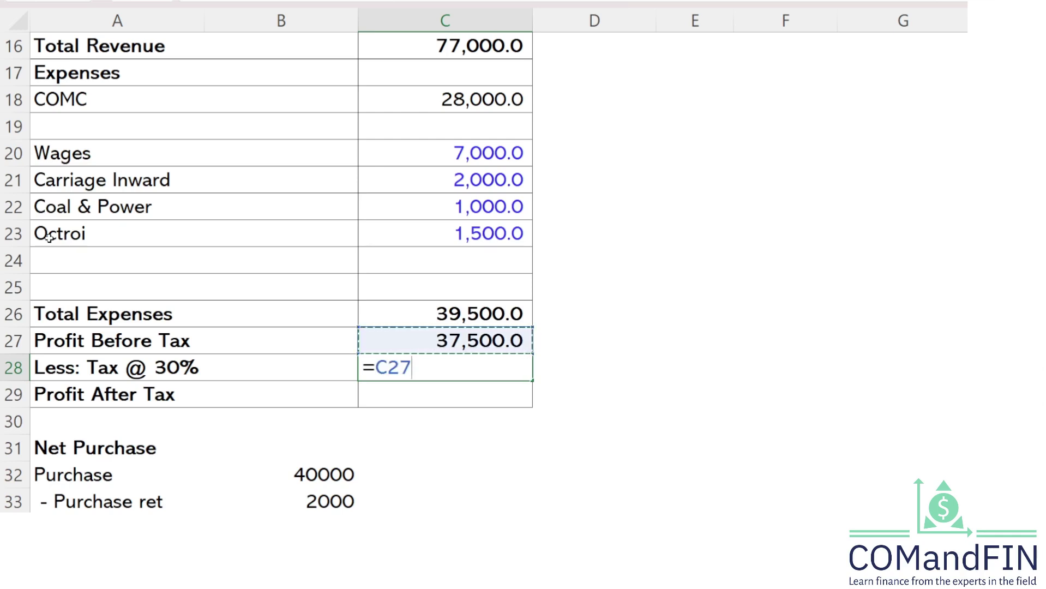
type("*30%")
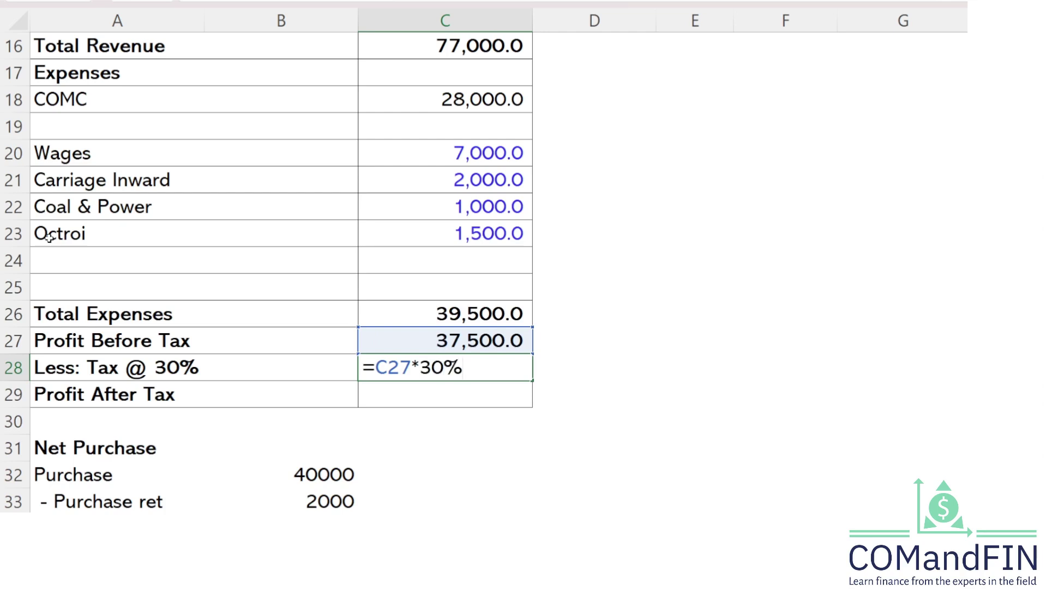
key("Return")
- Calculate Profit After Tax in C29 by subtracting the tax in C28 from Profit Before Tax in C27
key("Down")
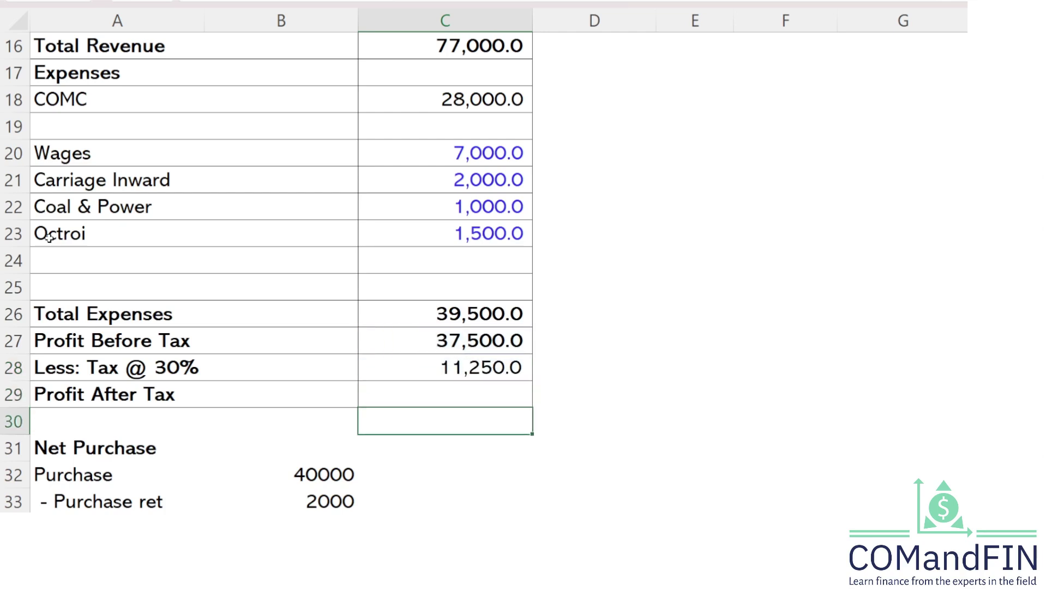
key("Up")
type("=")
key("Up")
key("Up")
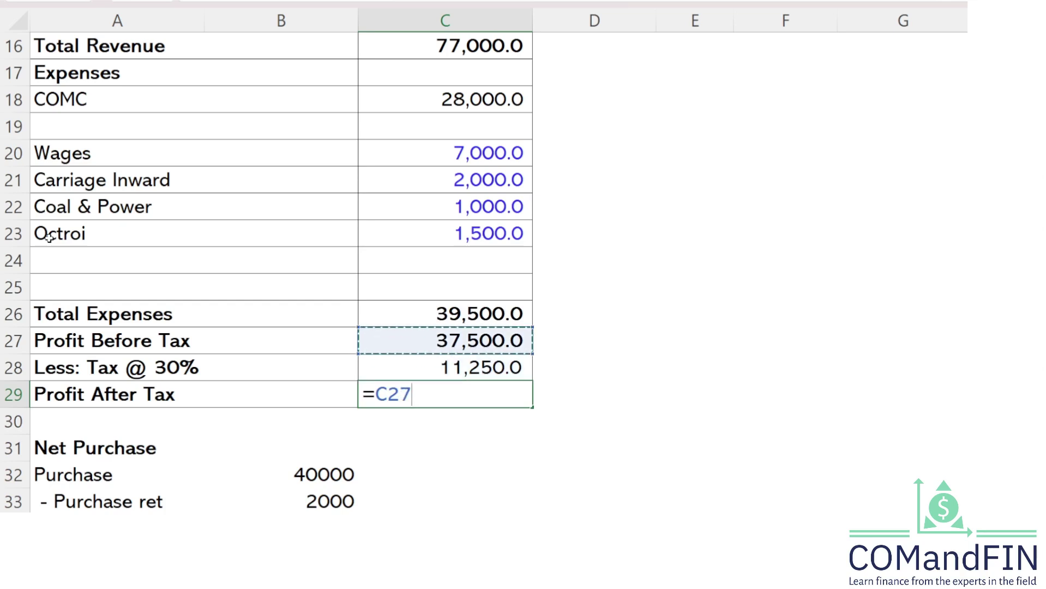
type("-")
key("Up")
key("Return")
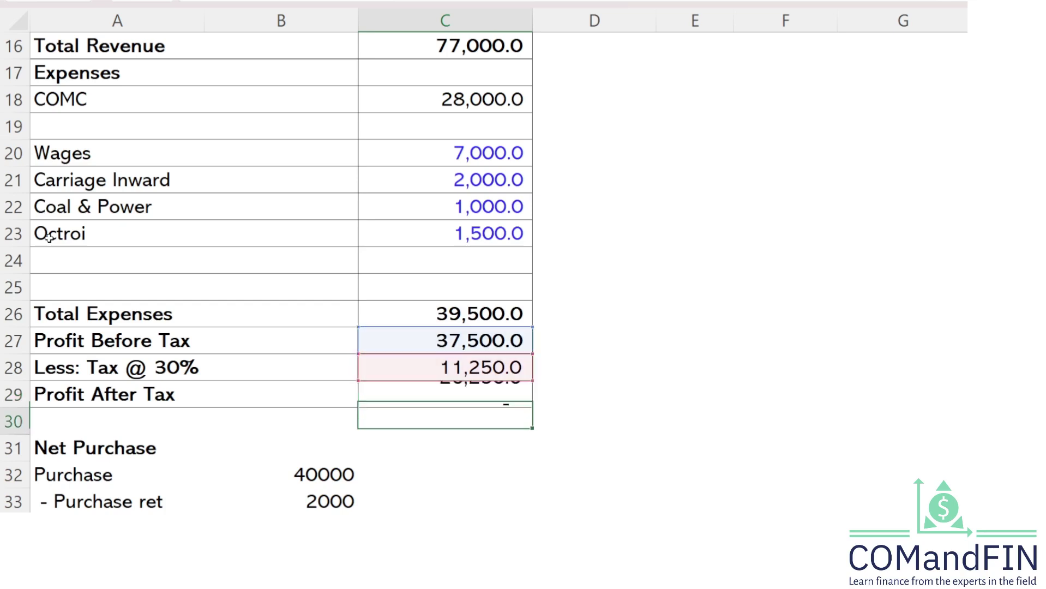